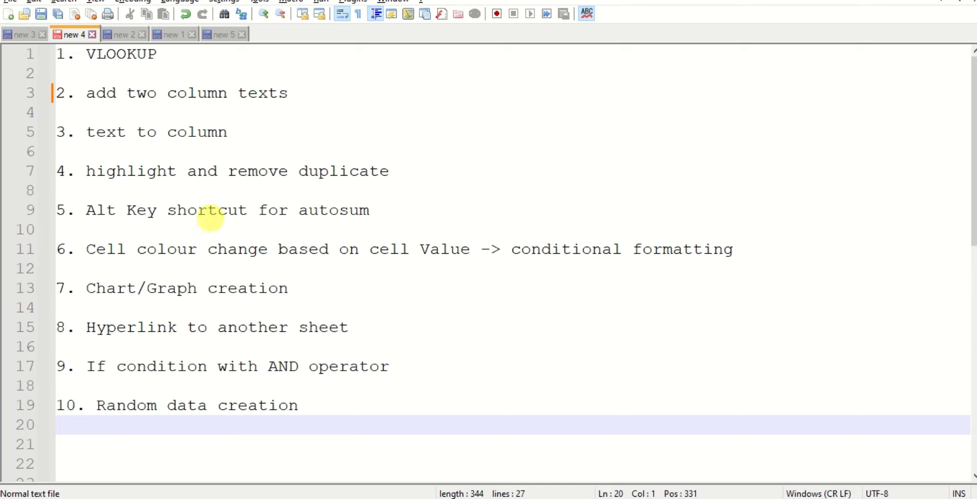
Step: Switch to the Excel workbook and clear the Subject 1 marks in C2:C11 on the vl 1 sheet
mouse_move(157, 497)
left_click(131, 416)
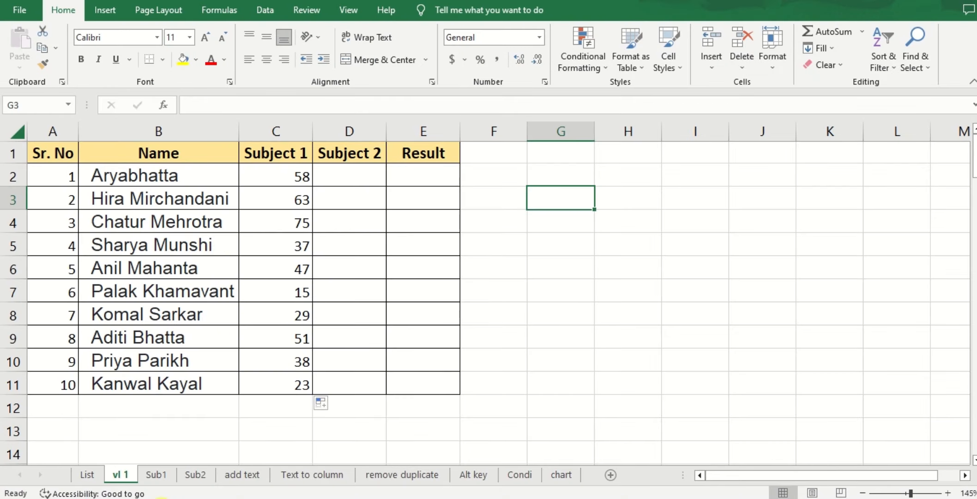
left_click(98, 471)
left_click(115, 474)
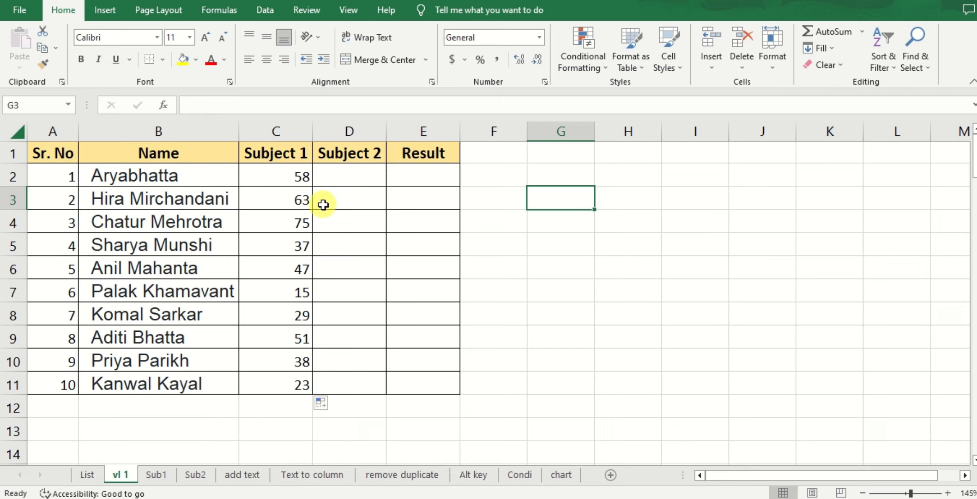
left_click_drag(279, 167, 252, 384)
key("Delete")
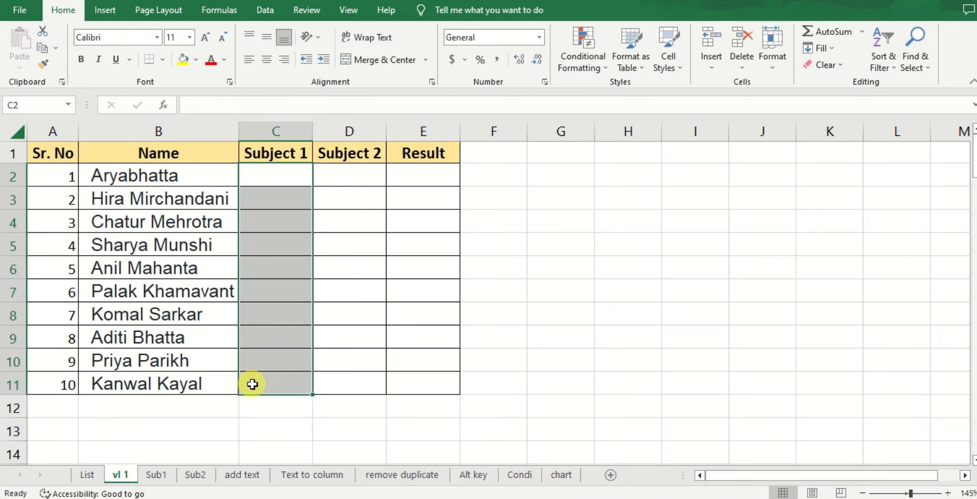
Step: Examine how the names and marks are arranged on the Sub1 and Sub2 sheets compared with the vl 1 sheet
left_click(277, 171)
left_click(345, 176)
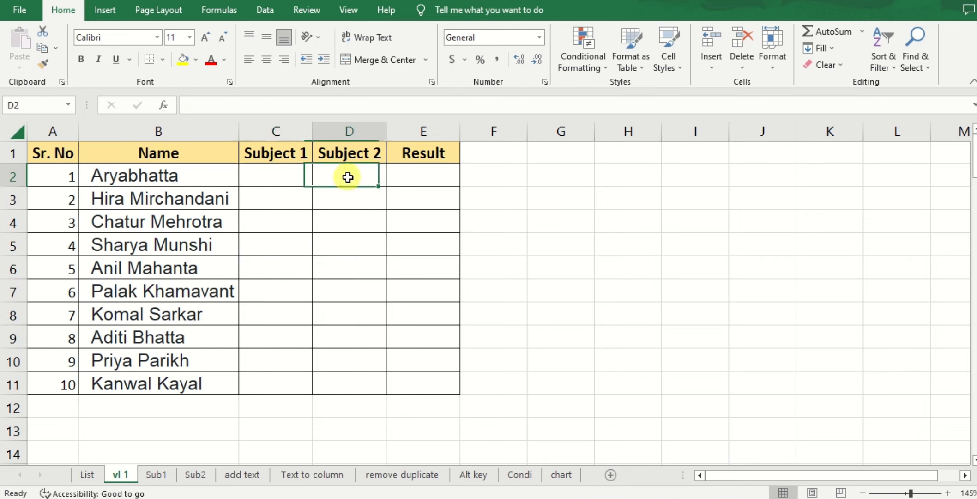
left_click(290, 175)
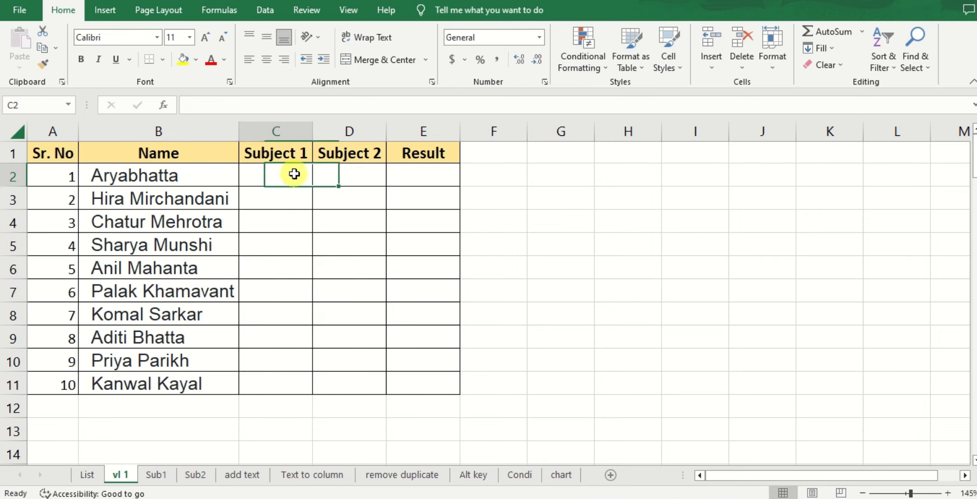
left_click(155, 473)
left_click(200, 479)
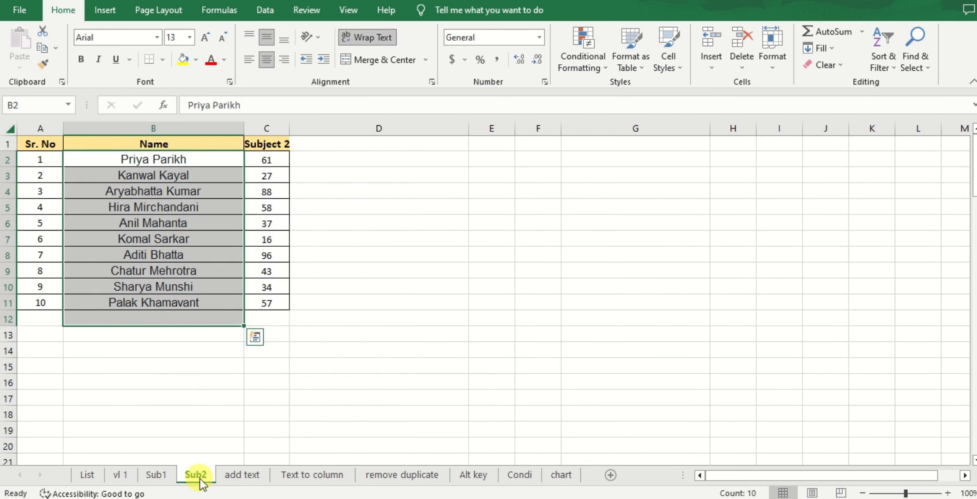
left_click(158, 475)
left_click(199, 475)
left_click(203, 160)
left_click_drag(207, 206, 192, 303)
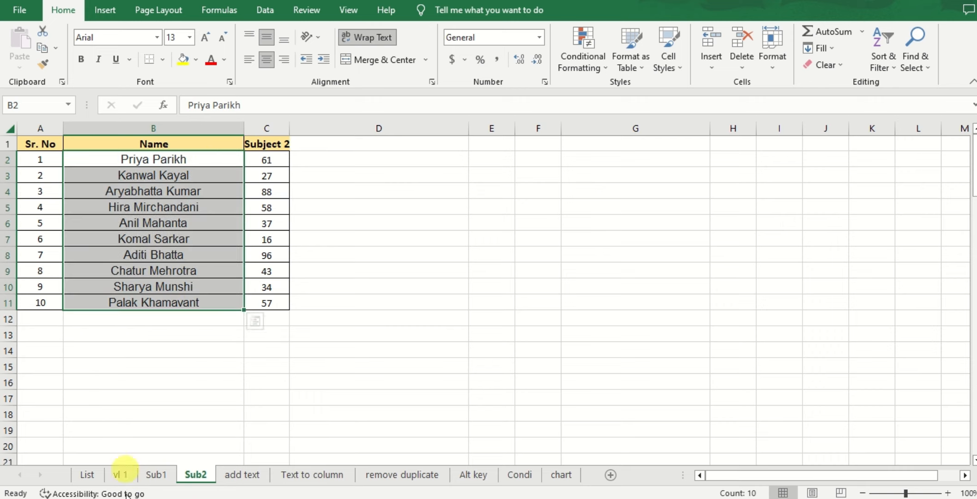
left_click(157, 475)
left_click_drag(185, 191, 170, 271)
left_click(121, 475)
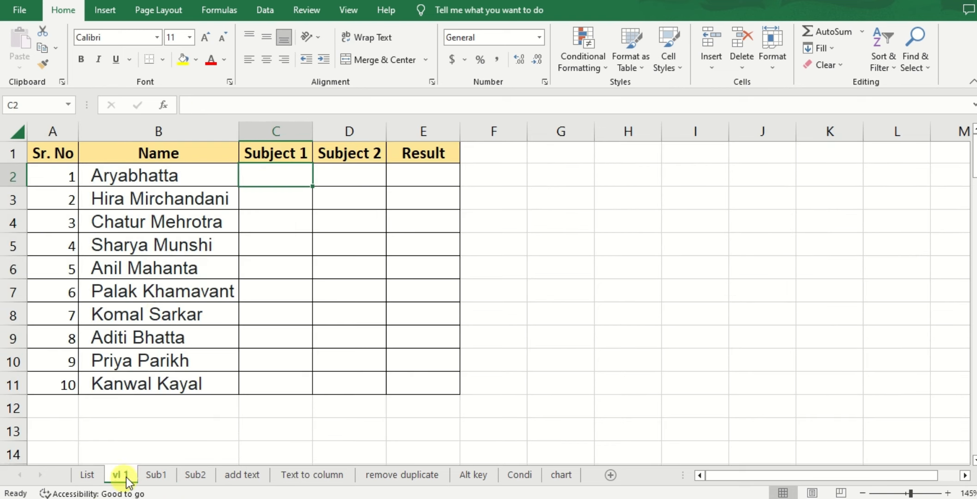
left_click(156, 475)
left_click(195, 475)
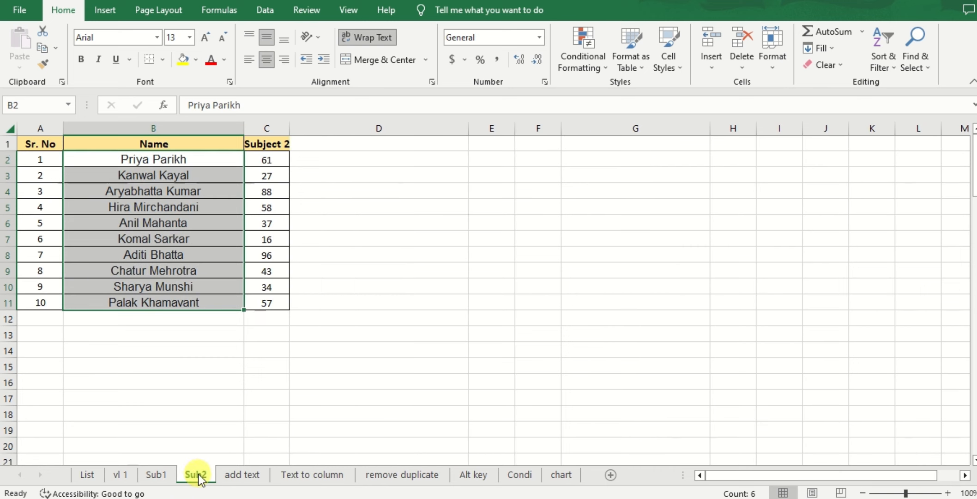
left_click(121, 475)
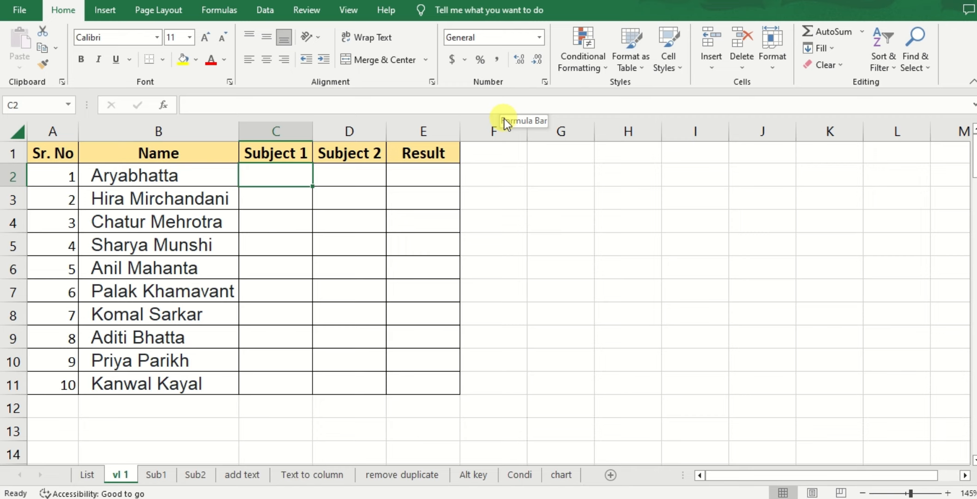
Step: Start a VLOOKUP formula in C2 of vl 1 with B2 as lookup value and columns B:C of Sub1 as table array
type("=")
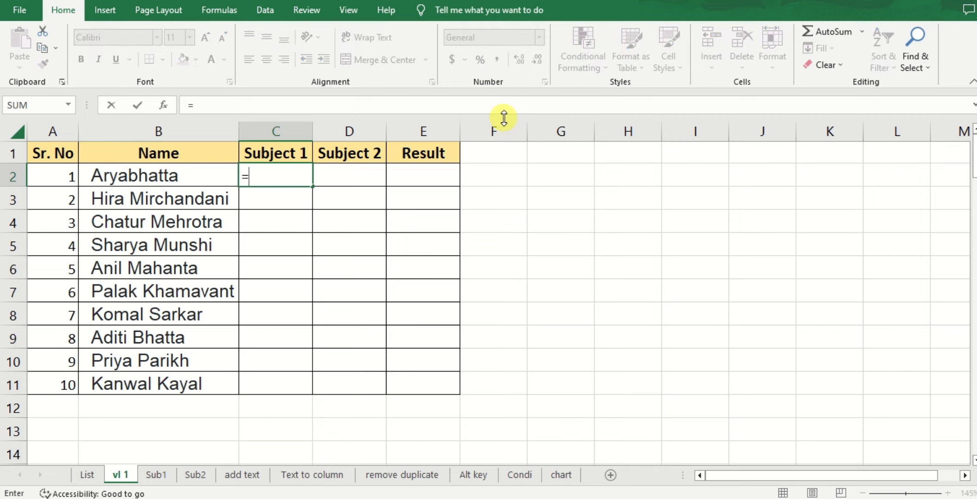
type("vloo")
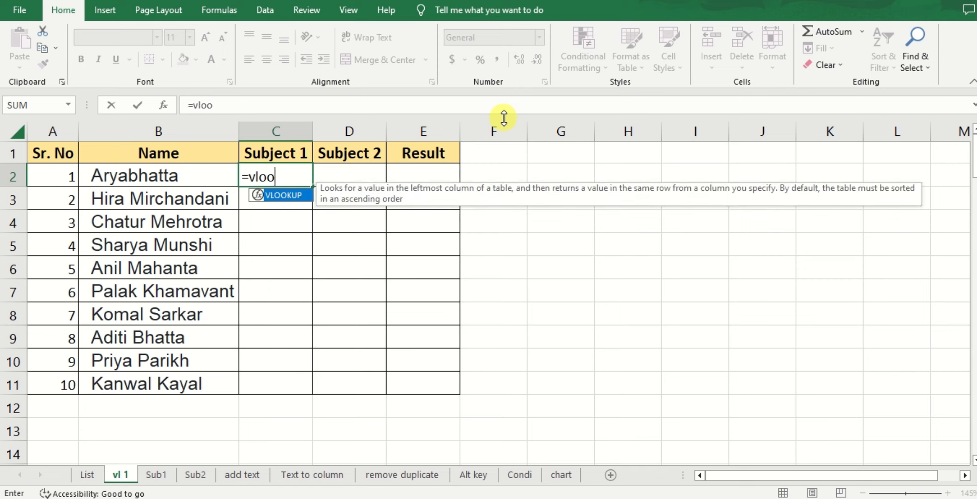
type("kup(")
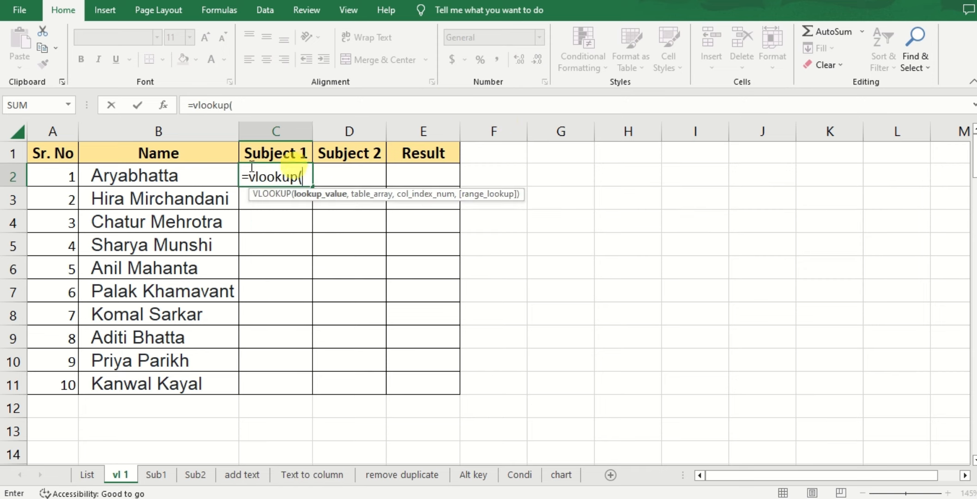
left_click(150, 177)
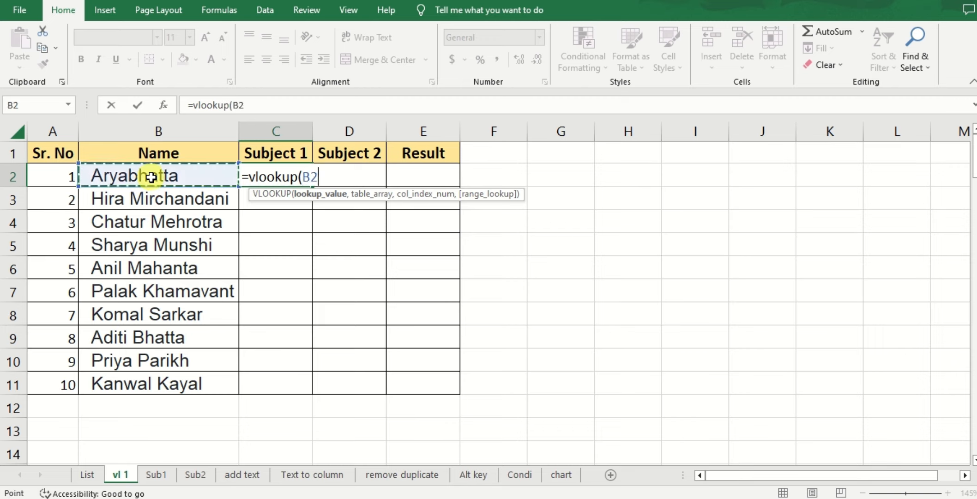
type(",")
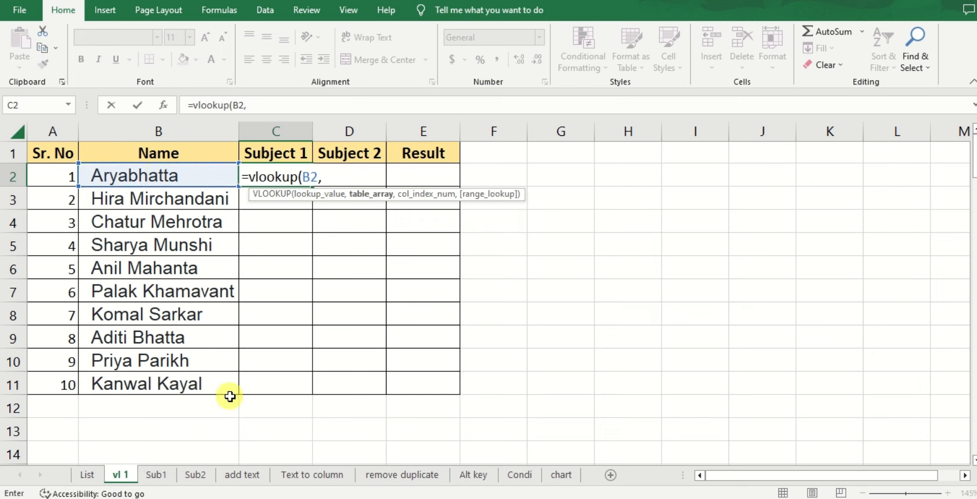
left_click(158, 475)
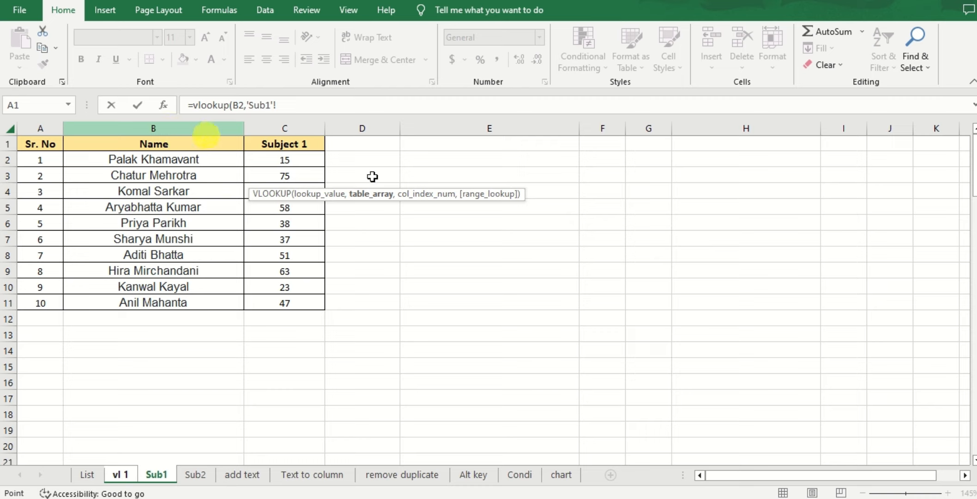
left_click_drag(421, 194, 402, 436)
left_click(133, 136)
left_click_drag(184, 138, 710, 157)
left_click_drag(670, 159, 289, 124)
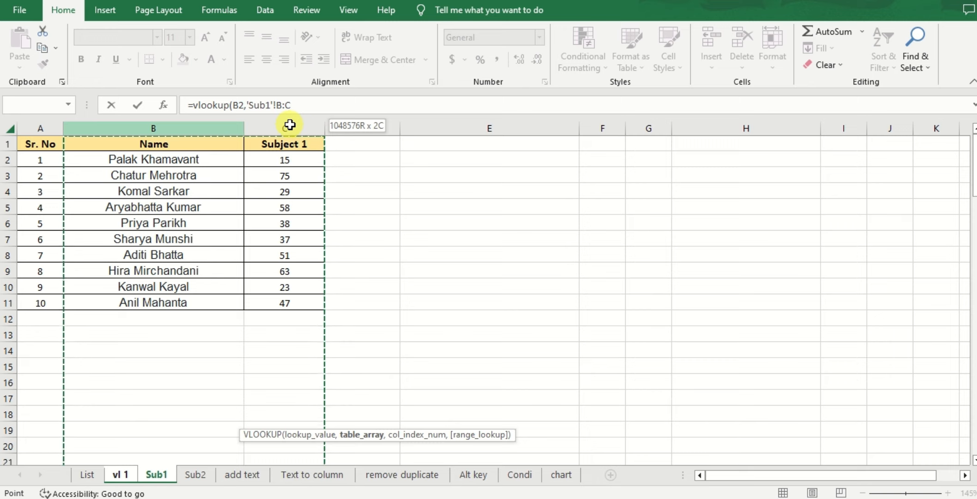
Step: Complete the C2 VLOOKUP with column index 2 and range lookup 0, and fill it down to C11
type(",")
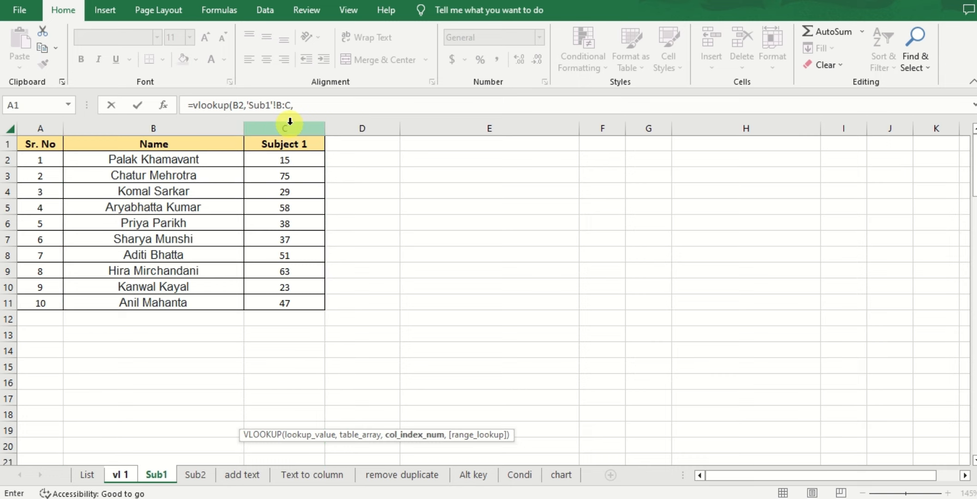
type("2,")
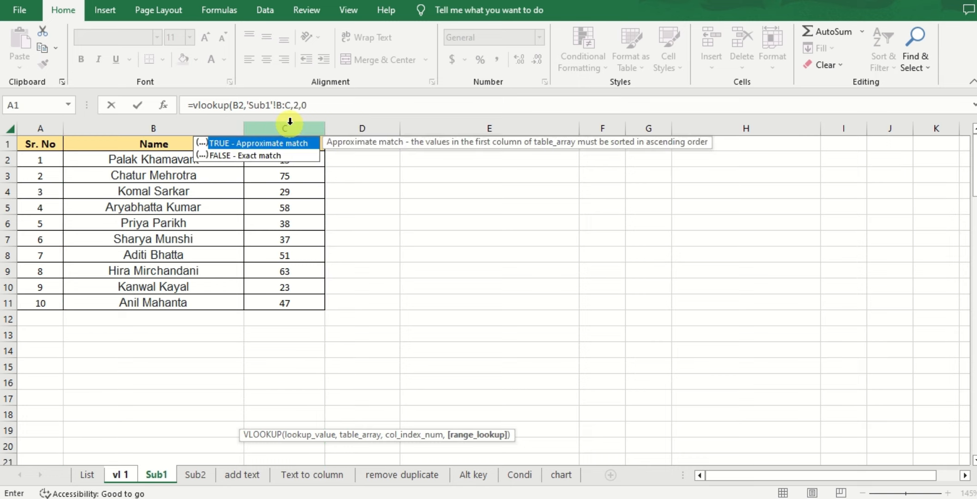
type("0)")
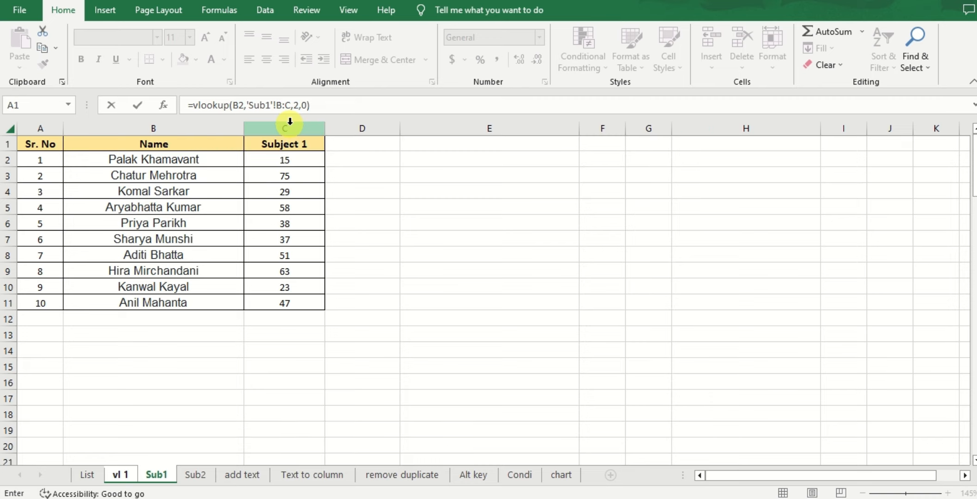
key("Return")
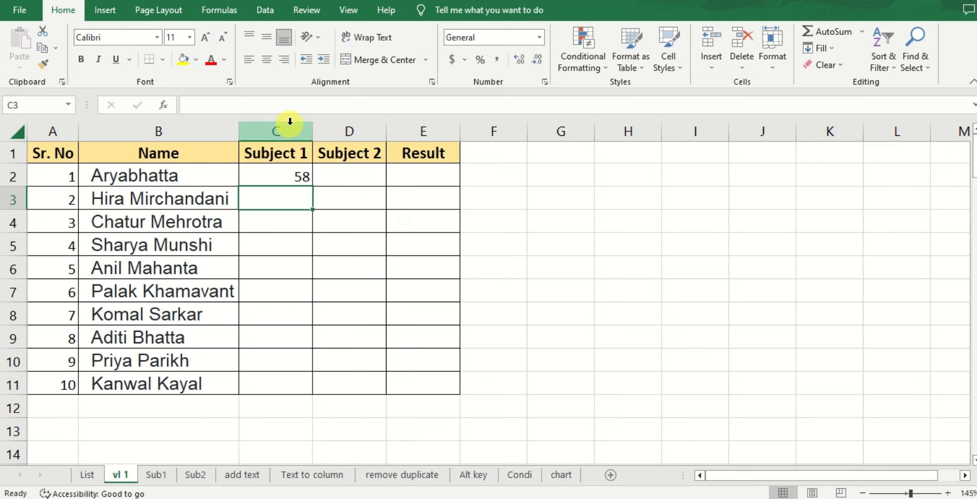
left_click(262, 174)
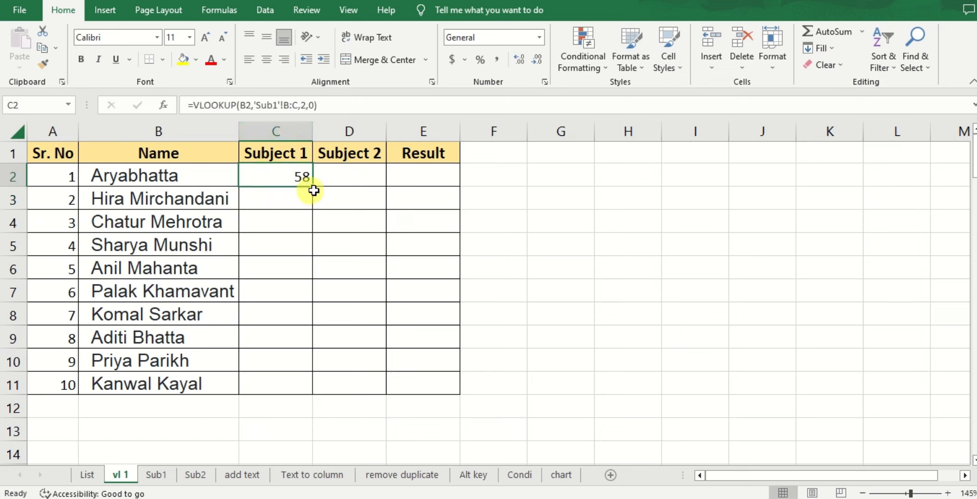
left_click_drag(314, 190, 300, 395)
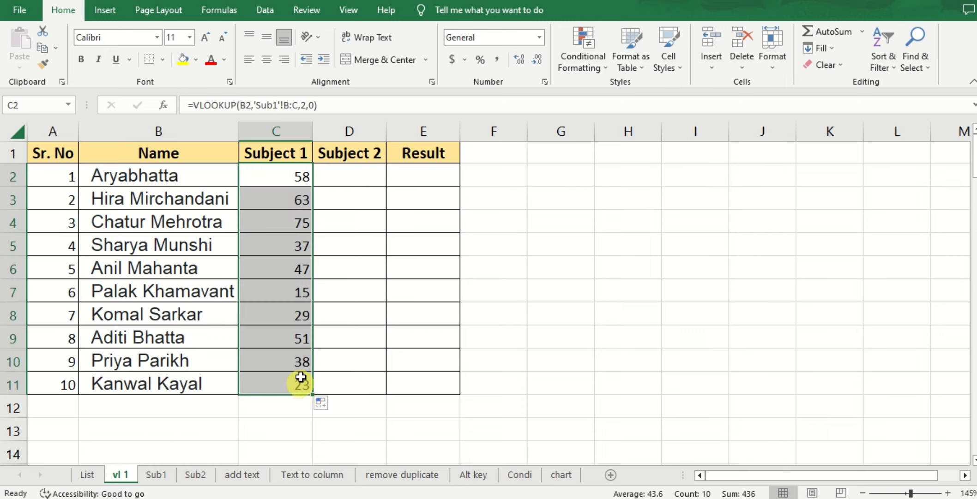
Step: Start a VLOOKUP formula in D2 with B2 as lookup value and columns B:C of the Sub2 sheet as table array
left_click(346, 177)
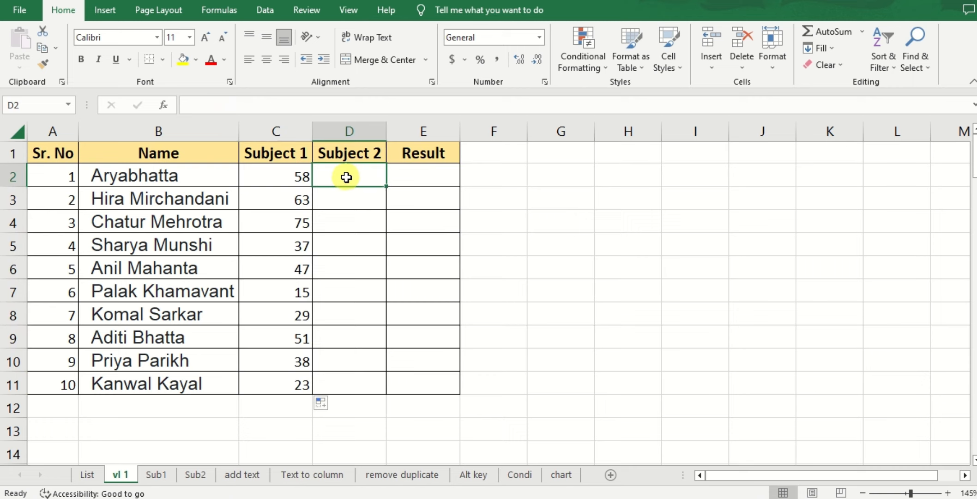
type("=vl")
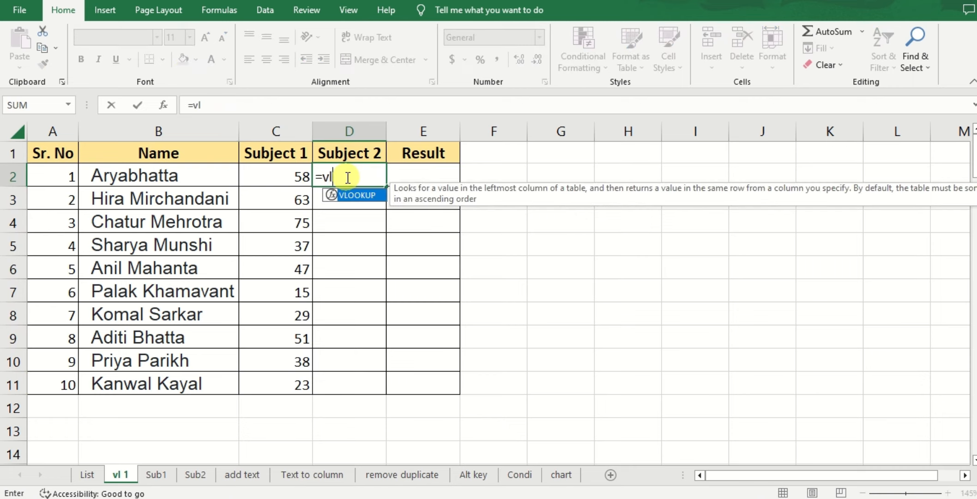
type("ookup")
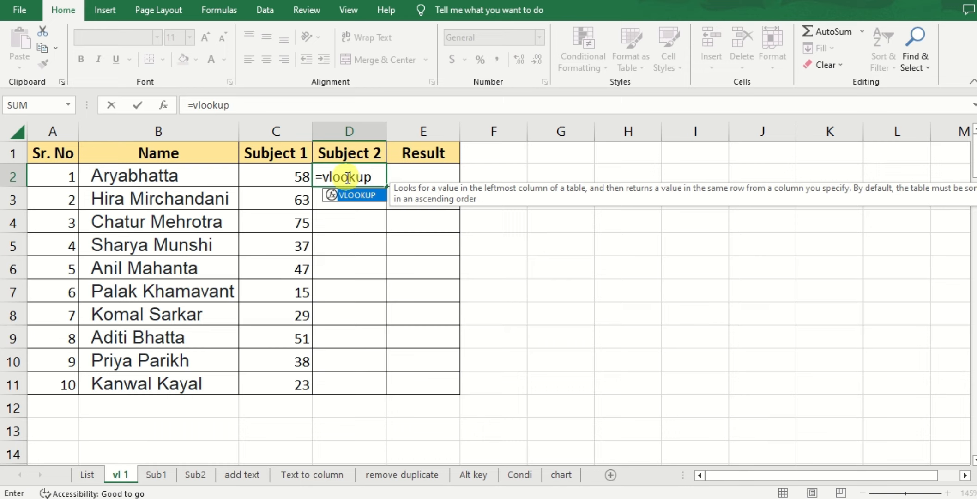
type("(")
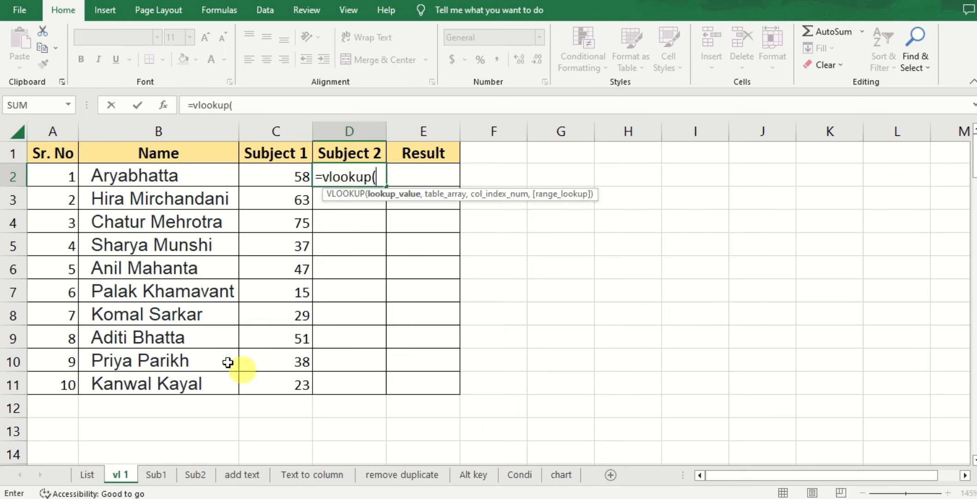
left_click(175, 176)
type(",")
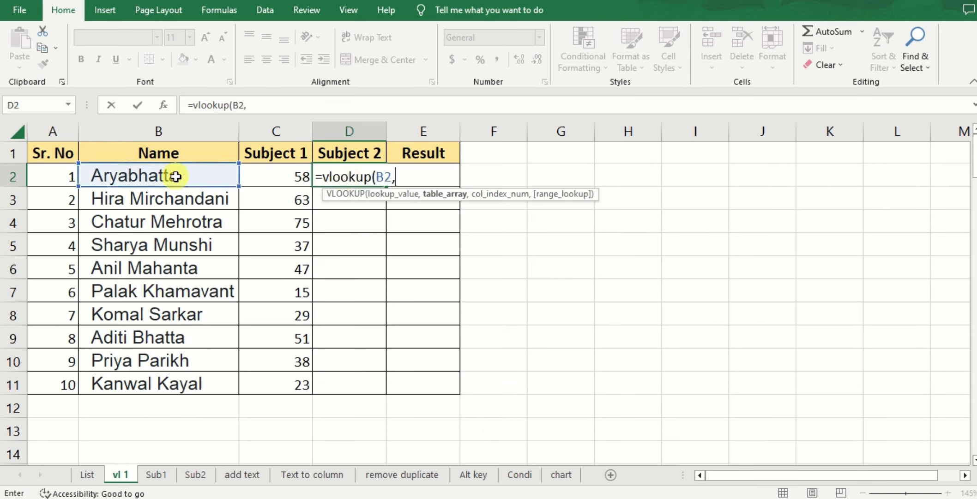
left_click(202, 475)
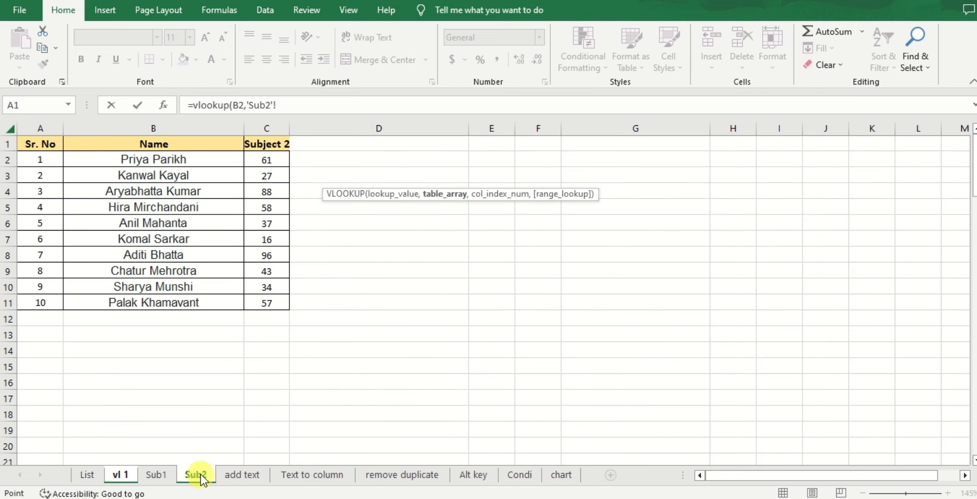
left_click(152, 129)
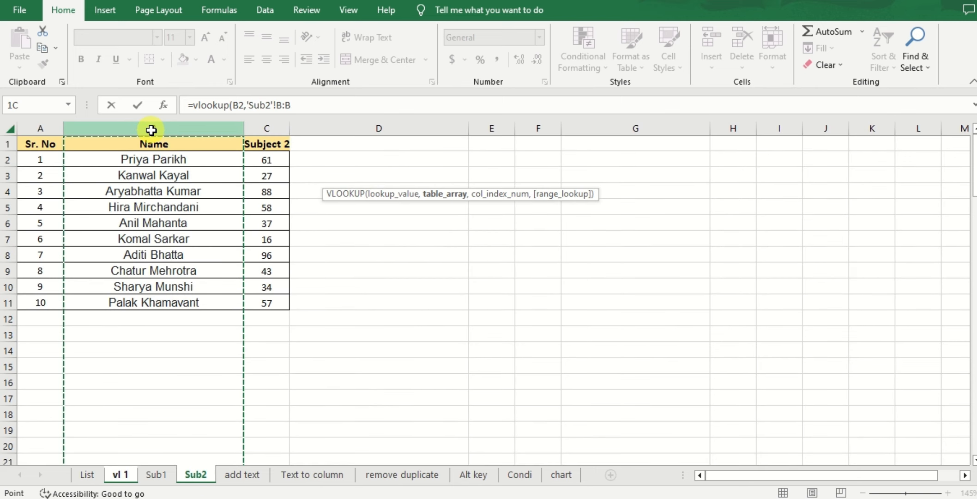
left_click_drag(151, 130, 270, 140)
Step: Complete the D2 VLOOKUP with column index 2 and range lookup 0, and fill it down to D11
type(",2")
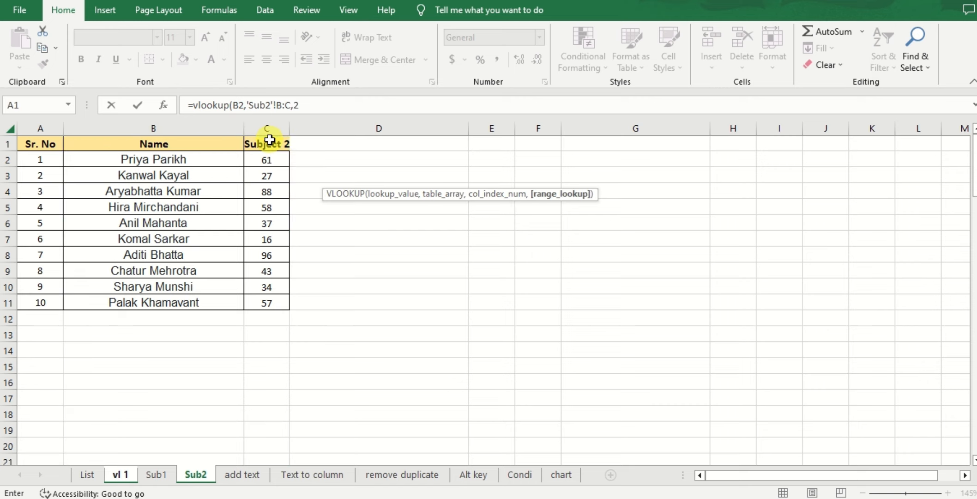
type(",0)")
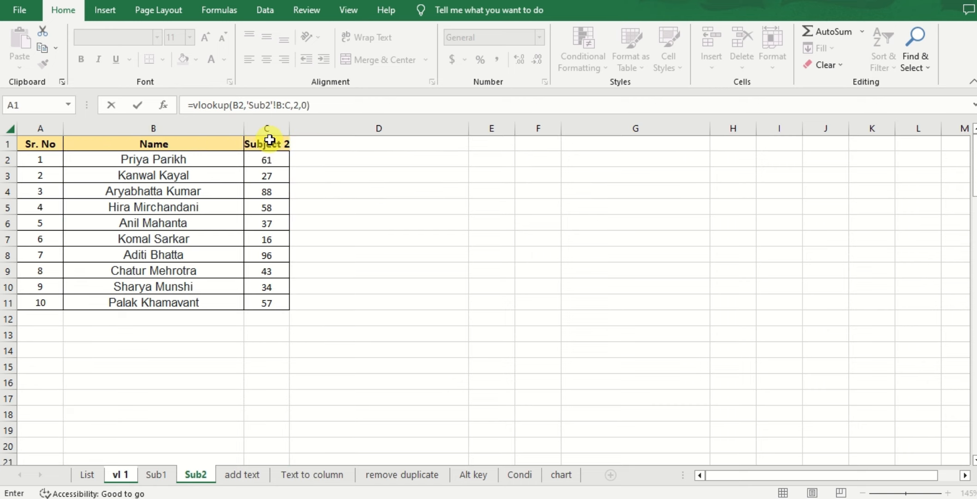
key("Return")
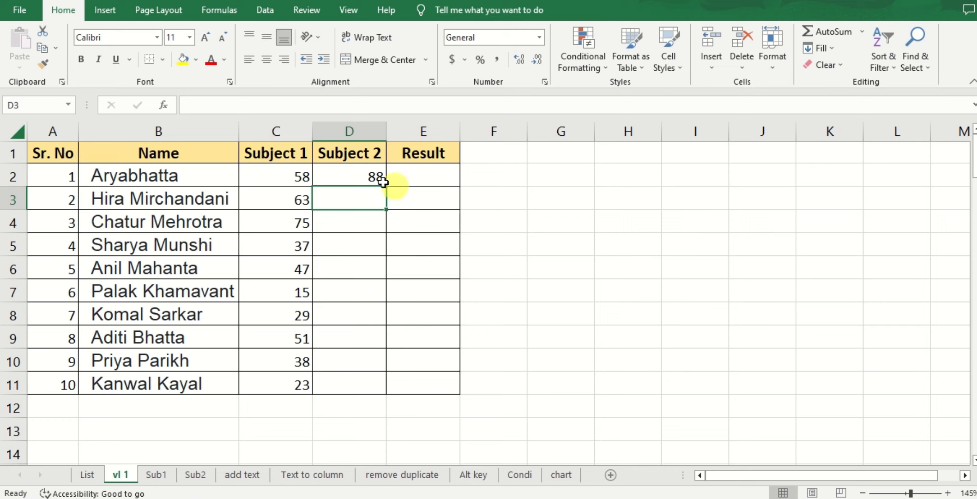
double_click(380, 187)
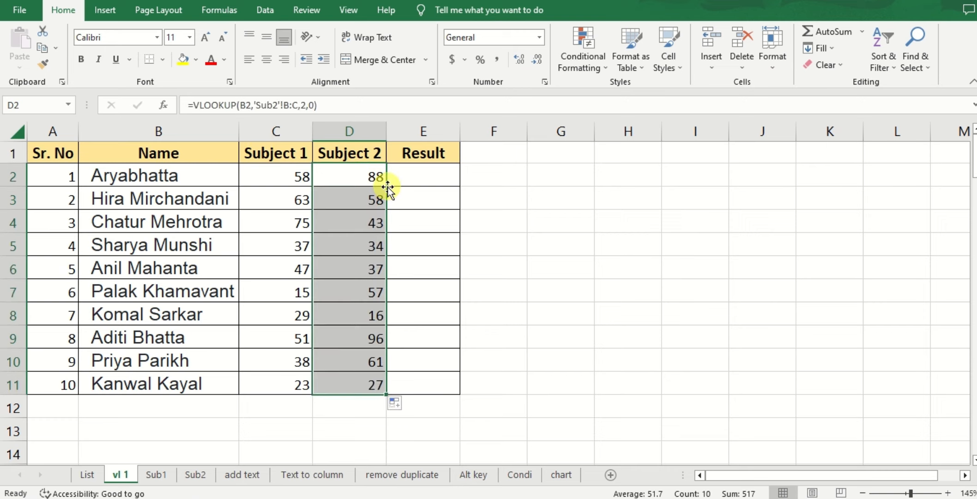
left_click(278, 251)
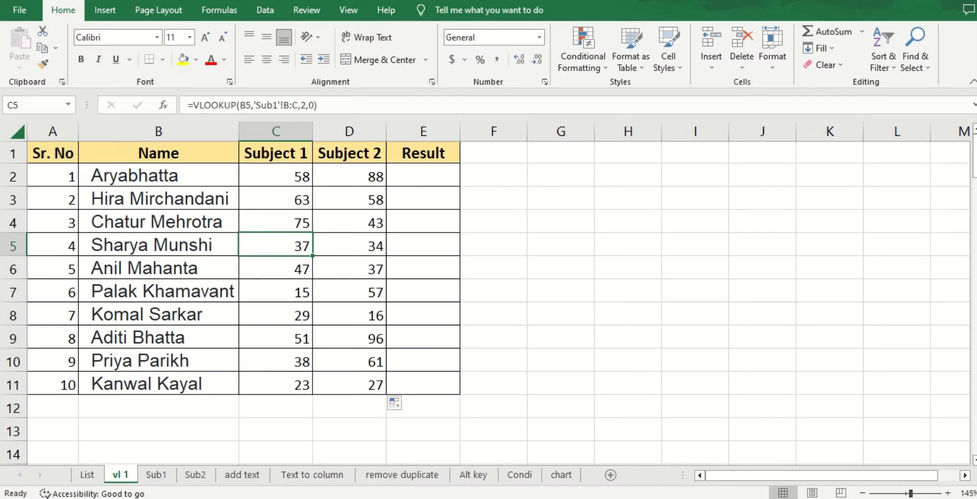
Step: Switch to the add text sheet and look through its list of names and scores
left_click(270, 294)
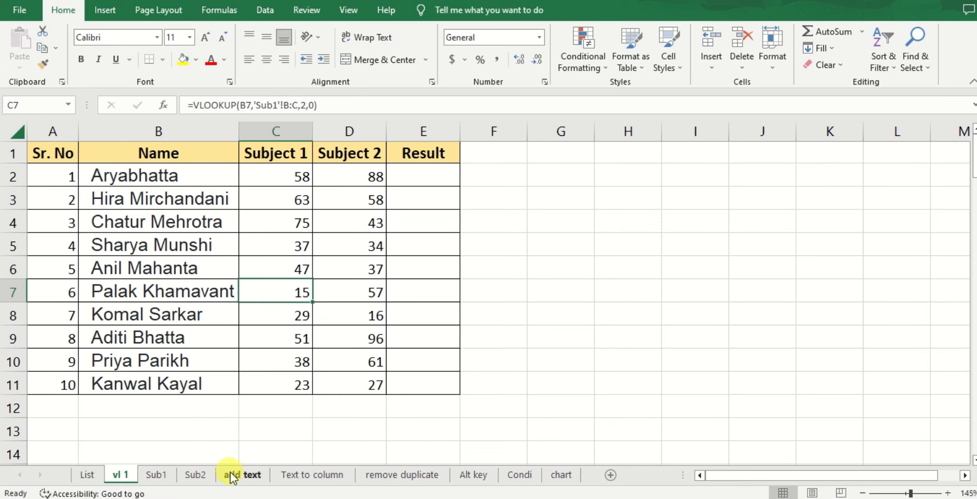
left_click(230, 474)
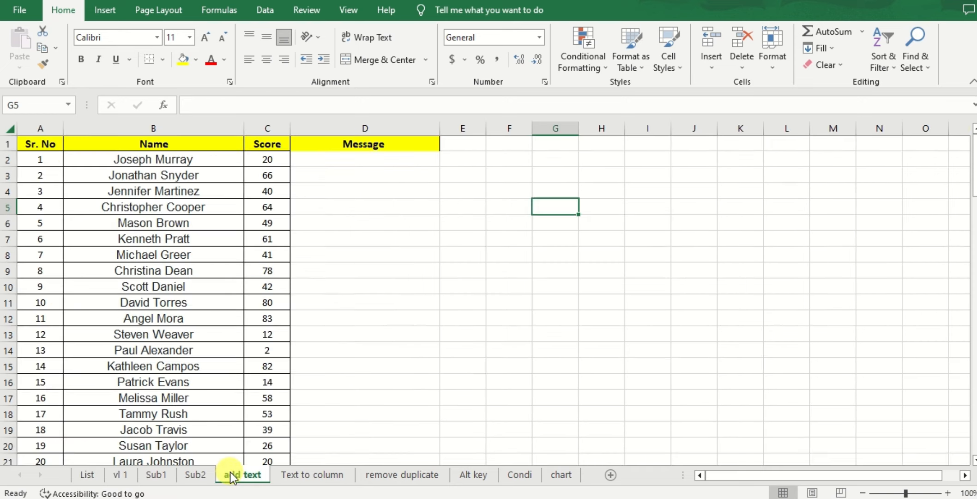
left_click(188, 123)
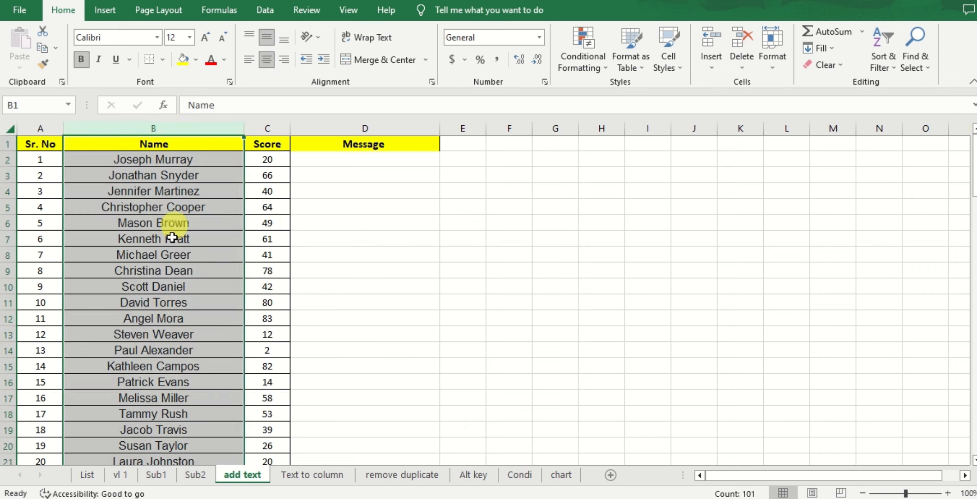
left_click(186, 240)
scroll(184, 239, "down", 17)
scroll(170, 240, "down", 18)
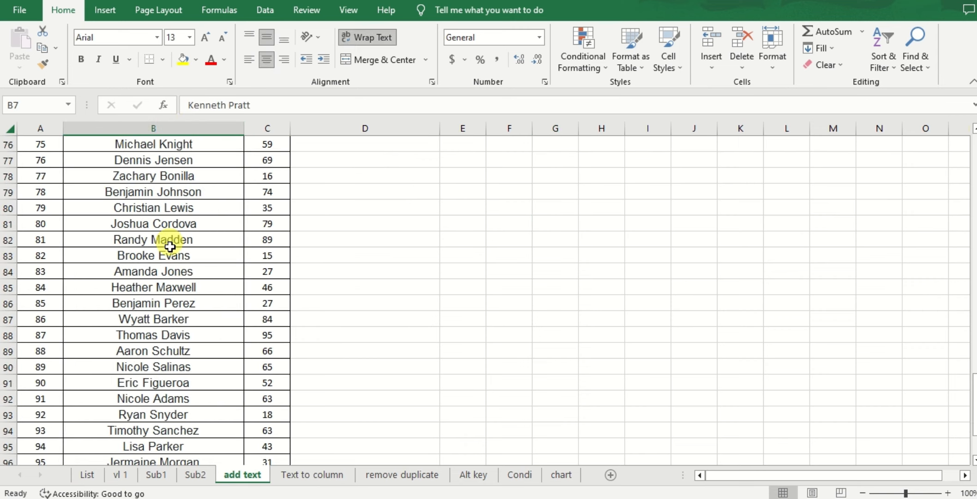
scroll(168, 243, "up", 15)
scroll(166, 241, "up", 20)
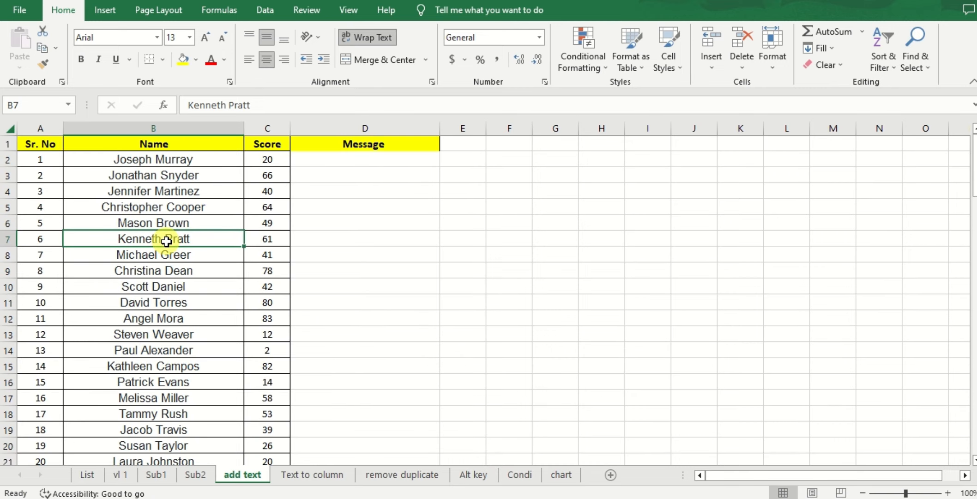
left_click(329, 156)
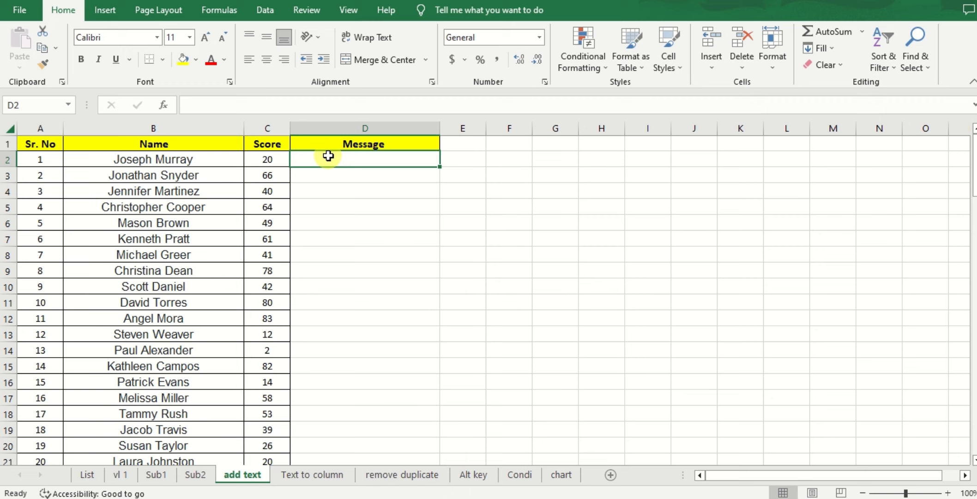
right_click(328, 157)
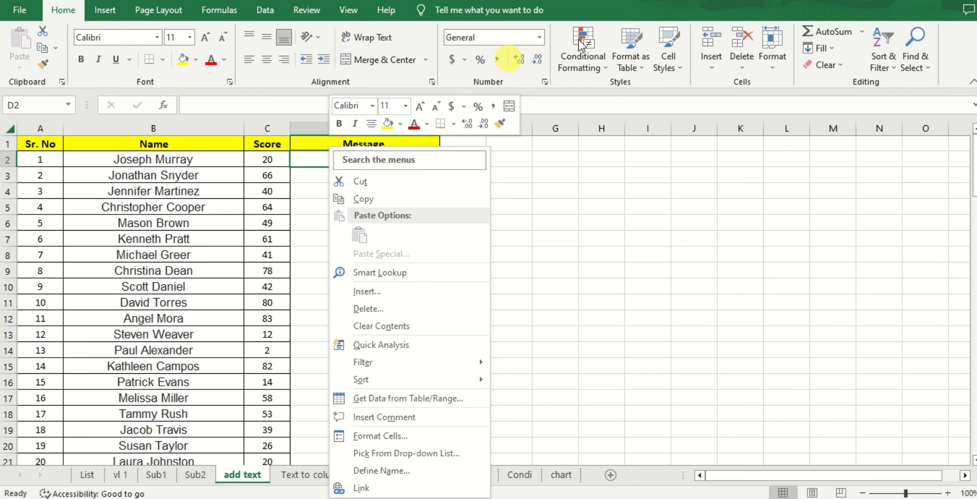
left_click(751, 270)
scroll(395, 270, "up", 1)
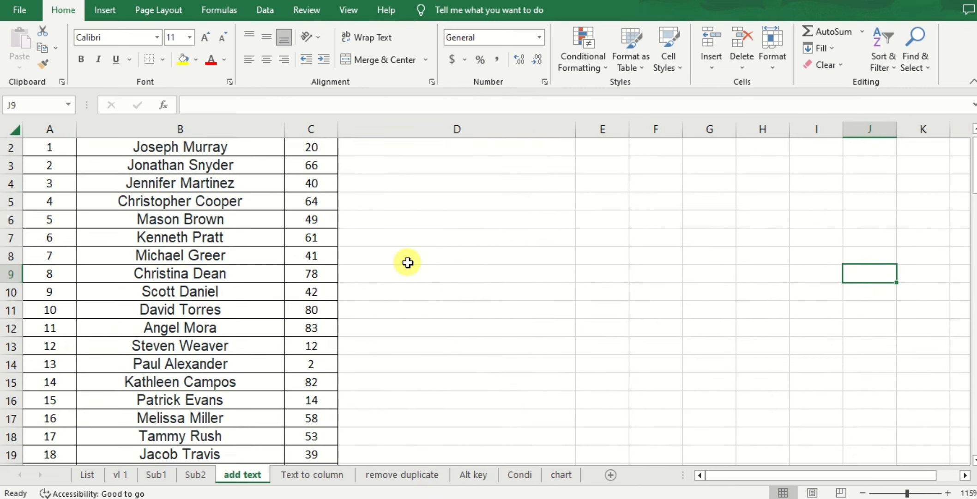
Step: Try to turn on filtering with an empty cell outside the table selected
left_click(887, 54)
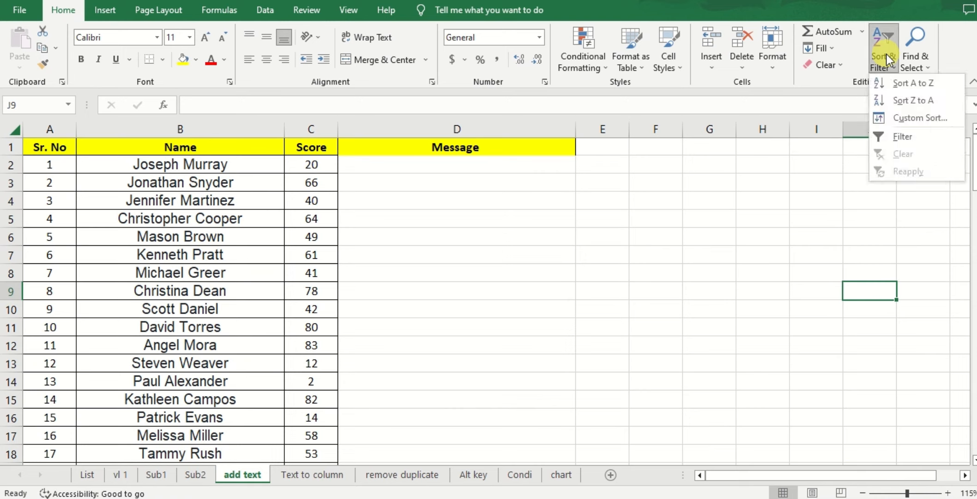
left_click(906, 136)
left_click(499, 284)
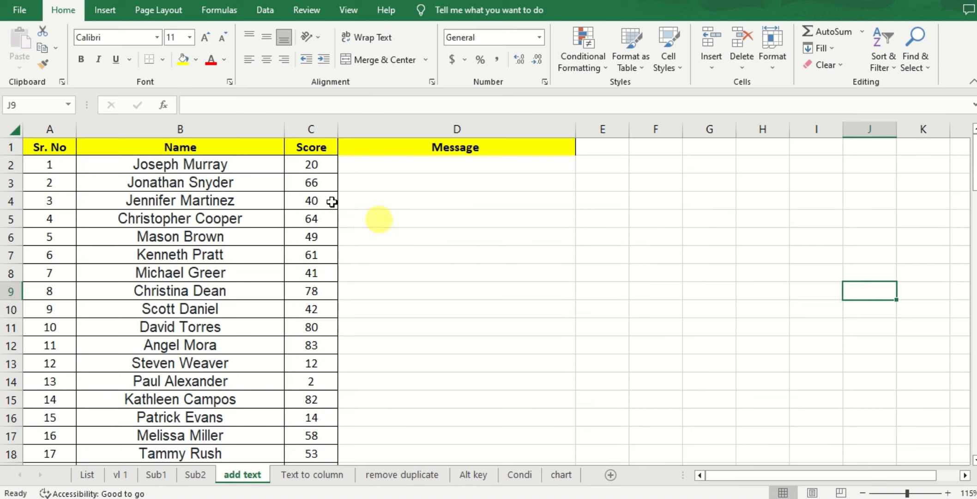
Step: Add filters to the table's header row, starting from the Name header in B1
left_click(319, 184)
left_click(185, 148)
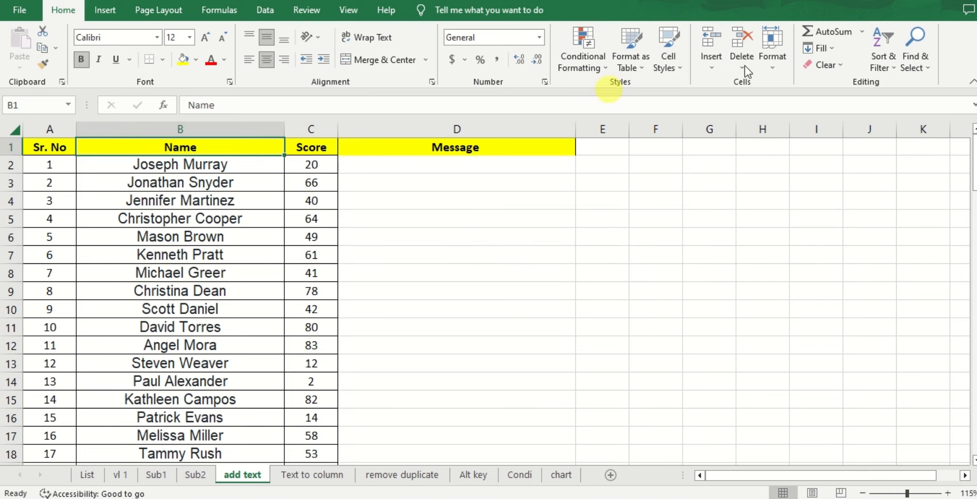
left_click(885, 47)
left_click(904, 136)
left_click(411, 220)
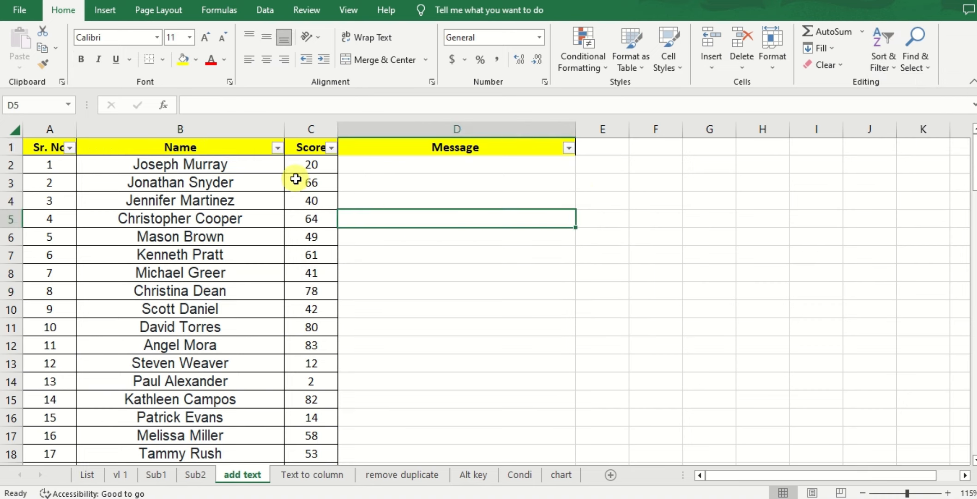
Step: Filter the Score column to show only values less than 35
left_click(331, 148)
mouse_move(193, 273)
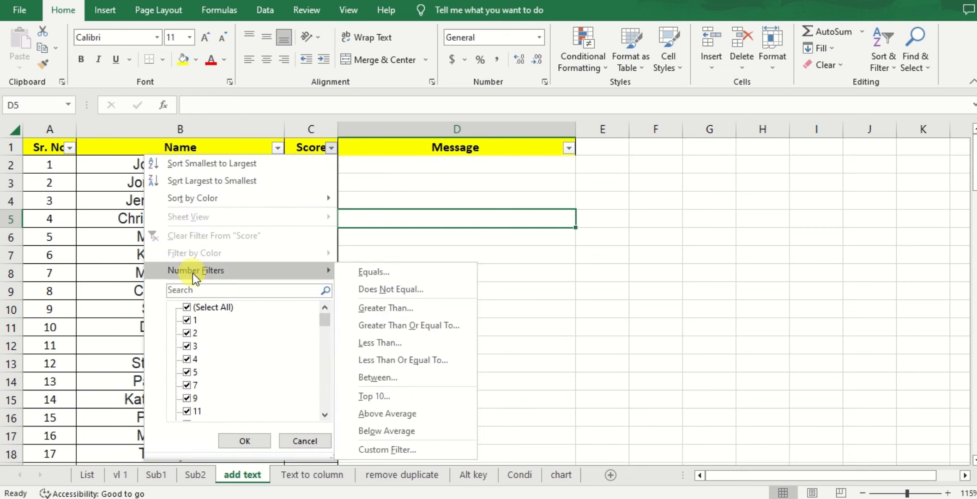
left_click(393, 344)
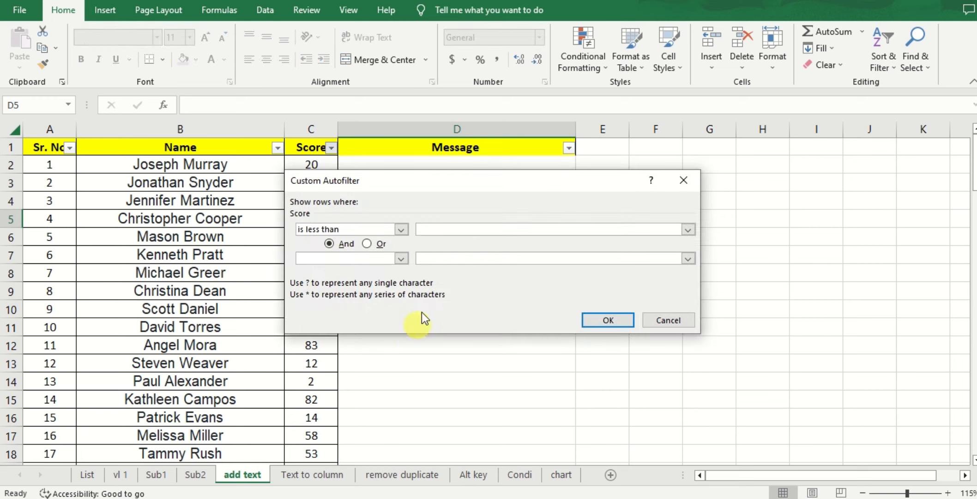
type("35")
left_click(605, 320)
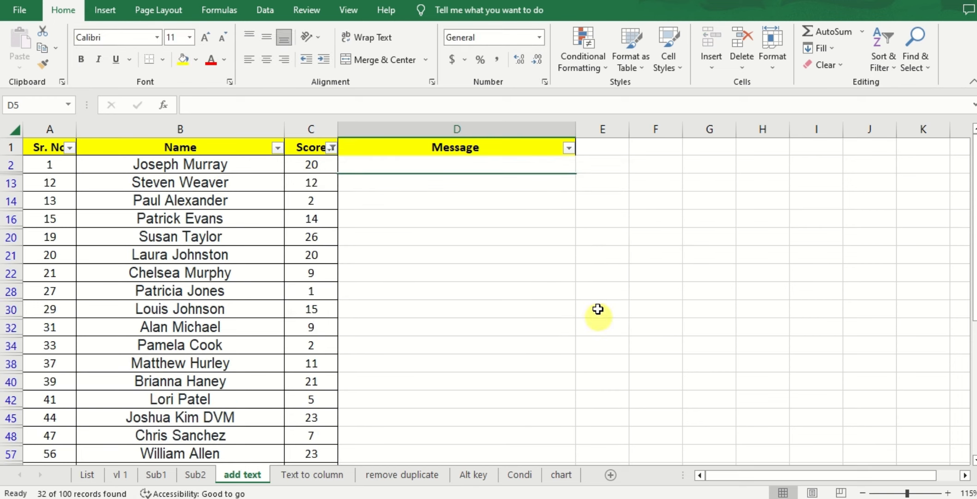
Step: Start a formula in D2 that joins "Hi ", the name in B2, " Your Score is " and the score in C2
left_click(446, 161)
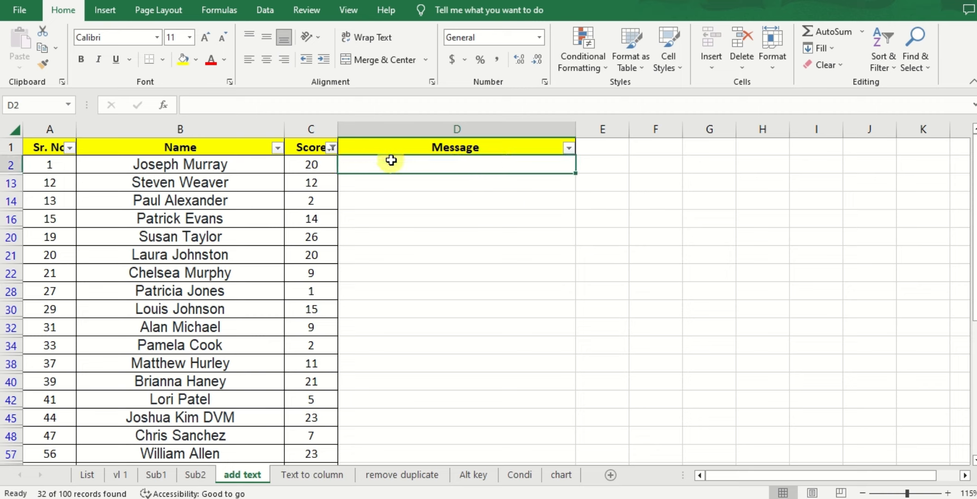
type("= ")
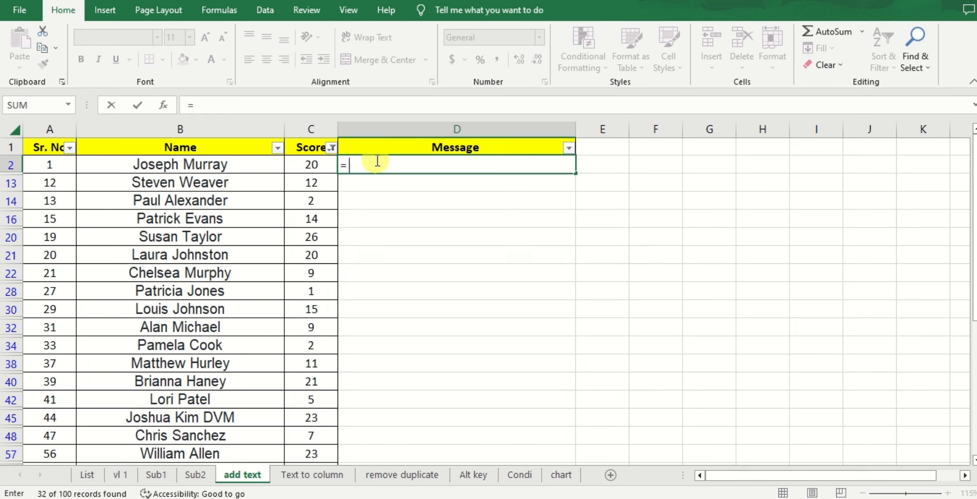
type("\"Hi \"&")
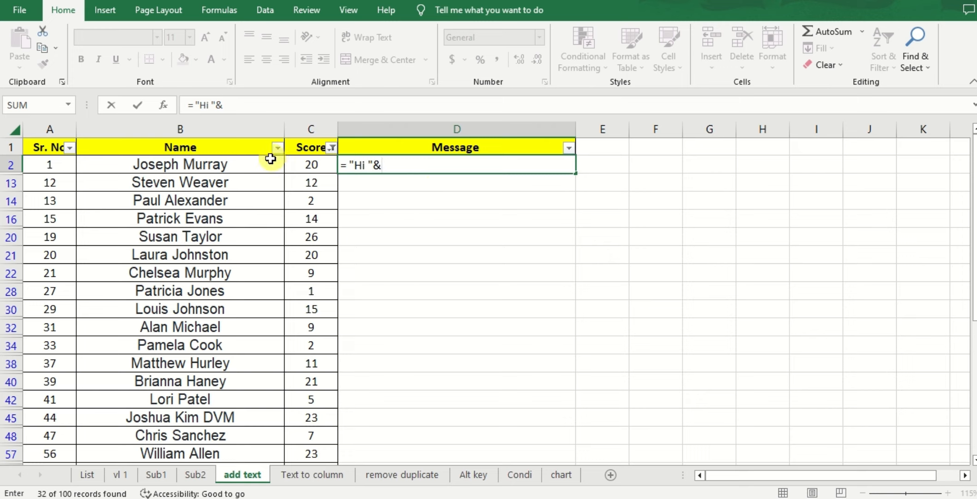
left_click(228, 164)
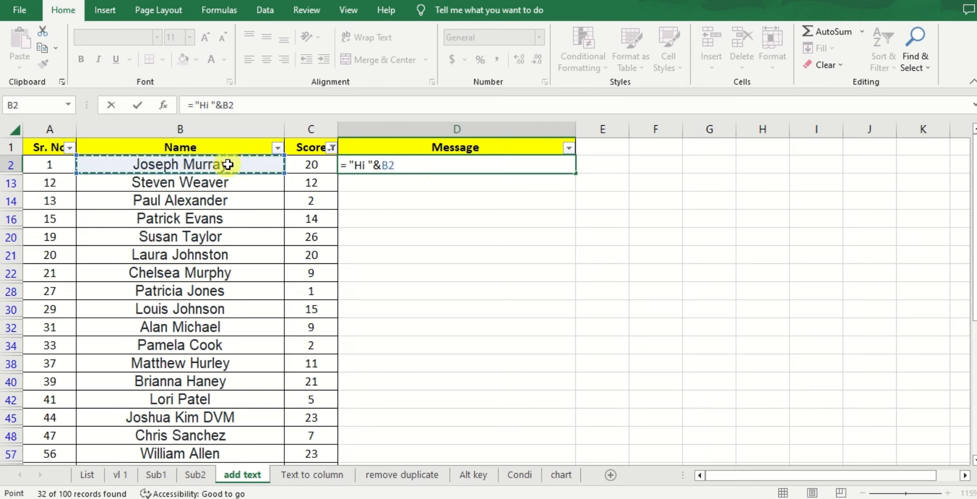
type("&")
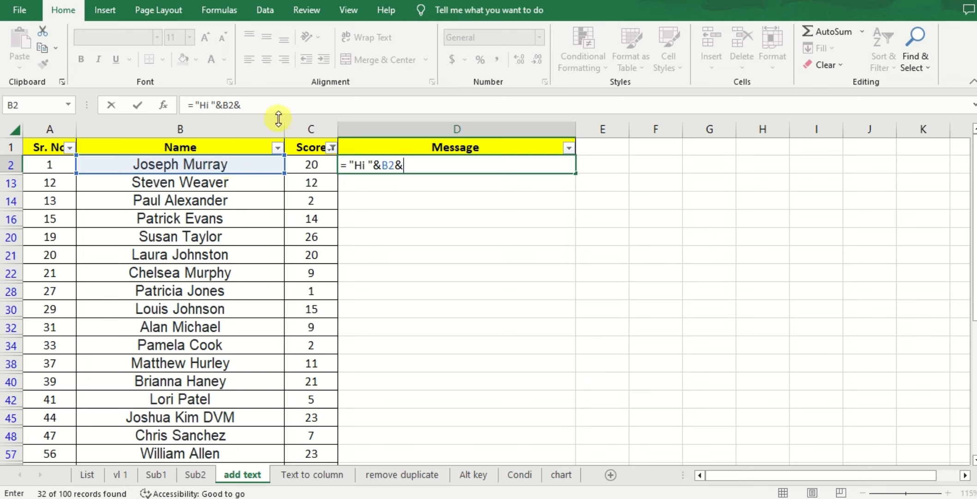
type("\" Your Score is")
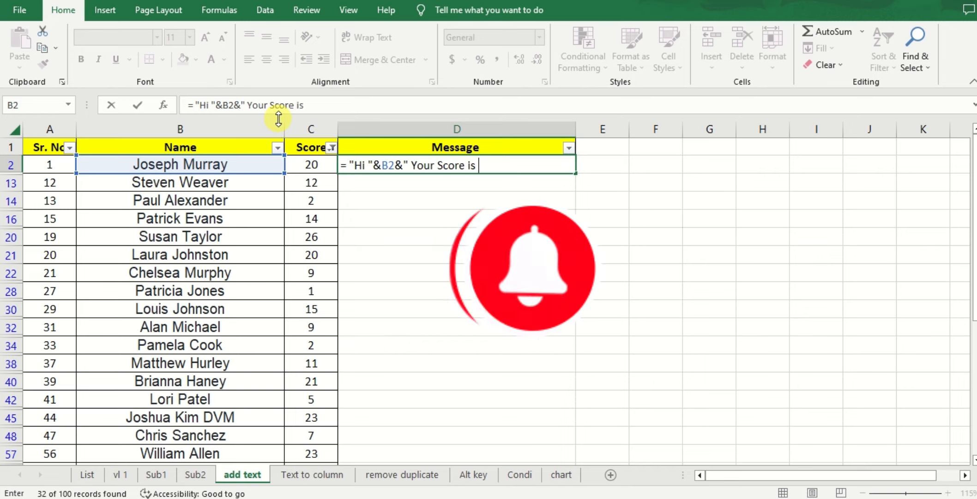
type(" \"")
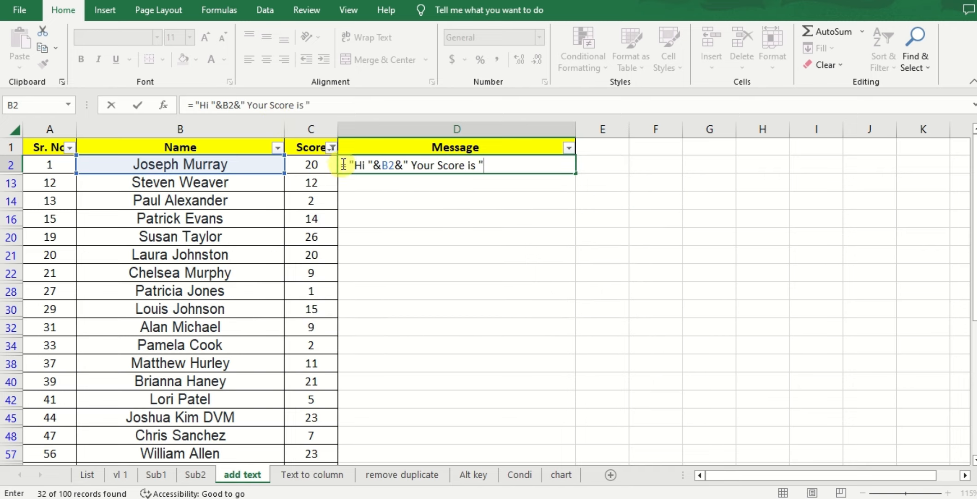
type("&")
left_click(313, 169)
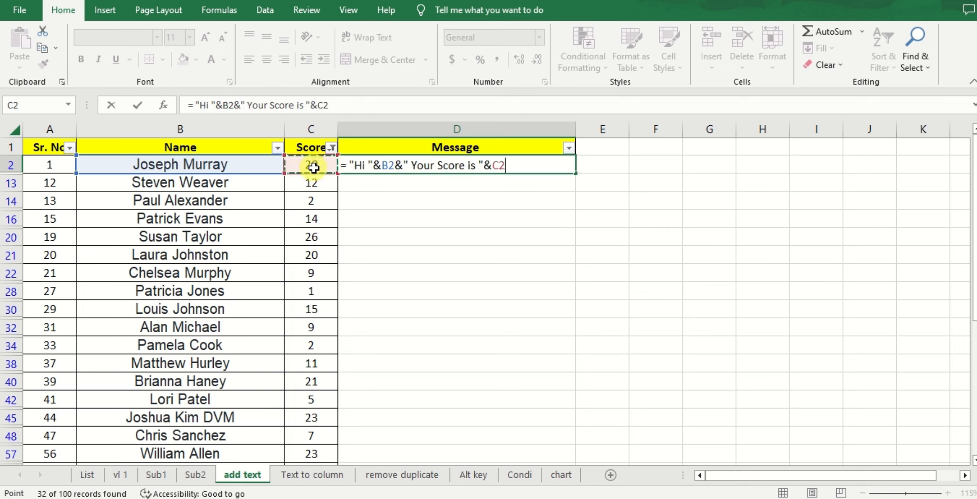
Step: Complete the D2 message formula by appending the text " , You are fail" after C2
type("& \" ")
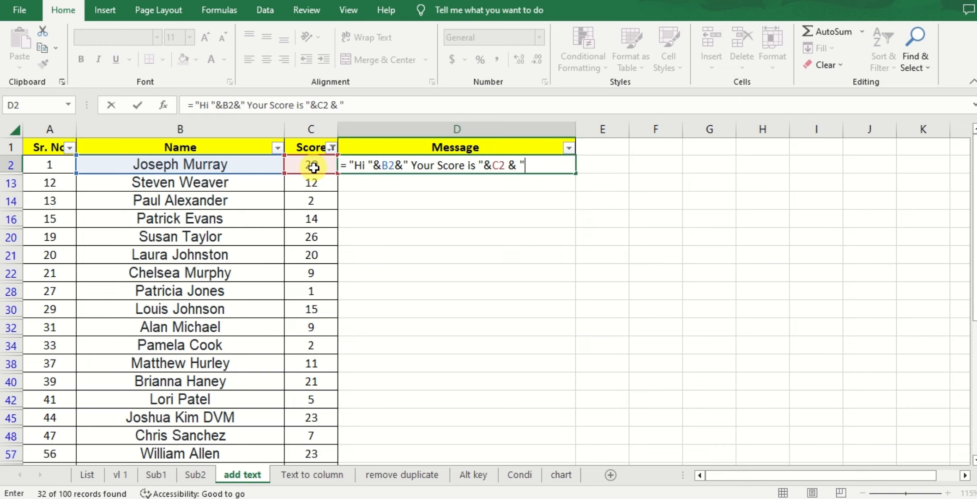
type(", You")
key("BackSpace")
type("u are ")
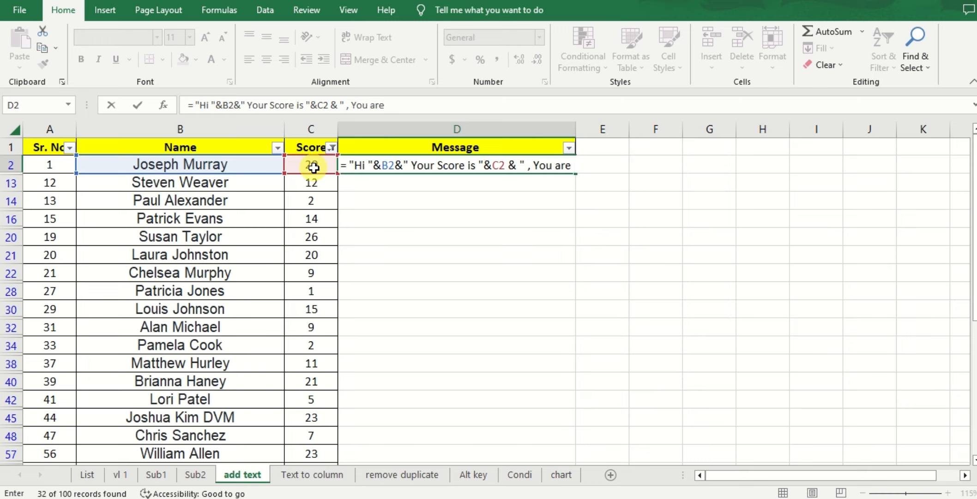
type("fail\"")
key("Return")
Step: Widen the Message column and fill the D2 formula down through all filtered rows
left_click_drag(575, 129, 614, 129)
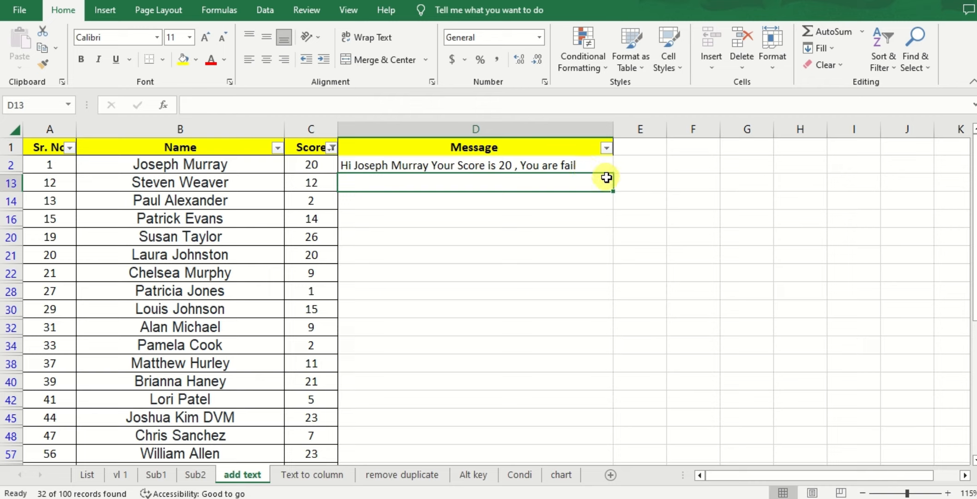
left_click(572, 167)
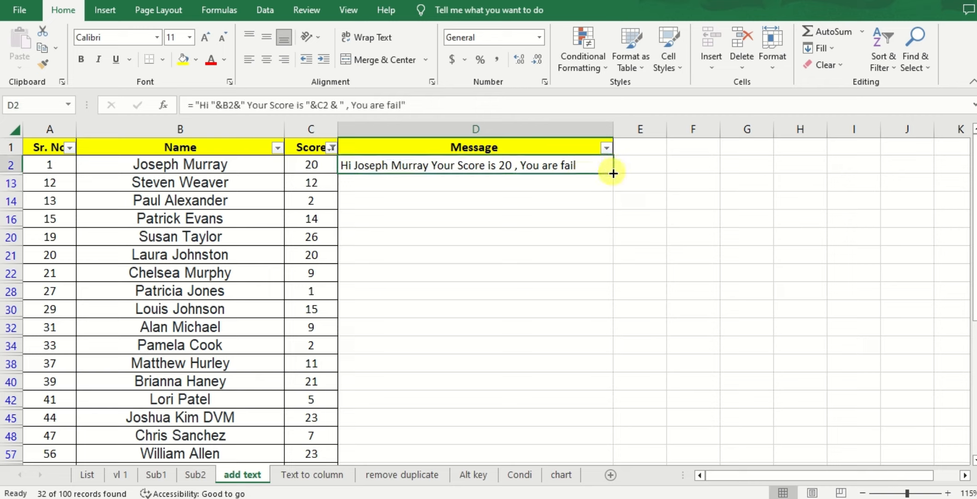
double_click(613, 173)
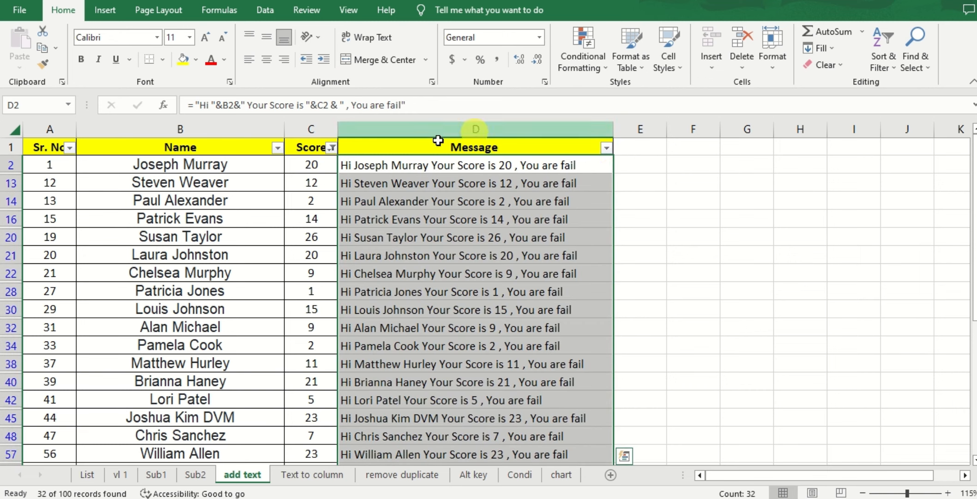
Step: Change the Score filter to show only values greater than 34
left_click(330, 147)
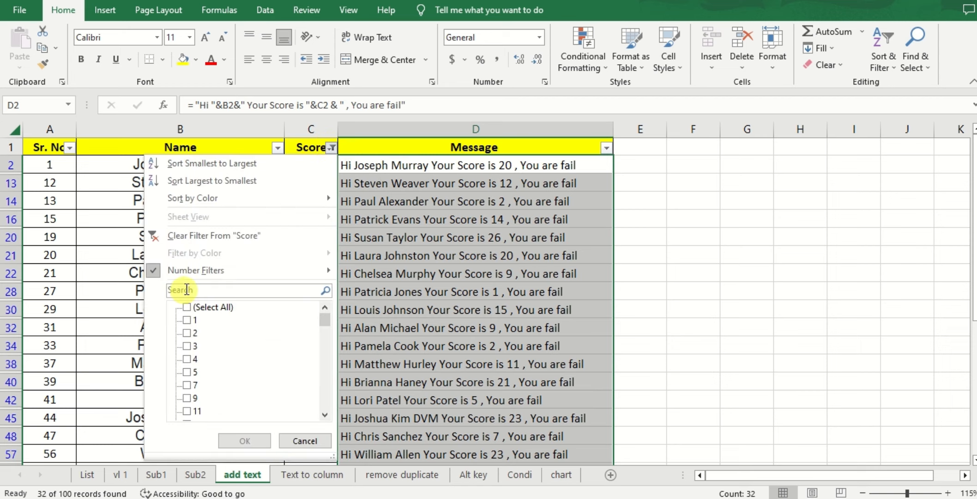
mouse_move(197, 276)
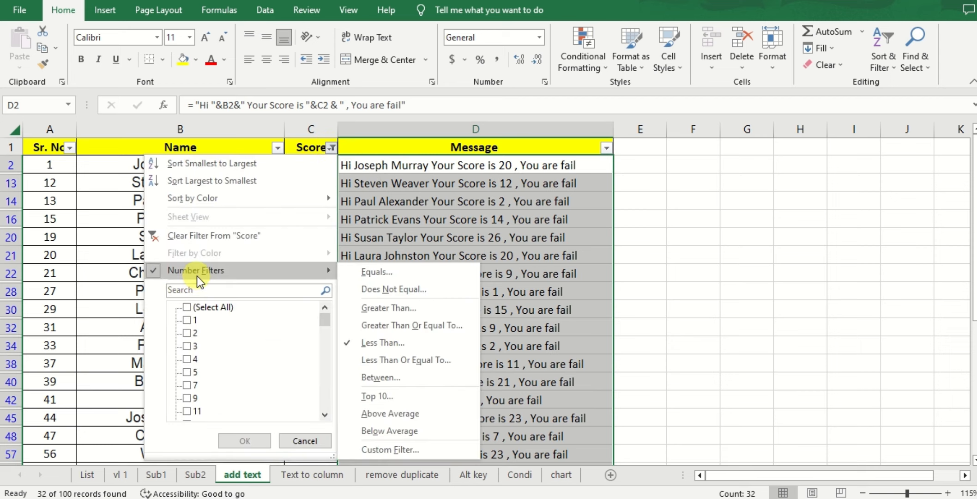
left_click(390, 309)
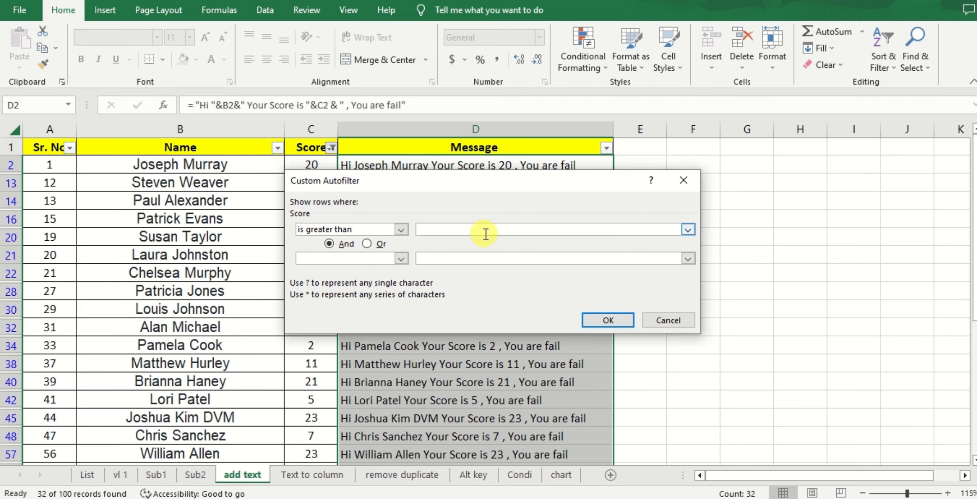
type("34")
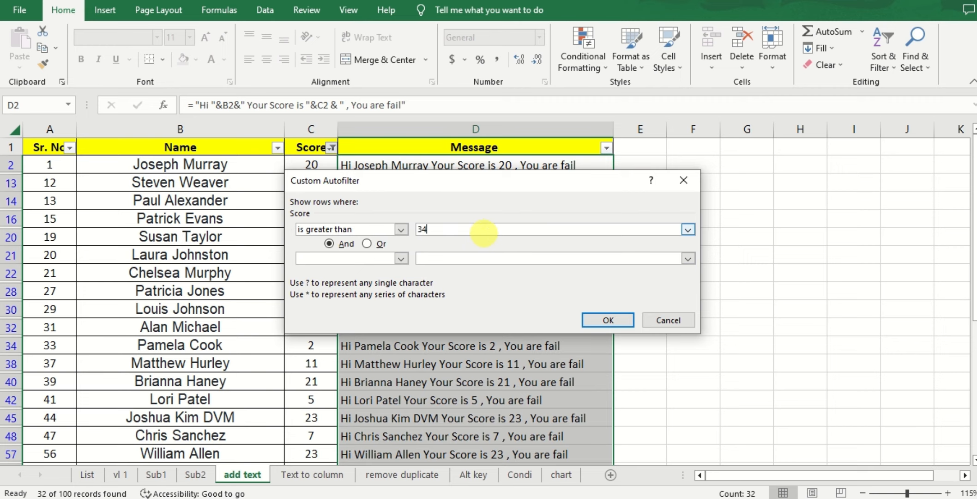
left_click(607, 327)
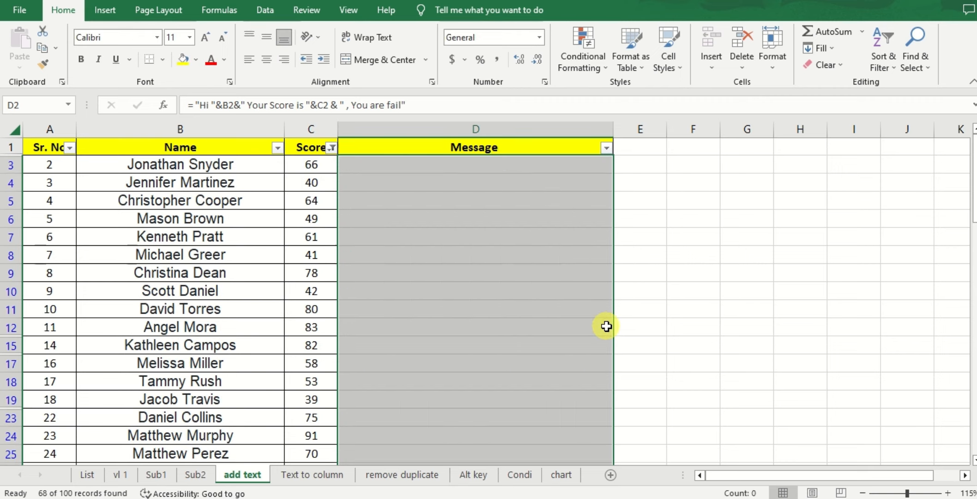
Step: Start a formula in D3 that joins "Hi ", the name in B3, " Your Score is " and the score in C3
left_click(399, 163)
type("=")
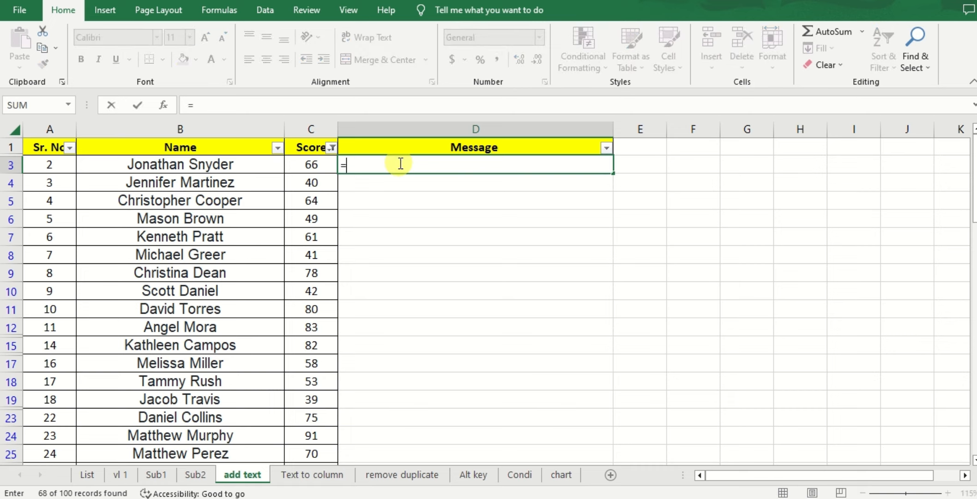
type("\"Hi \"&")
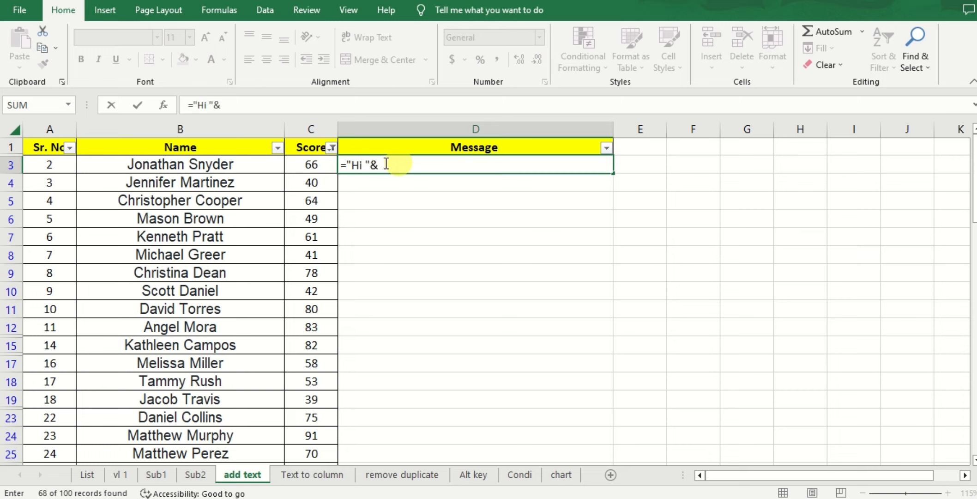
left_click(226, 166)
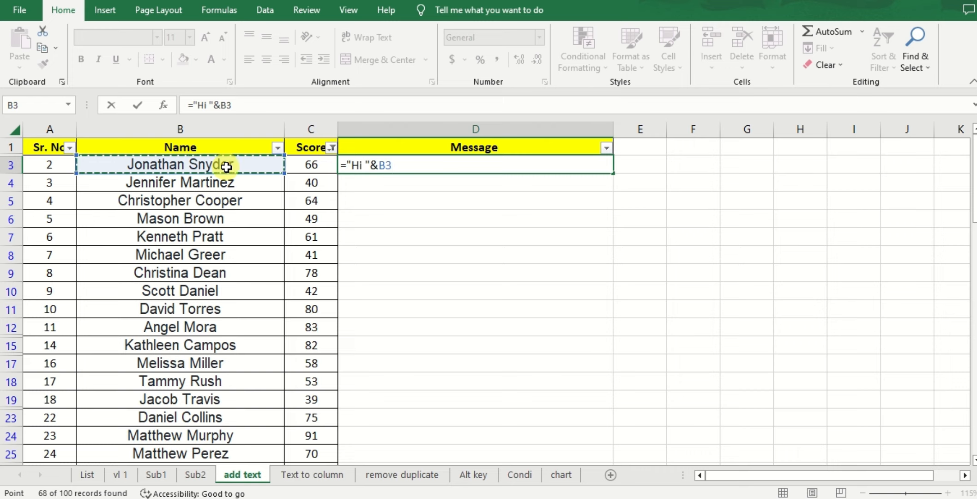
type("&")
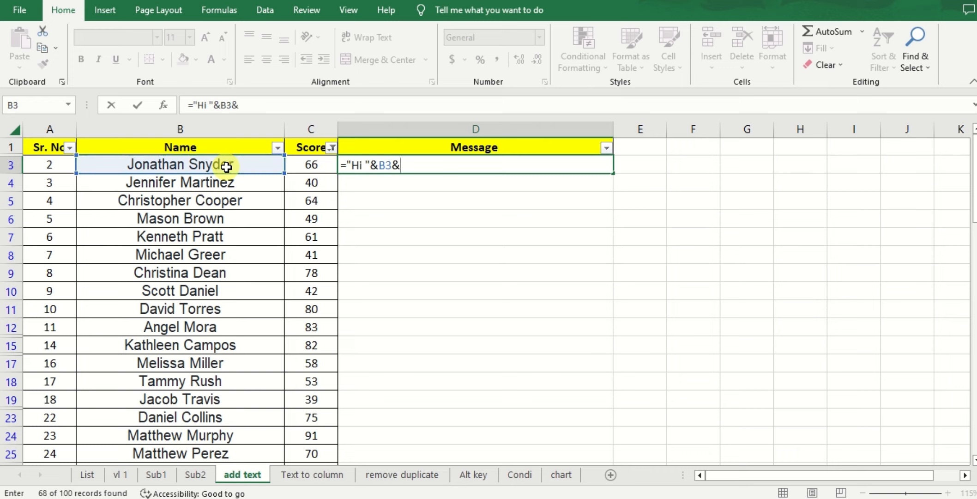
type("\" Your Score is ")
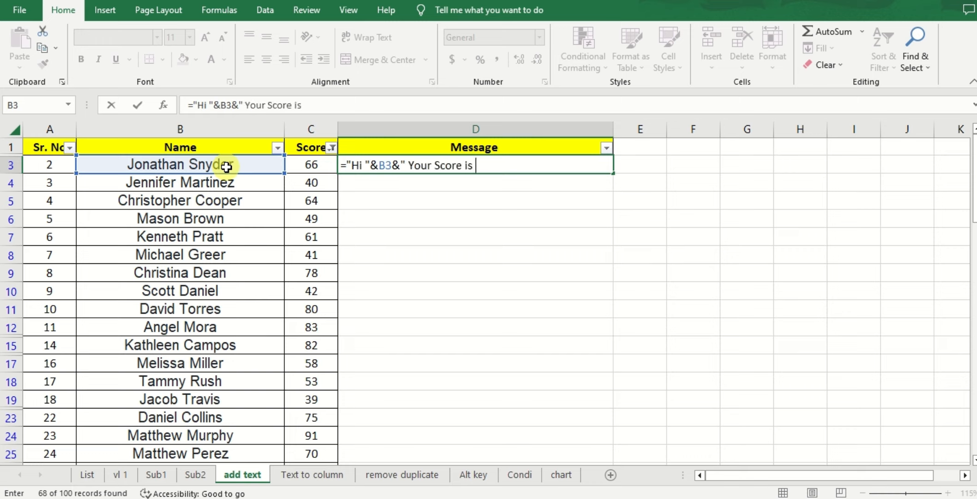
type("\"&")
left_click(309, 164)
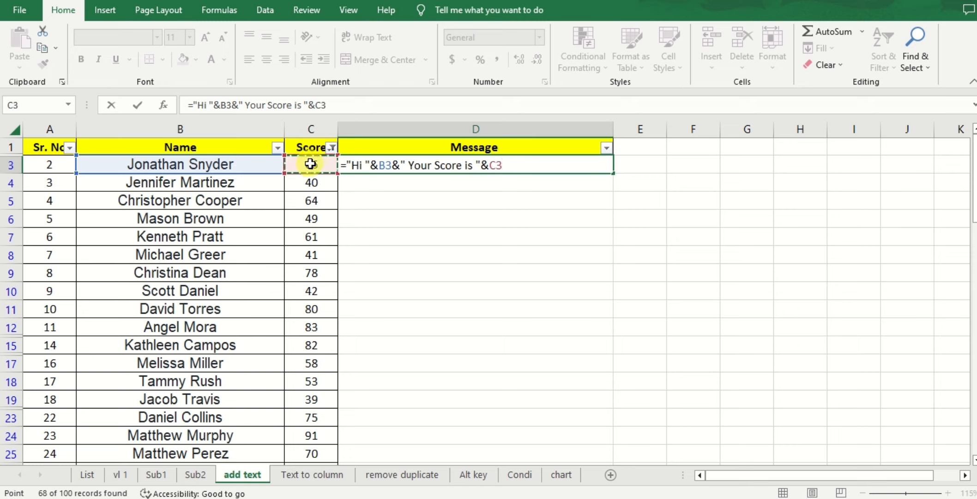
Step: Complete the D3 message formula by appending the text ", You are Pass" after C3
type("&")
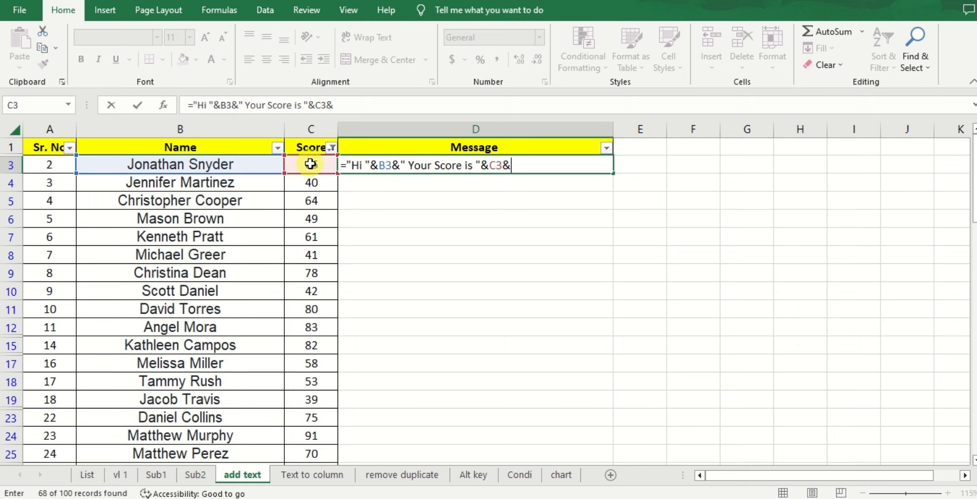
type("\", You are pass")
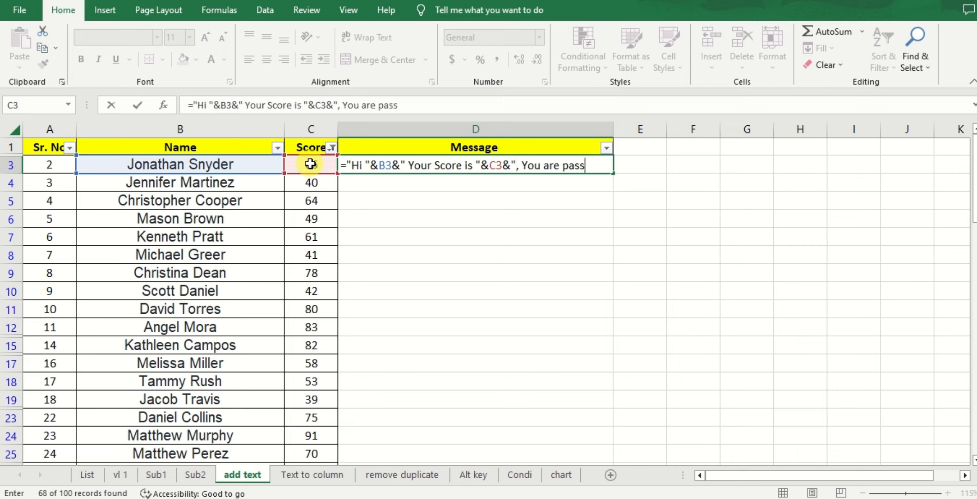
key("BackSpace")
key("BackSpace")
key("BackSpace")
key("BackSpace")
type("Pass\"")
key("Return")
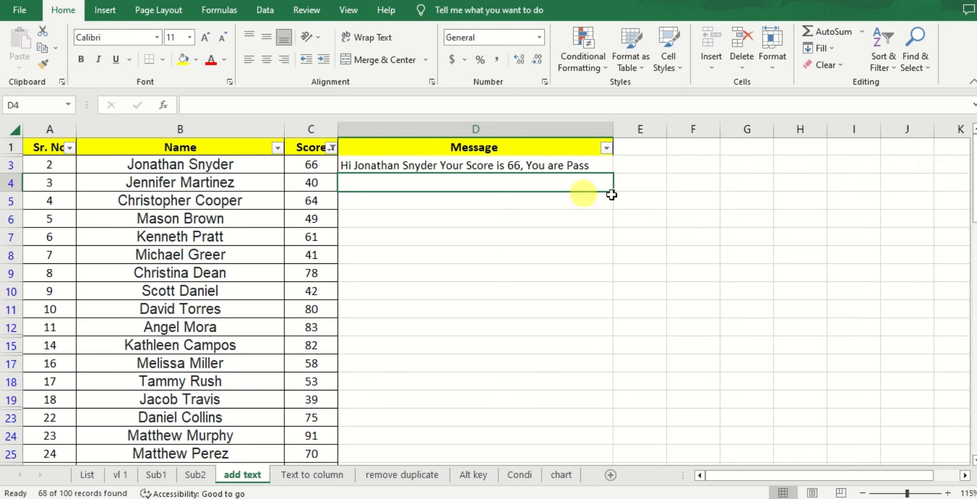
Step: Fill the D3 pass message formula down through all filtered rows to row 101
left_click(583, 164)
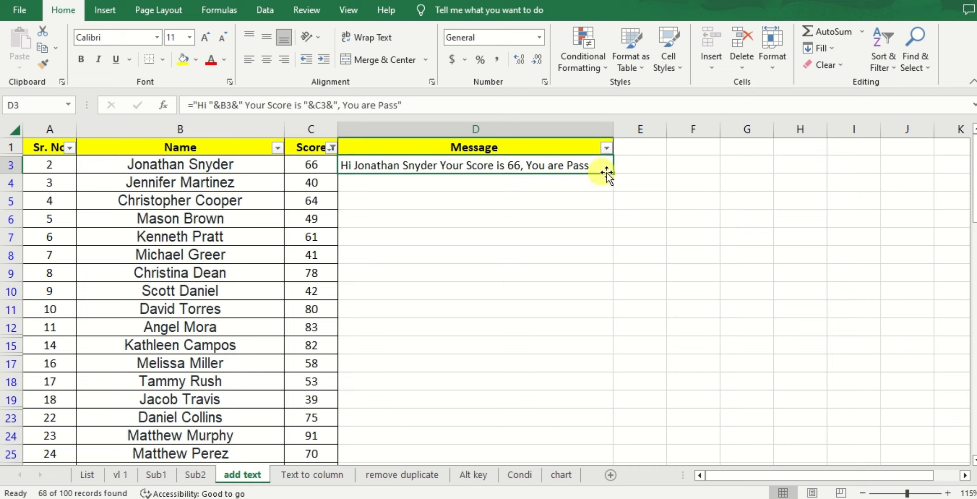
left_click_drag(612, 181, 600, 441)
left_click_drag(536, 455, 535, 419)
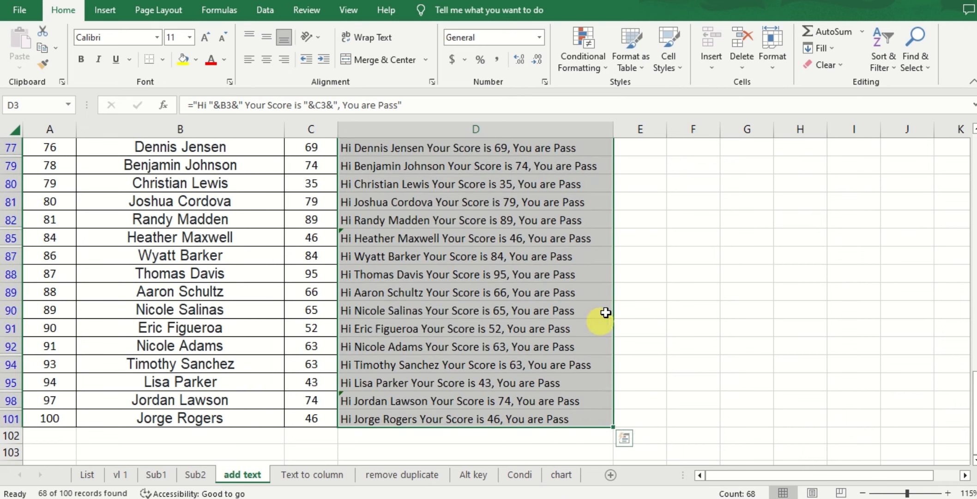
Step: Reset the Score filter to select all values so every row is shown
scroll(601, 311, "up", 20)
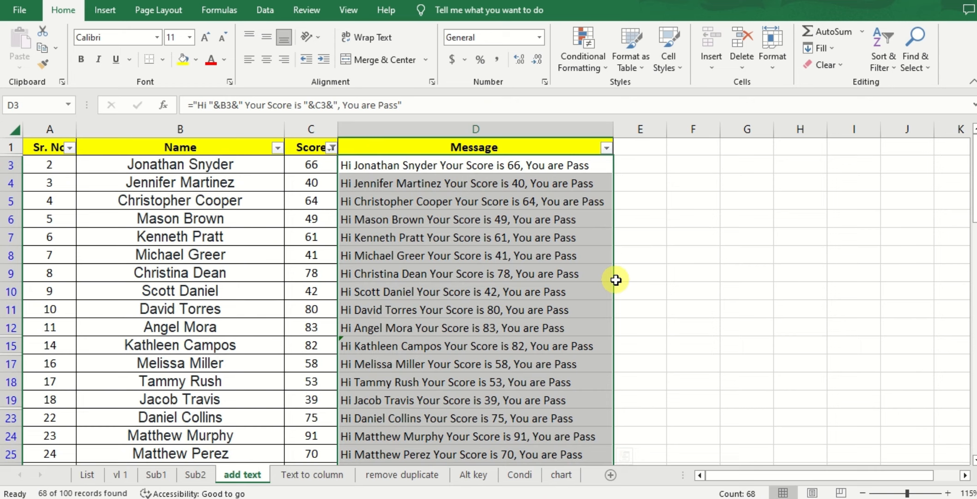
left_click(331, 148)
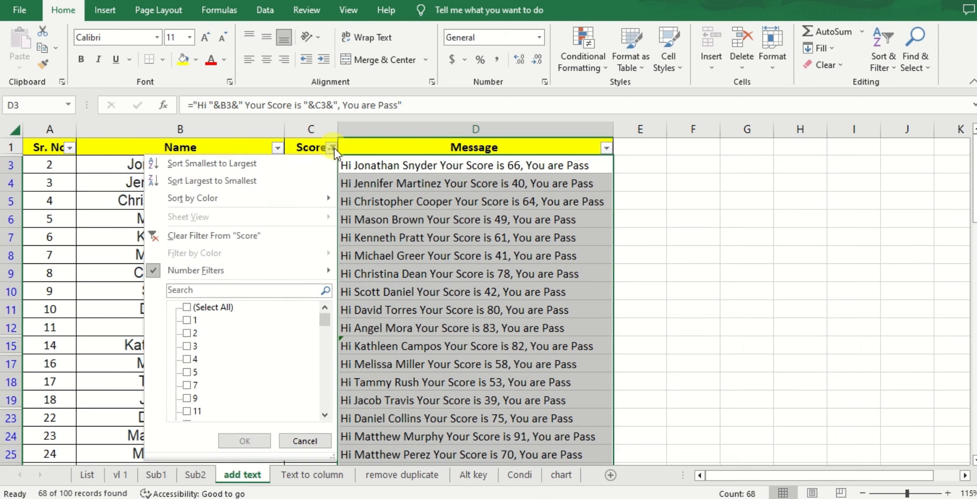
left_click(196, 306)
left_click(223, 441)
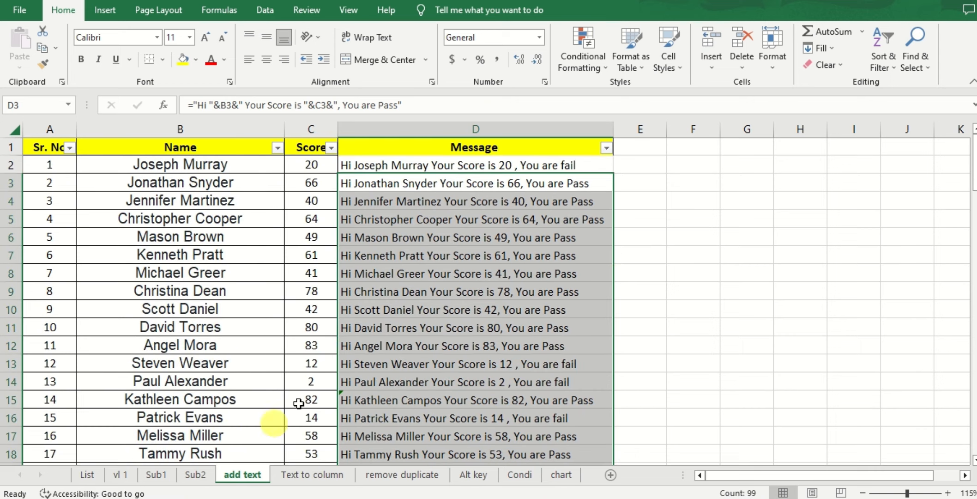
Step: Examine the pass and fail messages in the Message column against the scores in column C
left_click(439, 271)
left_click_drag(312, 163, 382, 162)
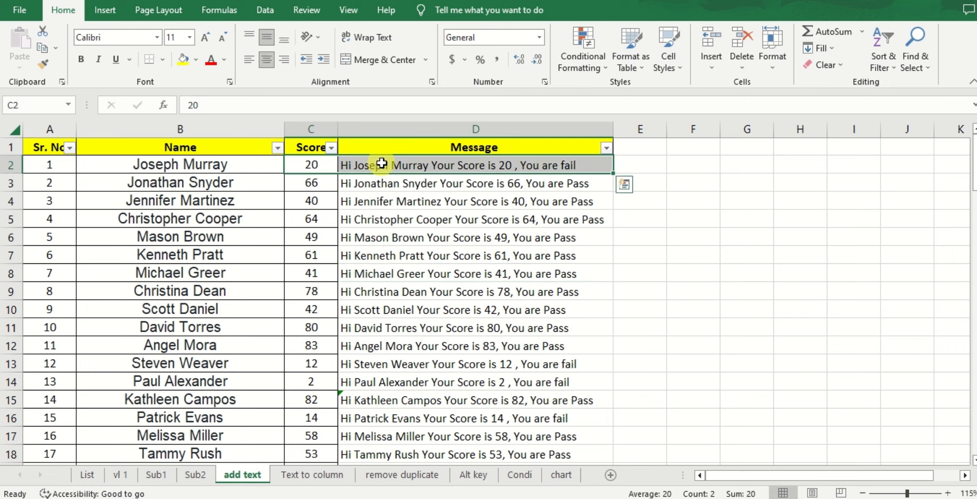
left_click(552, 184)
left_click(513, 273)
left_click(497, 309)
left_click(478, 362)
left_click(481, 400)
left_click(508, 272)
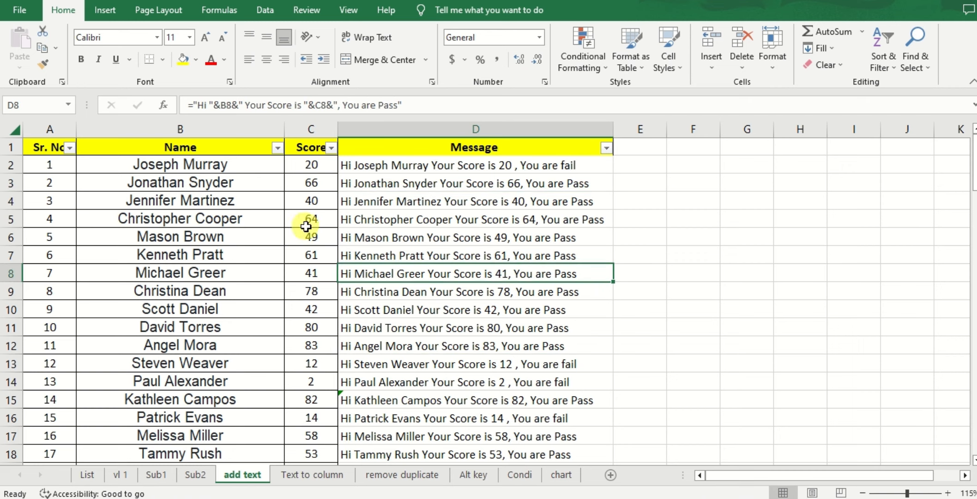
left_click_drag(424, 182, 413, 386)
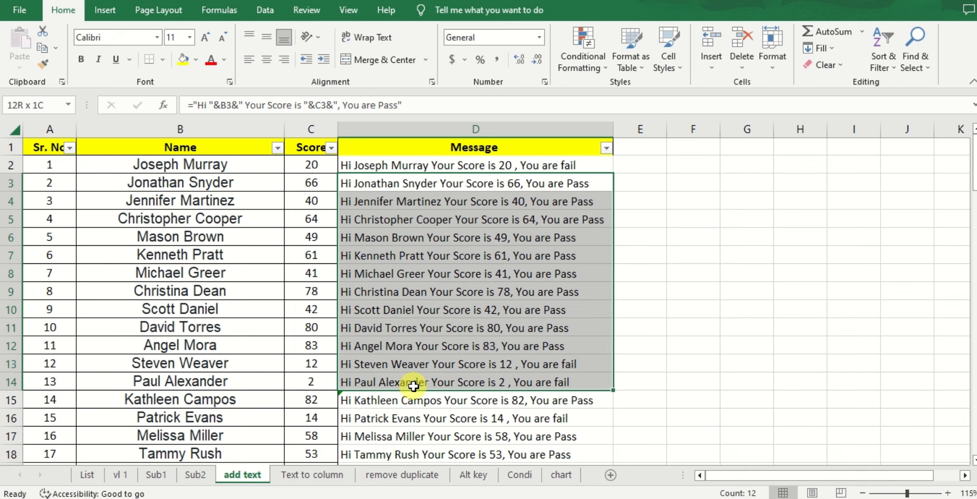
left_click(459, 275)
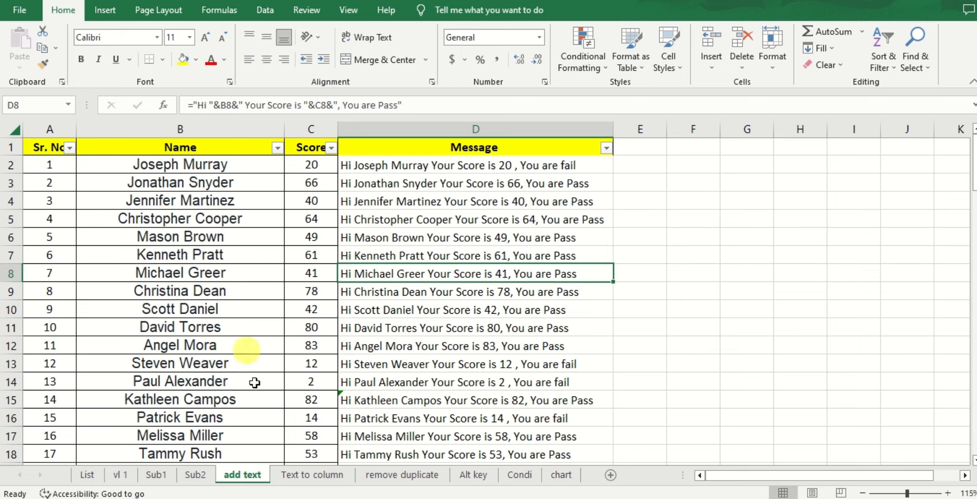
Step: On the Text to column sheet, set up Text to Columns for the Name column as Delimited with Space as delimiter
left_click(318, 475)
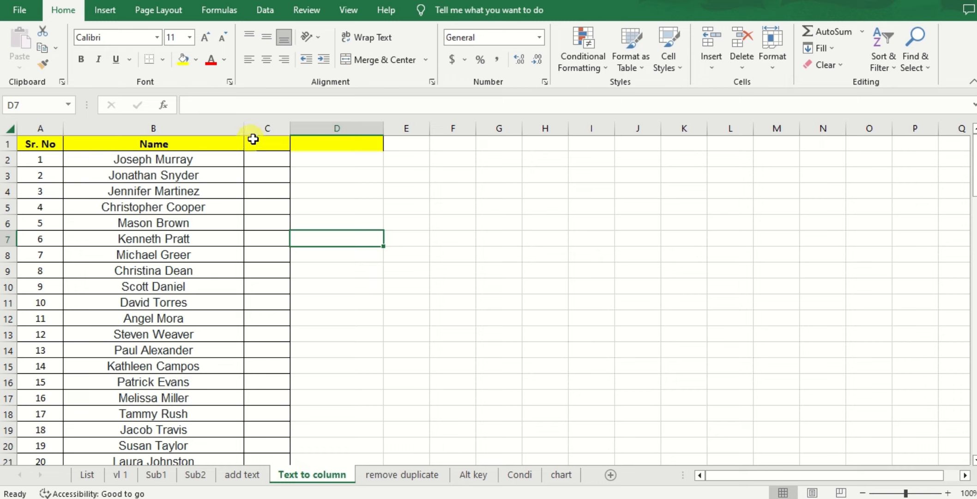
left_click(139, 154)
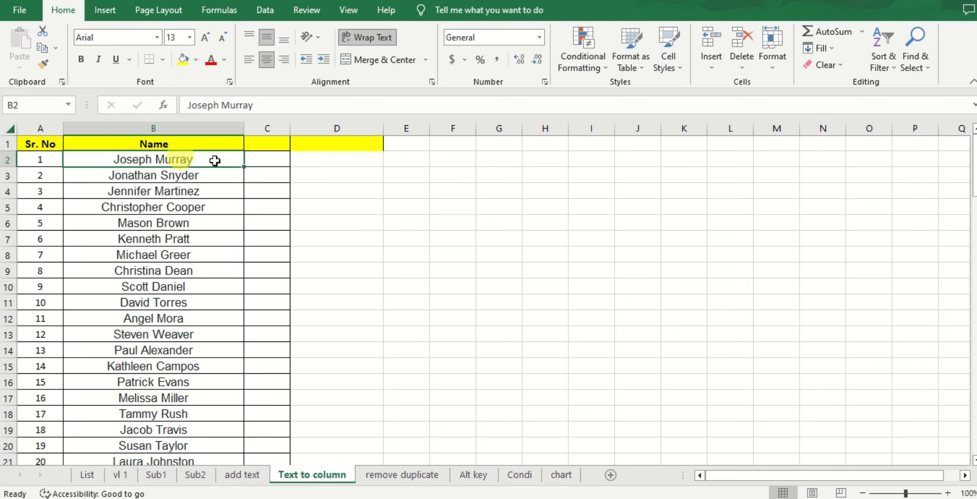
left_click(180, 127)
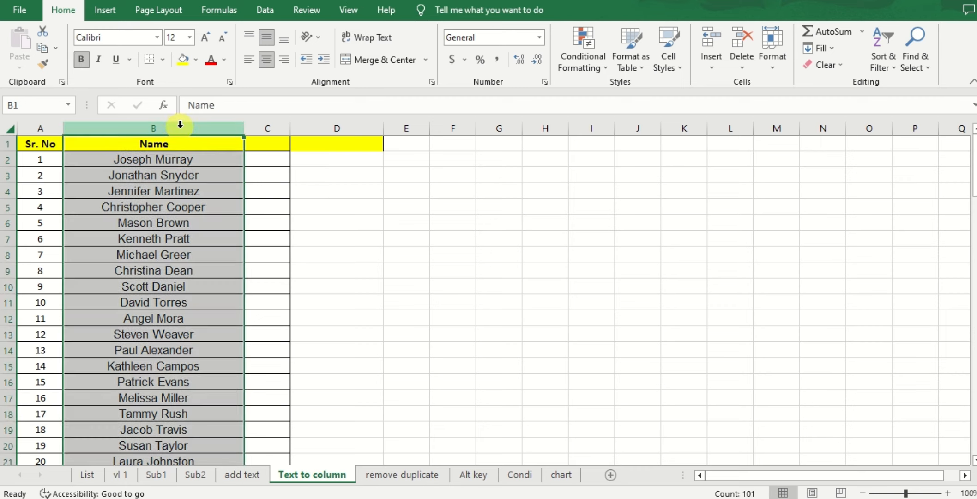
left_click(267, 10)
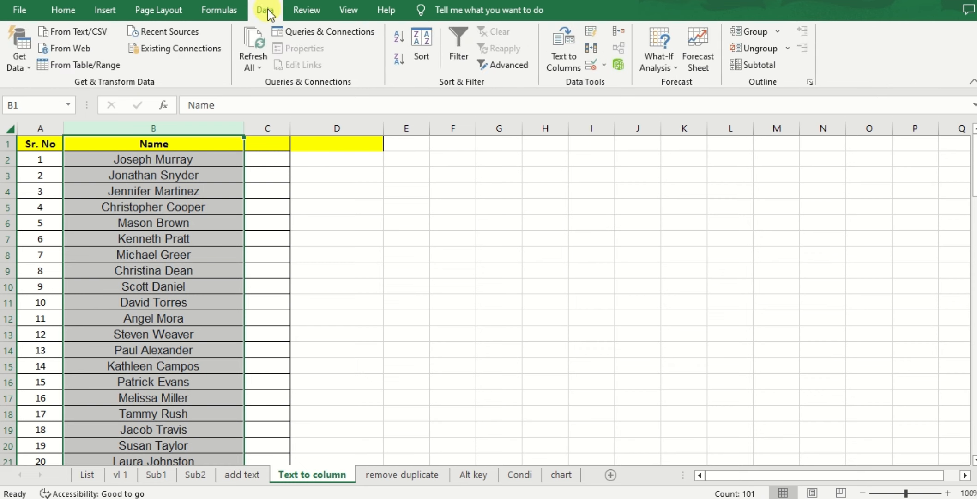
left_click(565, 57)
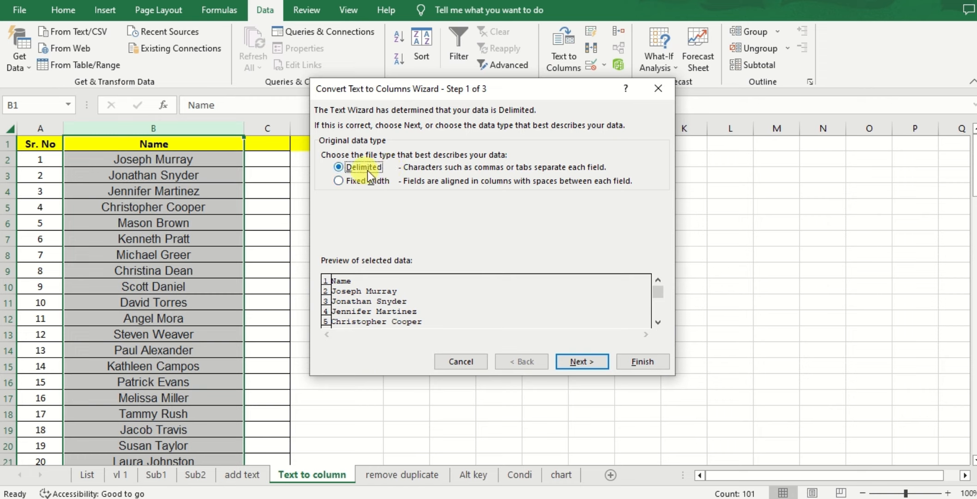
left_click(585, 363)
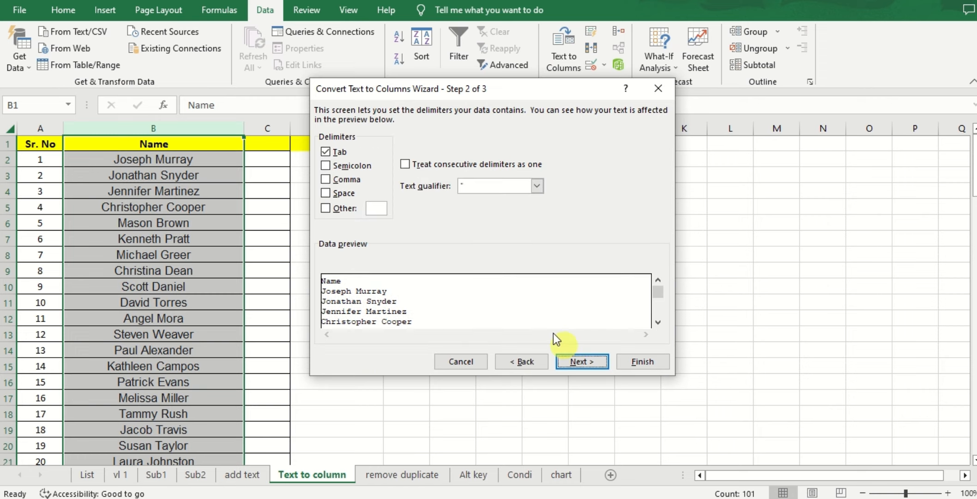
left_click(341, 194)
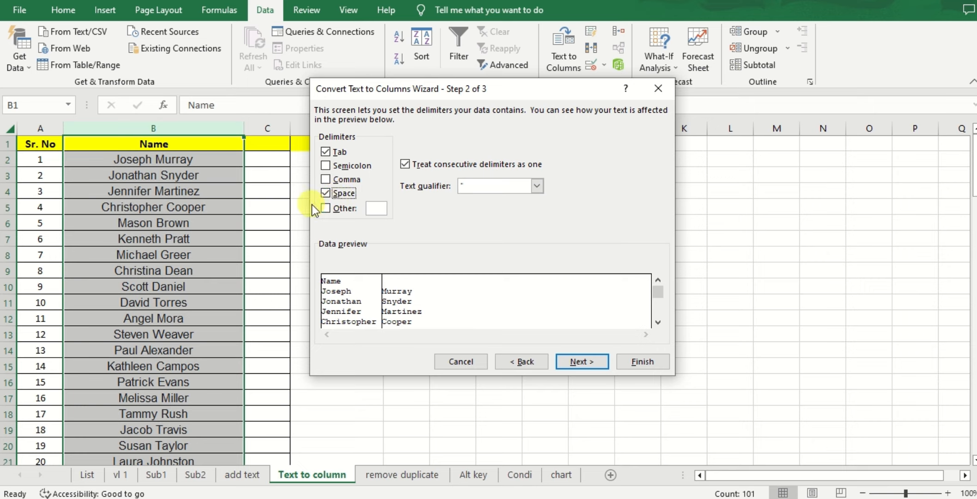
Step: Try # as a custom delimiter in place of Space and return to the Space delimiter
left_click(334, 209)
left_click(330, 192)
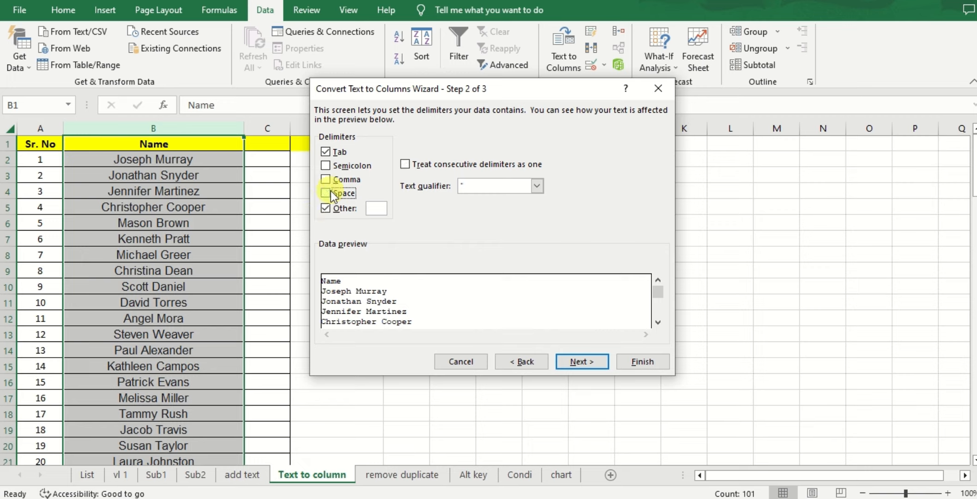
left_click(372, 209)
type("#")
left_click(340, 206)
left_click(330, 193)
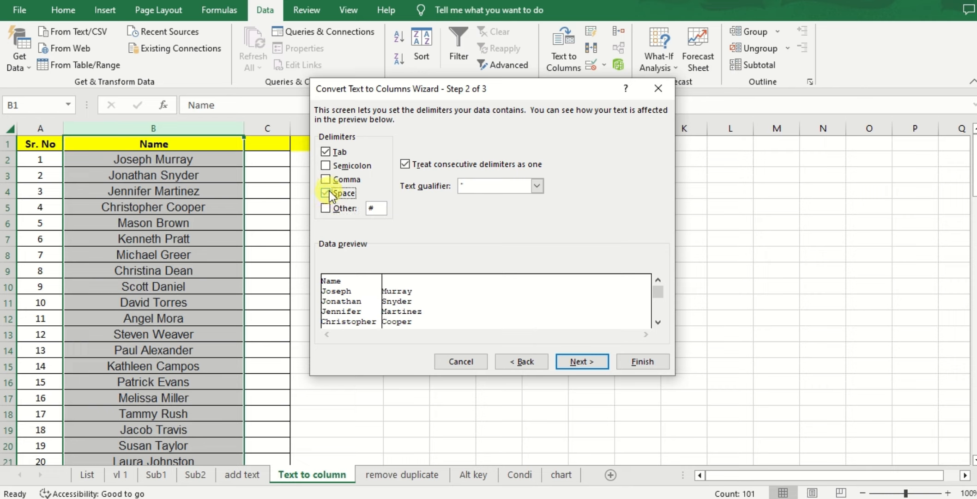
Step: Finish the split with General format at destination $B$1, replacing existing data, and autofit column C
left_click(577, 363)
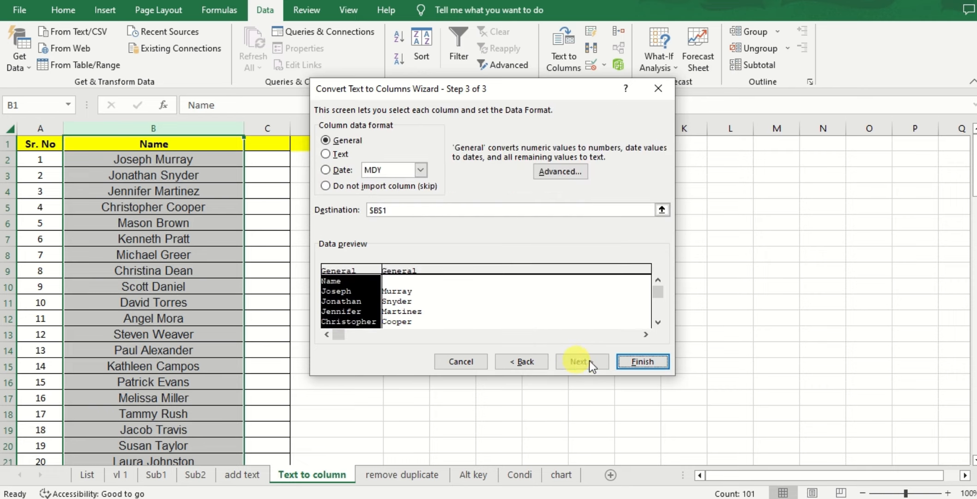
left_click(643, 360)
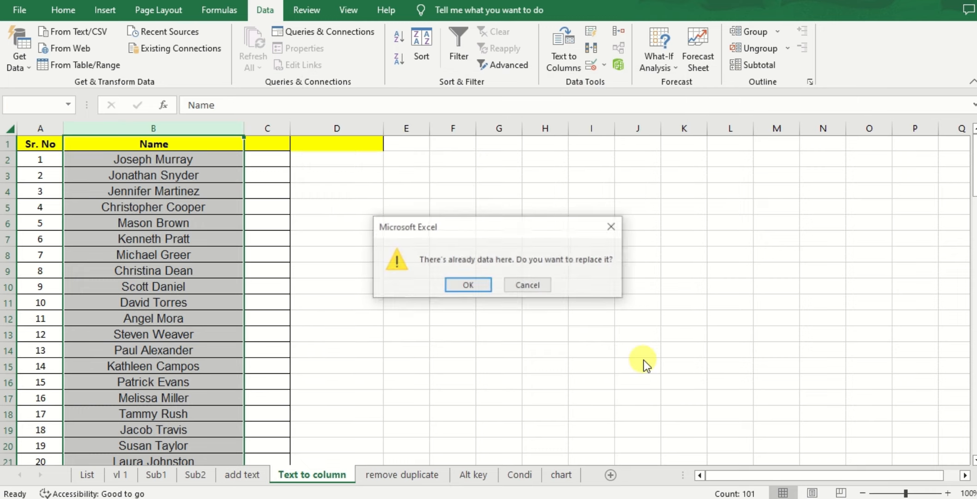
left_click(455, 286)
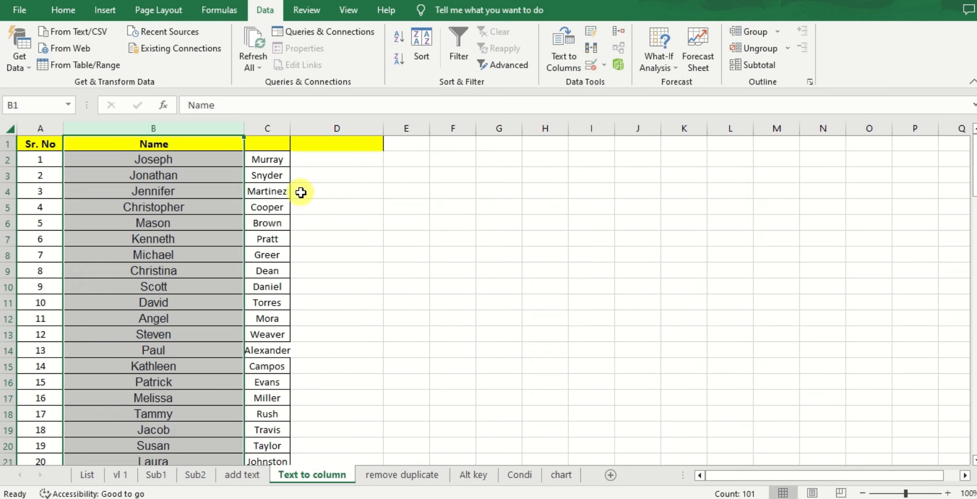
double_click(290, 125)
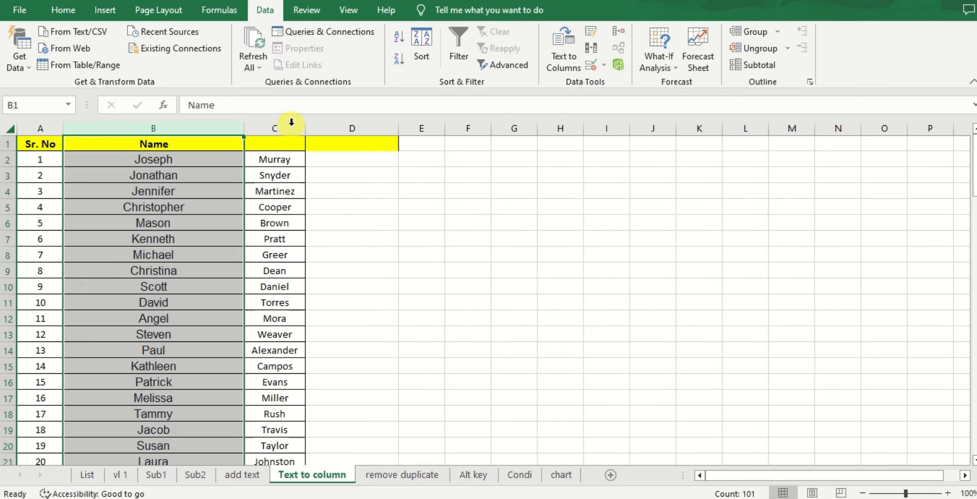
Step: Enter the header First Name in B1 and Last Name in C1
left_click(351, 247)
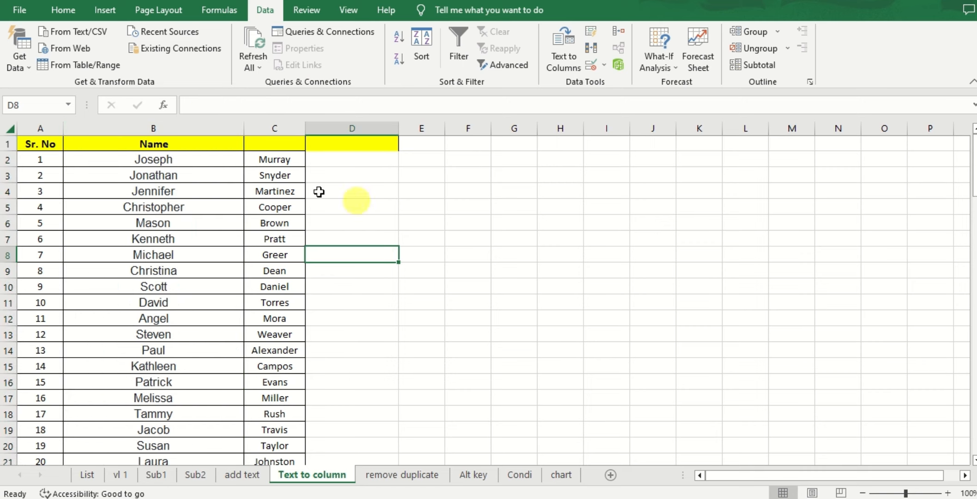
left_click(211, 145)
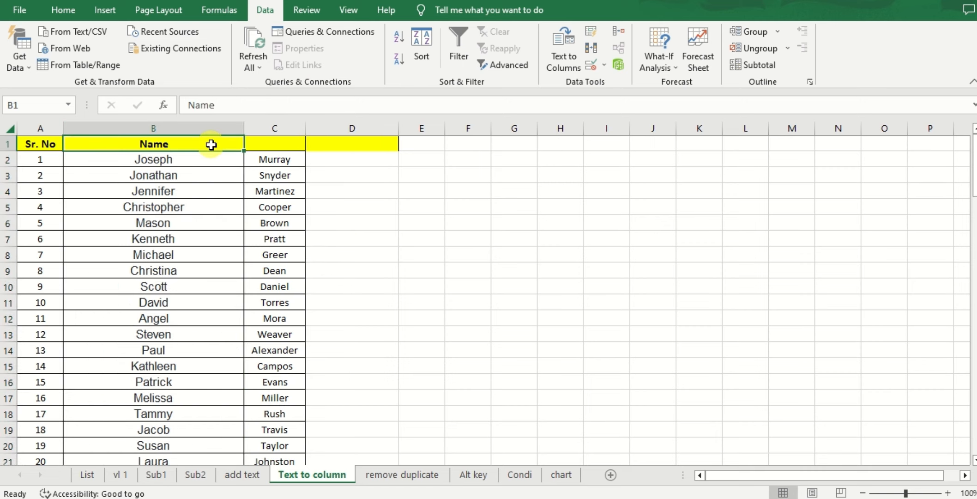
type("First ")
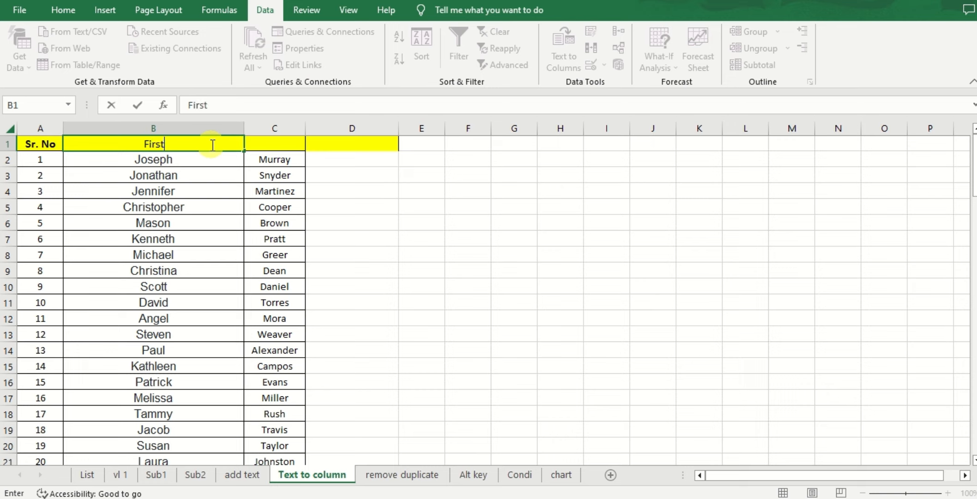
type("Name")
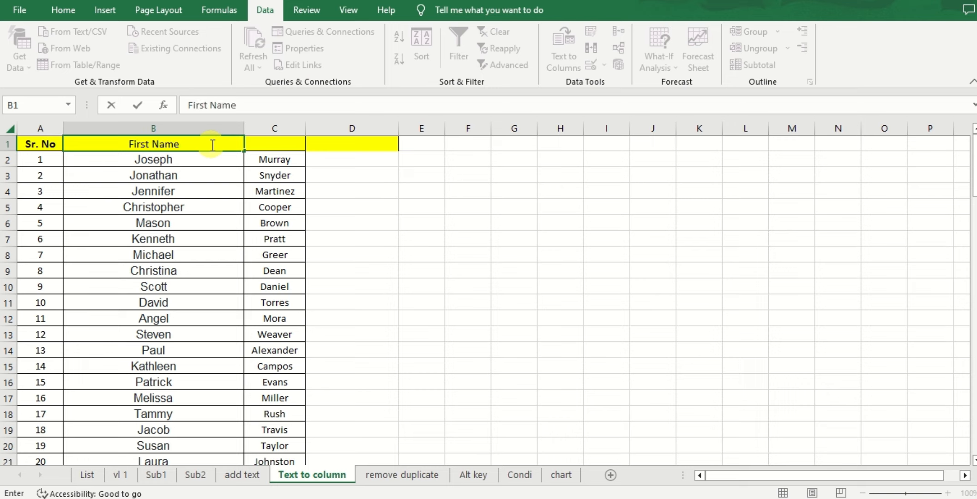
left_click(264, 144)
type("Last Name")
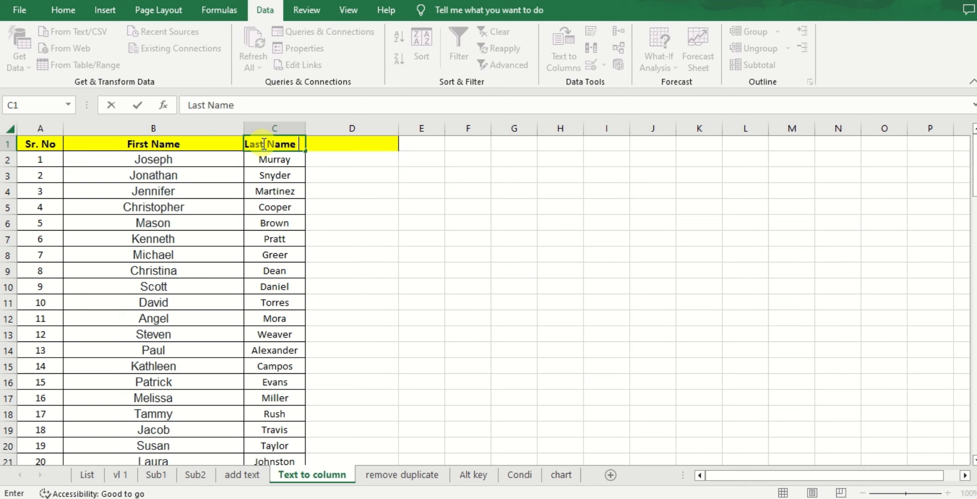
key("Return")
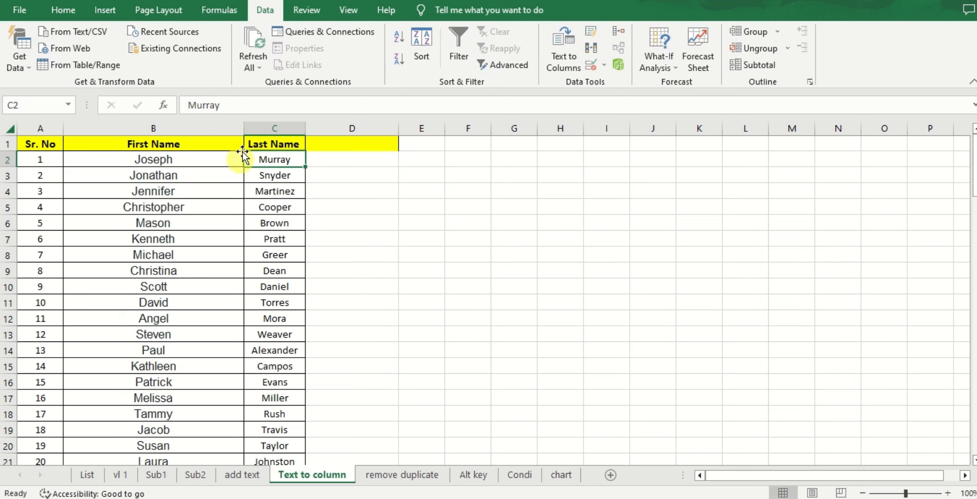
Step: Autofit column B and check the split first and last names down to the end of the list
double_click(243, 128)
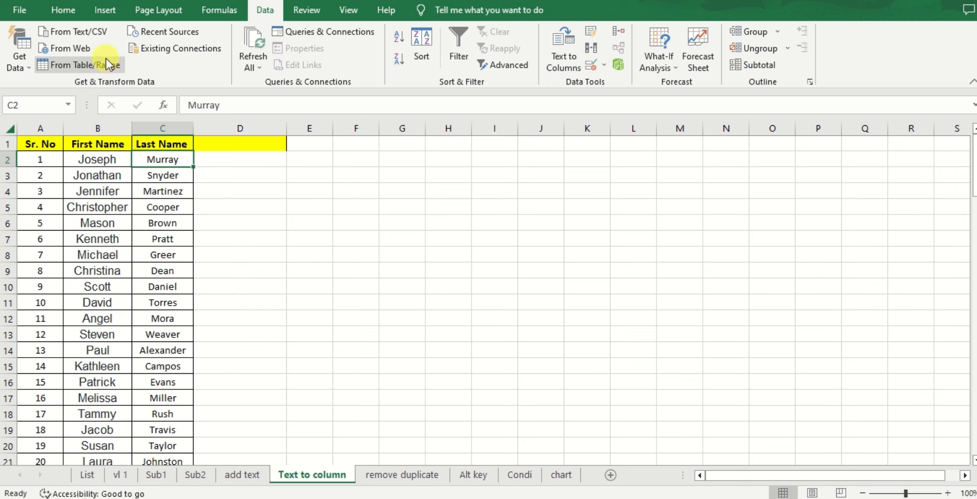
left_click(277, 209)
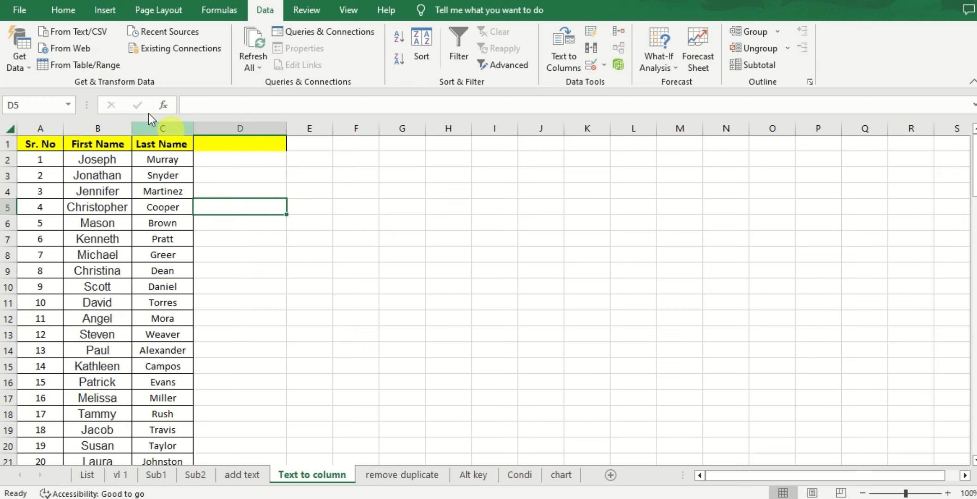
left_click(112, 174)
scroll(250, 259, "down", 14)
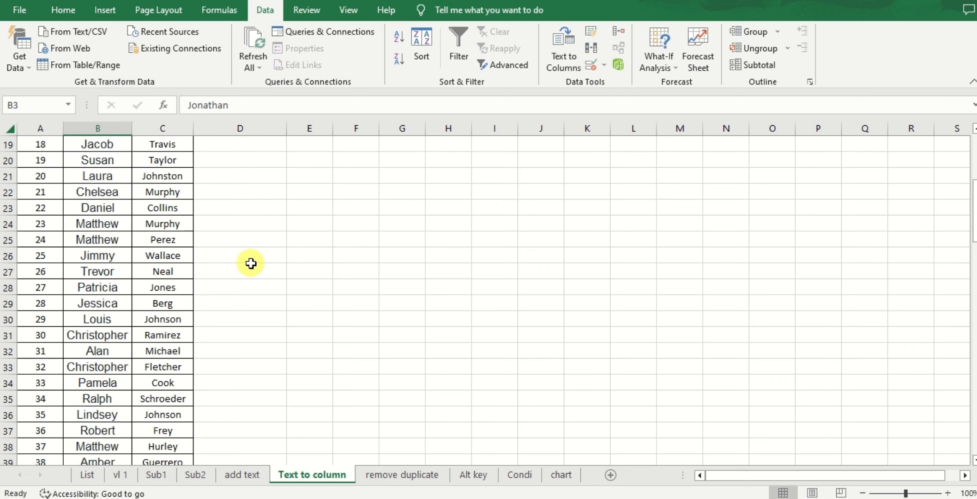
scroll(237, 257, "down", 11)
scroll(264, 238, "up", 6)
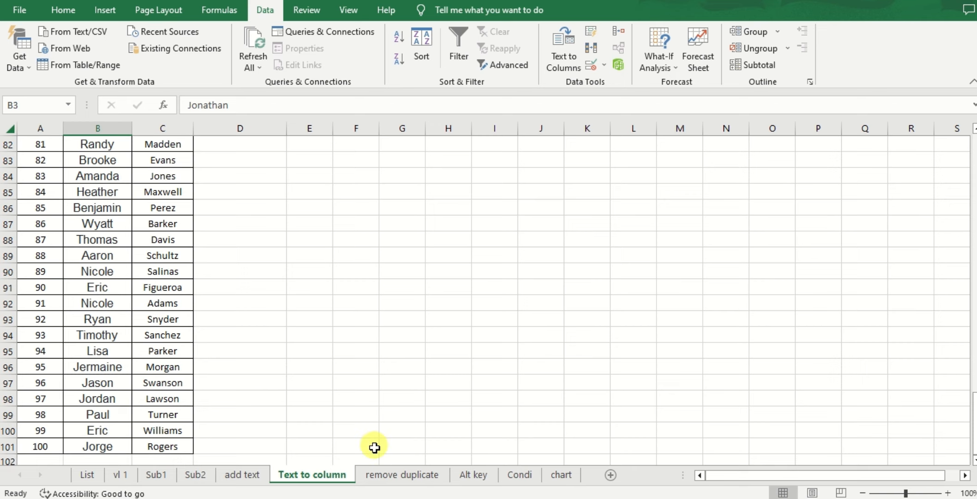
Step: On the remove duplicate sheet, turn off the filter on the Sr. No and Name headers
left_click(392, 478)
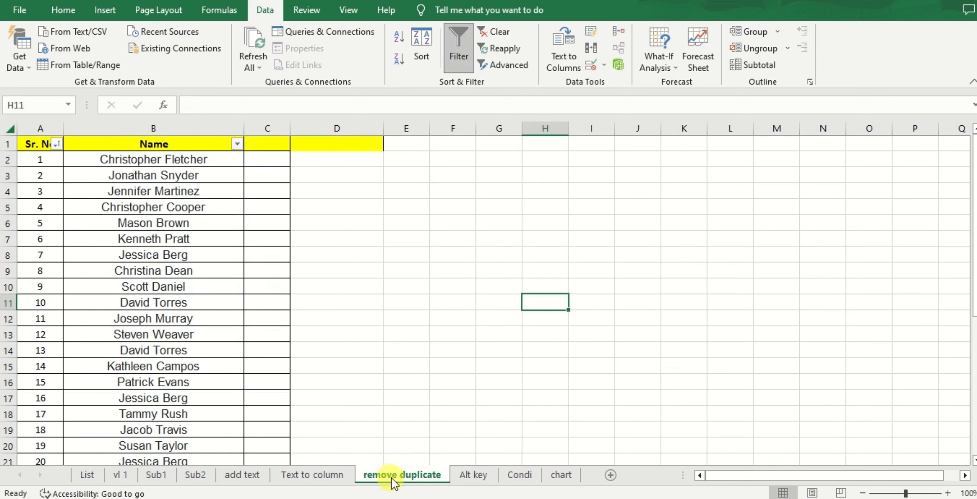
left_click(184, 190)
left_click(174, 144)
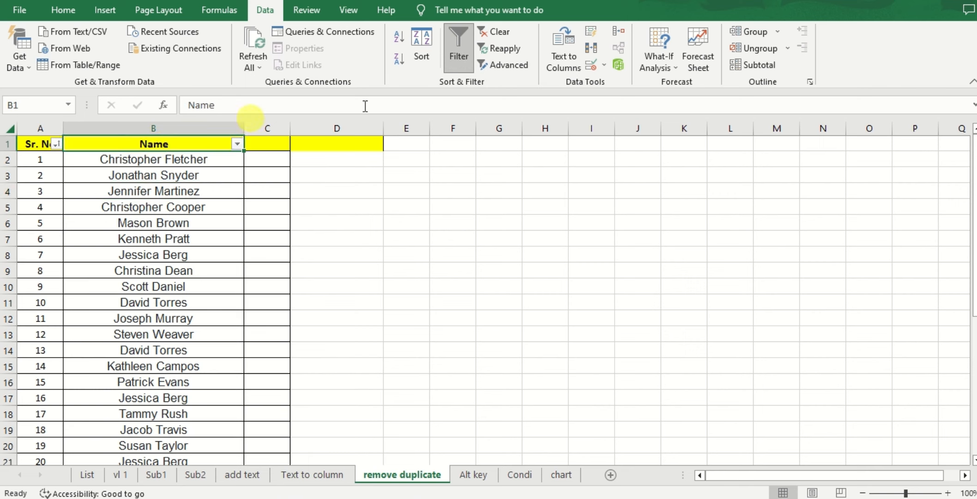
left_click(59, 10)
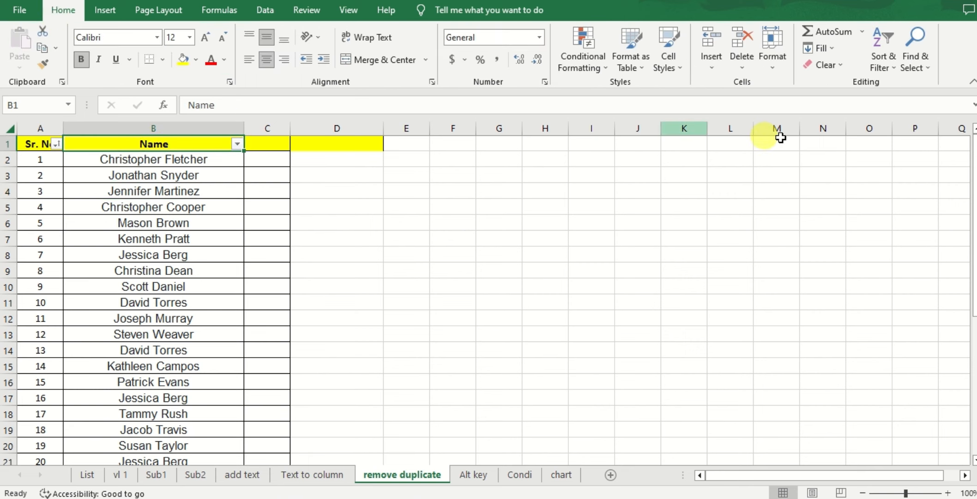
left_click(889, 68)
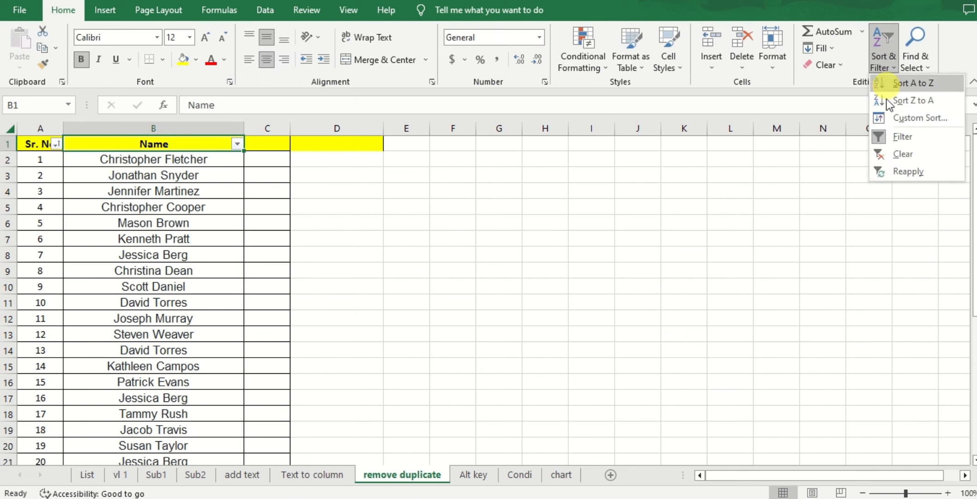
left_click(900, 134)
left_click(320, 288)
left_click(83, 144)
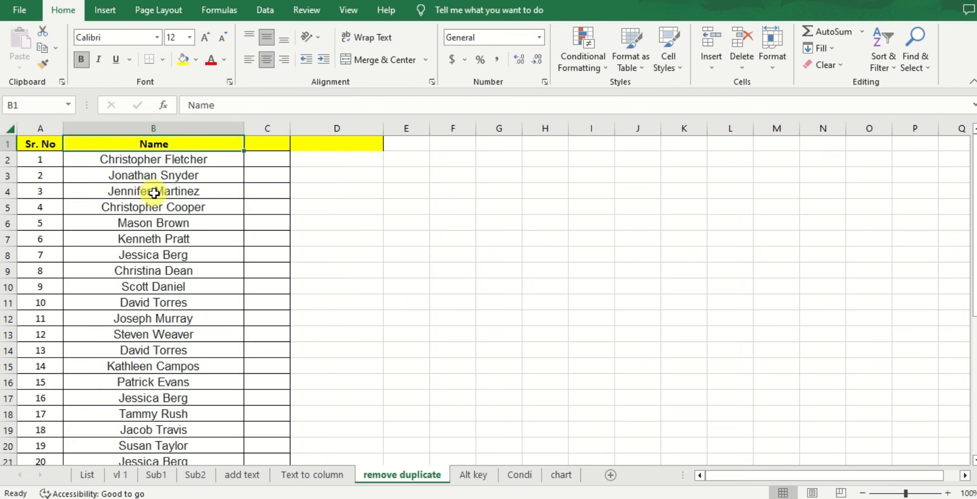
Step: Highlight duplicate values in column B using conditional formatting with Light Red Fill with Dark Red Text
scroll(154, 194, "down", 14)
scroll(156, 195, "up", 6)
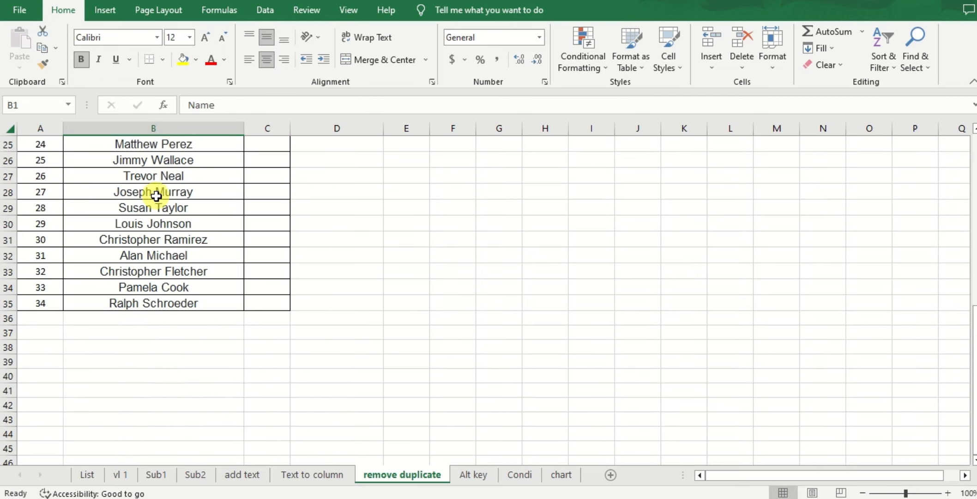
scroll(156, 196, "up", 8)
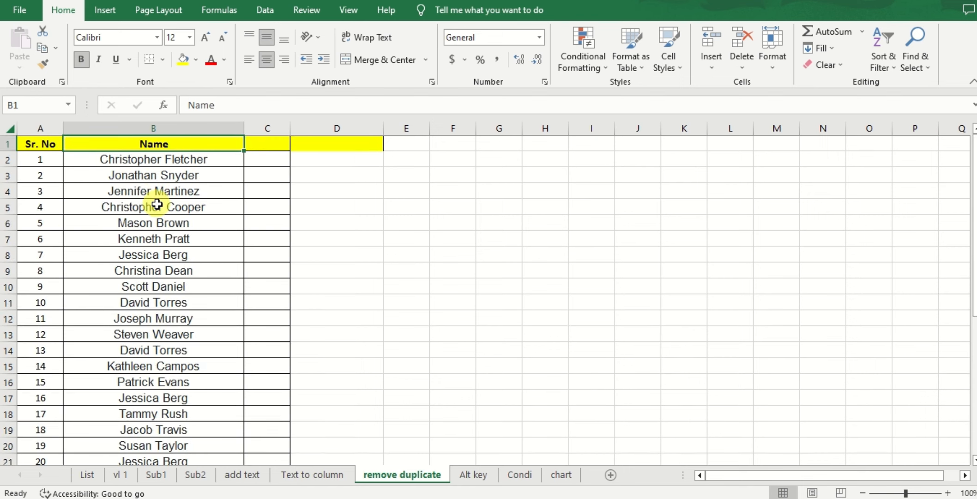
left_click(194, 124)
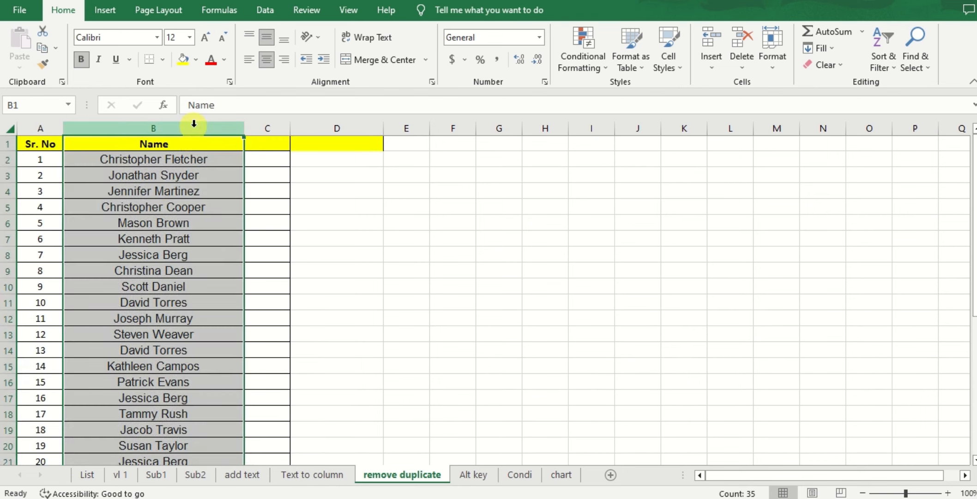
left_click(598, 59)
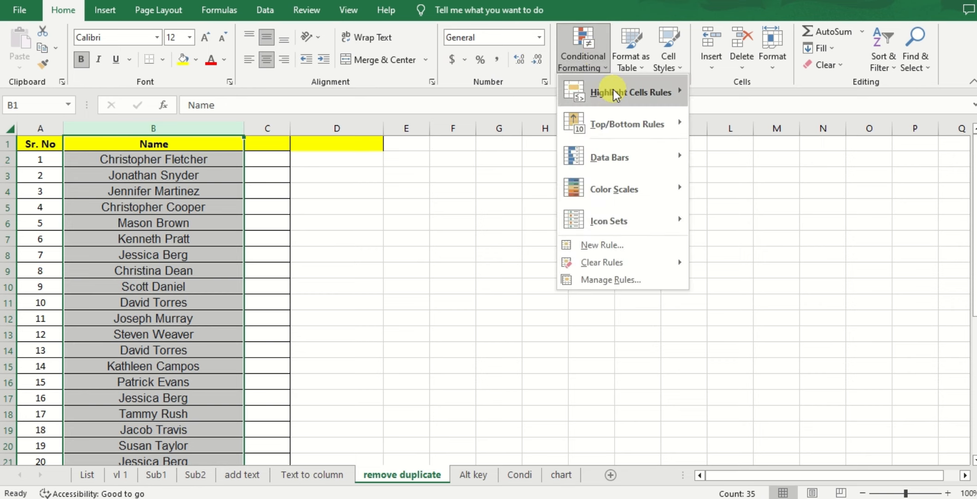
mouse_move(613, 91)
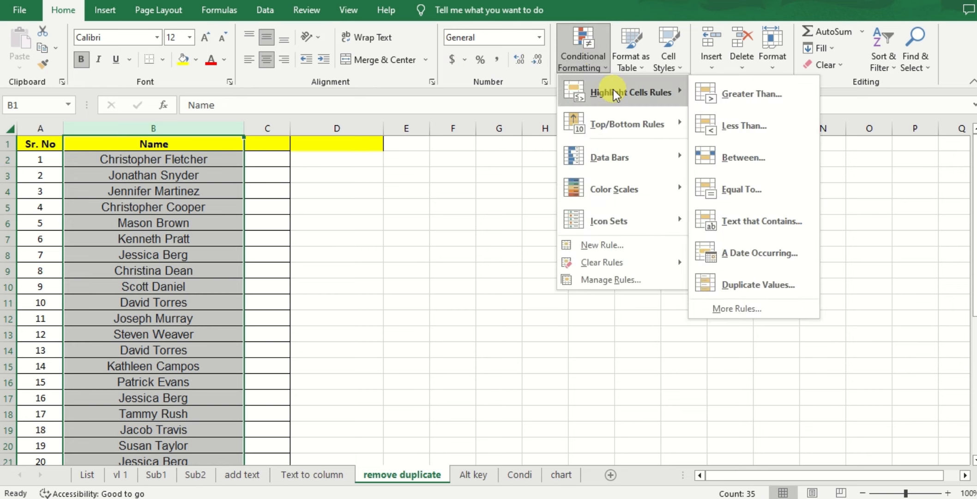
left_click(750, 285)
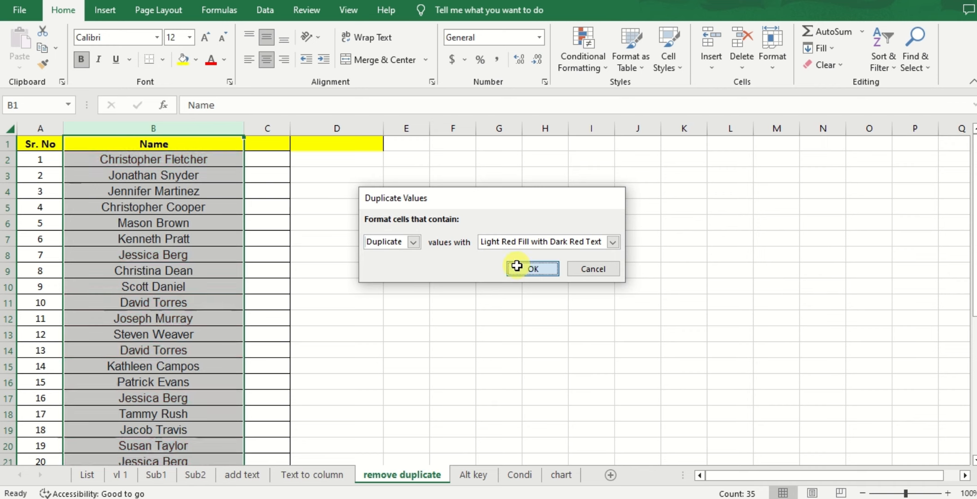
left_click(519, 267)
left_click(266, 237)
left_click(188, 221)
Step: Review the highlighted duplicates in the Name column and turn on filtering for the header row
scroll(204, 238, "down", 12)
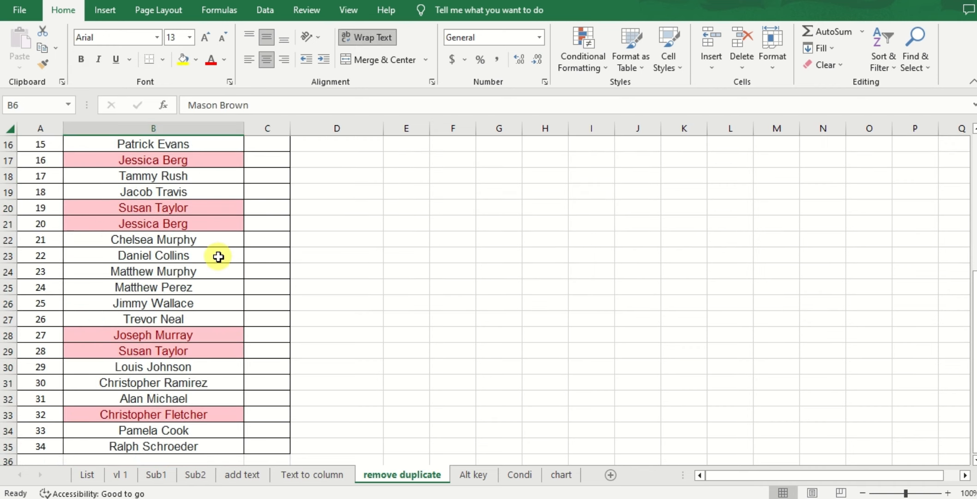
scroll(203, 251, "up", 7)
scroll(202, 249, "up", 5)
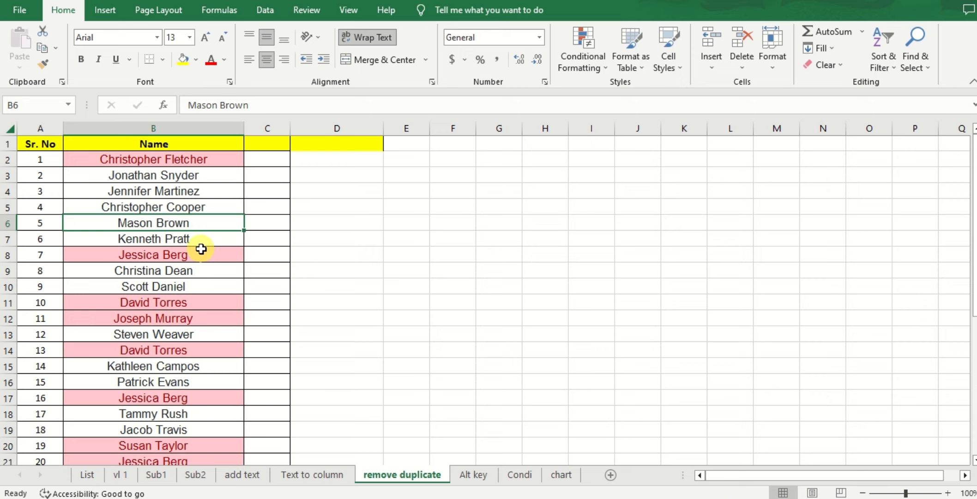
left_click(218, 142)
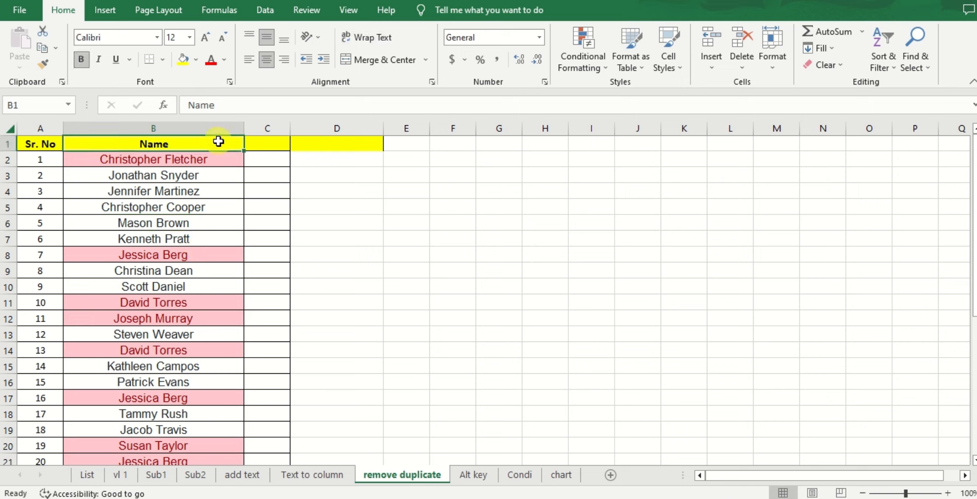
key("alt+d")
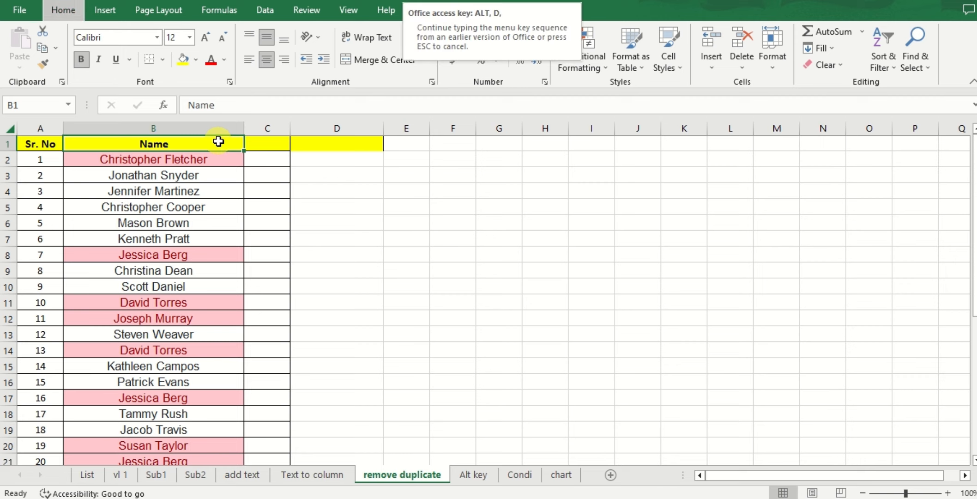
key("f")
key("f")
Step: Filter the Name column by the light red cell color and sort the filtered names A to Z
left_click(236, 146)
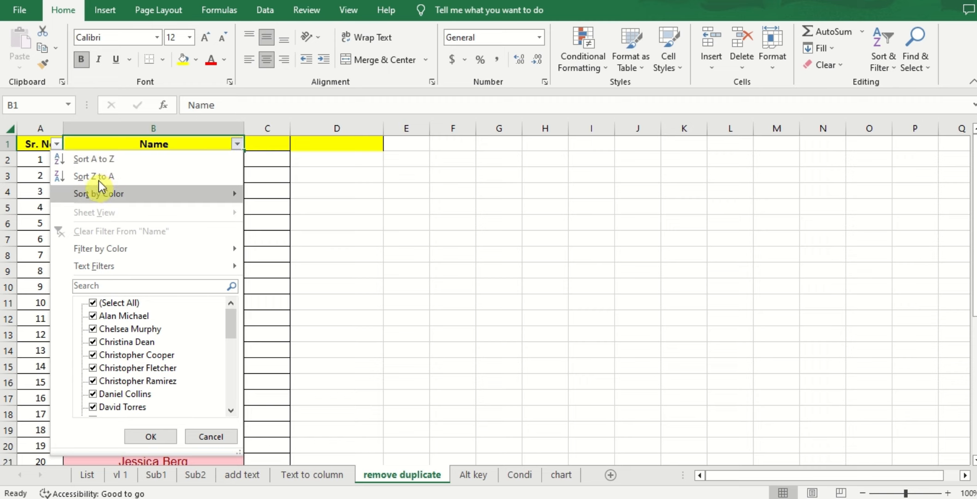
mouse_move(107, 252)
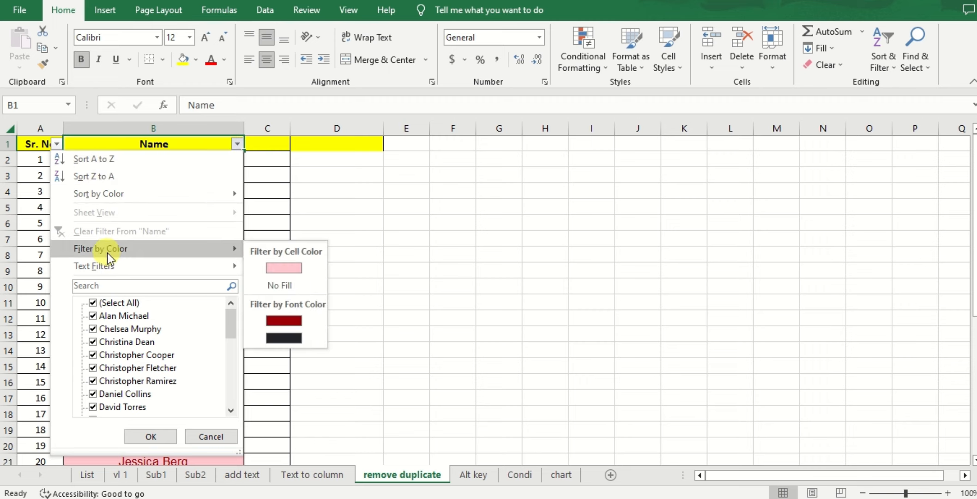
left_click(280, 268)
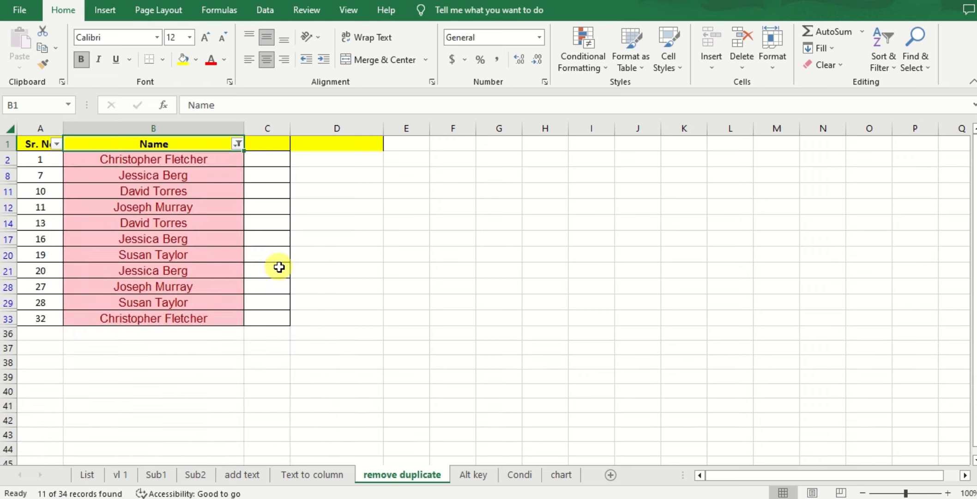
left_click(237, 144)
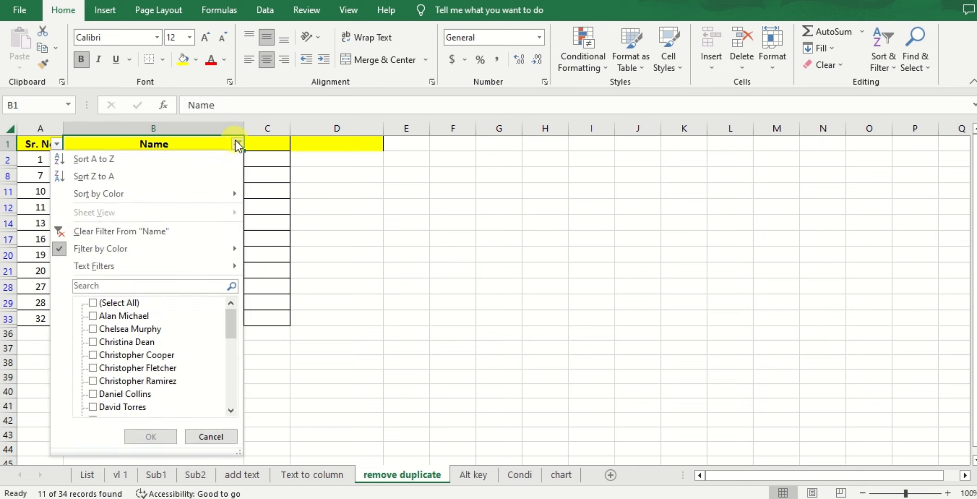
left_click(176, 156)
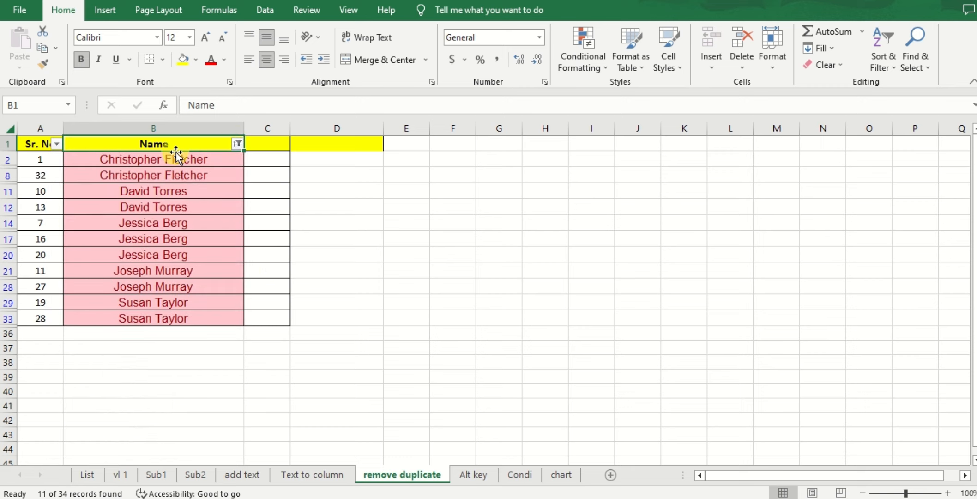
left_click(3, 174)
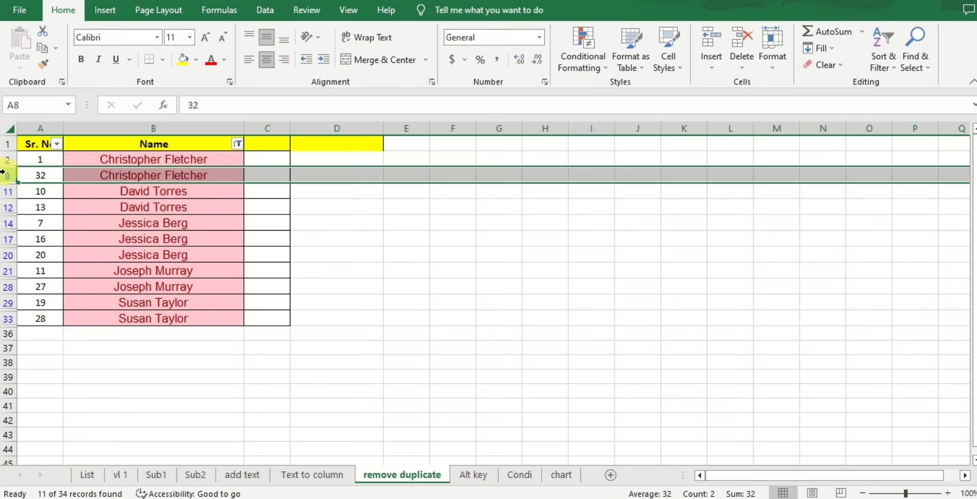
left_click(3, 205, "shift")
left_click(28, 175)
left_click(10, 178)
left_click(6, 206, "shift")
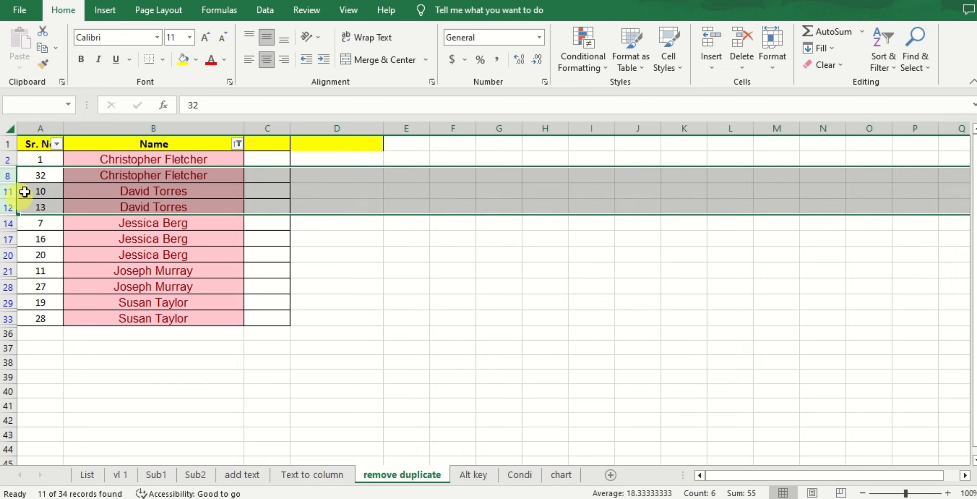
key("Down")
Step: Delete row 8, the repeated name entry with Sr. No 32
left_click(6, 176)
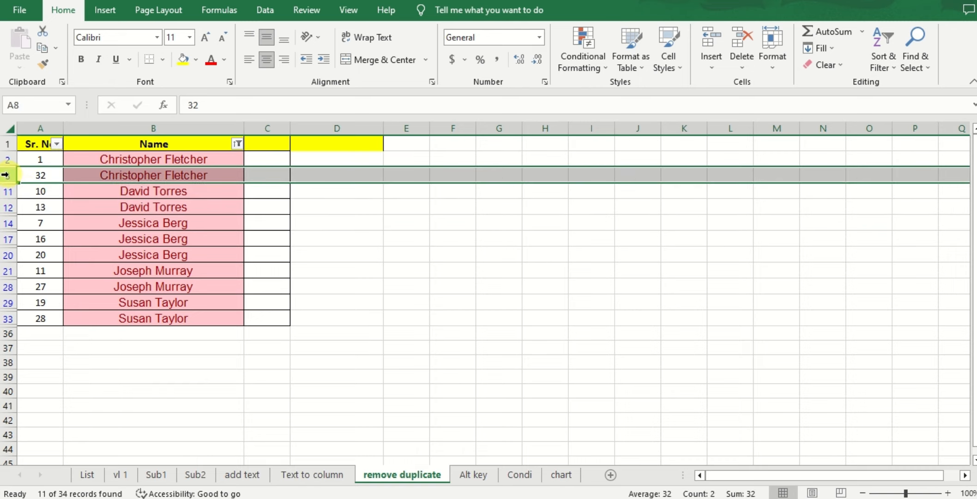
right_click(6, 174)
left_click(48, 318)
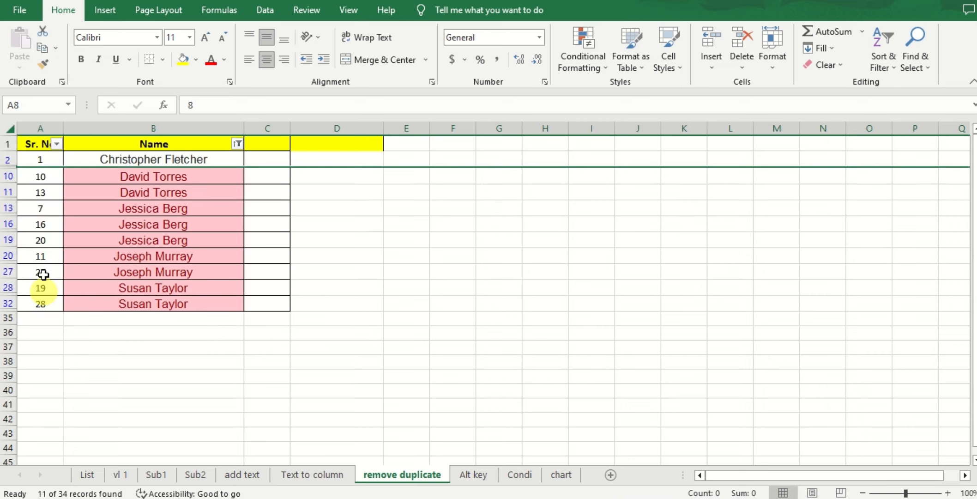
Step: Delete row 11, the repeated entry with Sr. No 13, and the two repeated rows with Sr. No 16 and 20
left_click(7, 191)
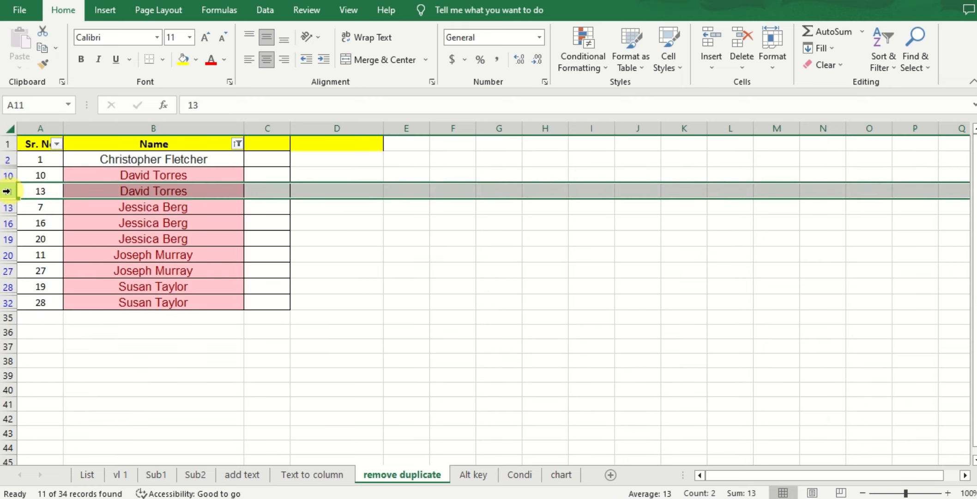
right_click(6, 191)
left_click(69, 335)
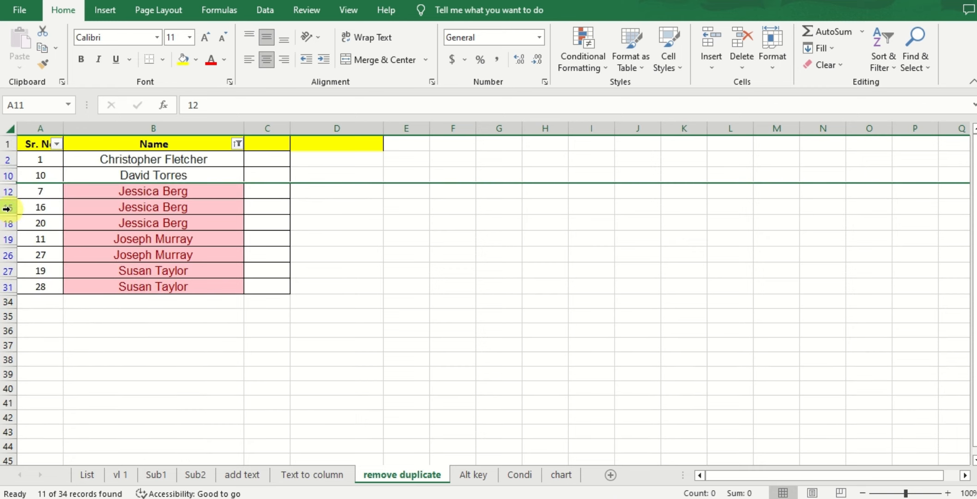
mouse_move(4, 207)
left_mouse_down()
mouse_move(6, 220)
mouse_move(6, 207)
left_mouse_up()
left_click(4, 222, "ctrl")
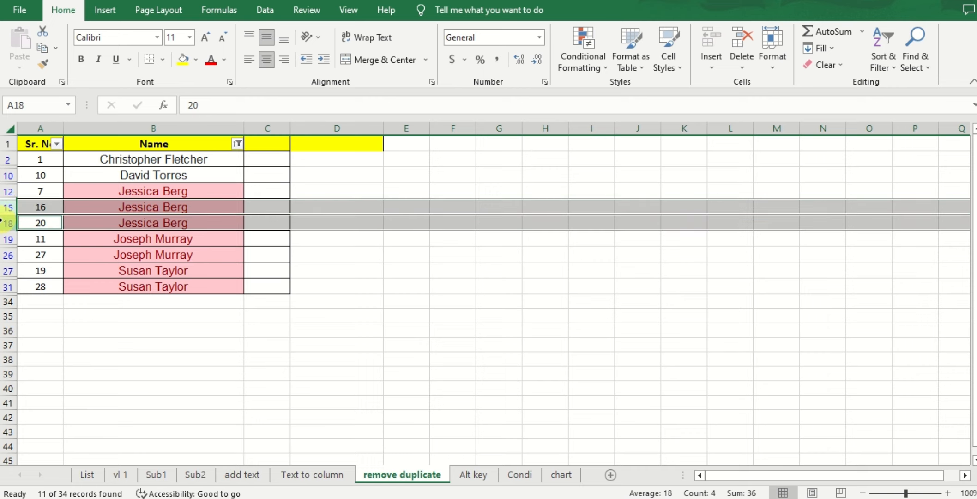
right_click(4, 223)
left_click(61, 363)
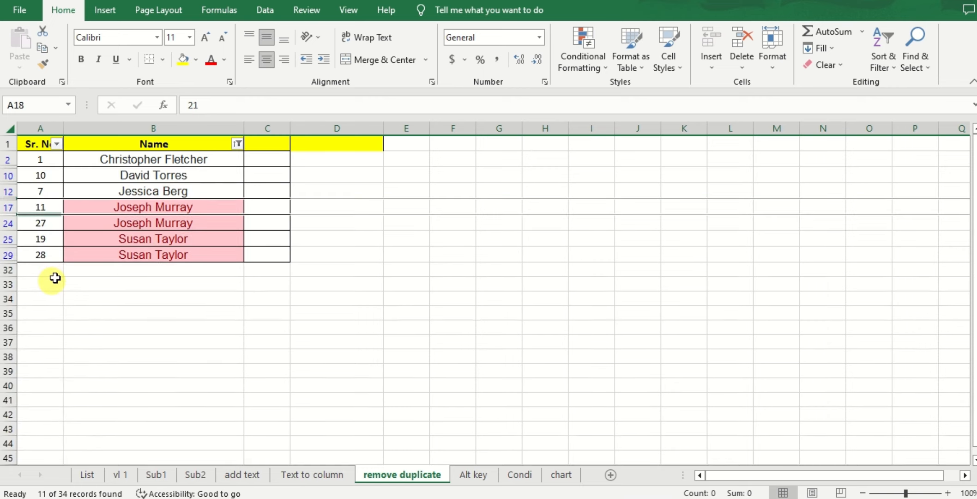
Step: Delete rows 24 and 29 together, the repeated name entries with Sr. No 27 and 28
left_click(7, 224)
left_click(7, 255, "ctrl")
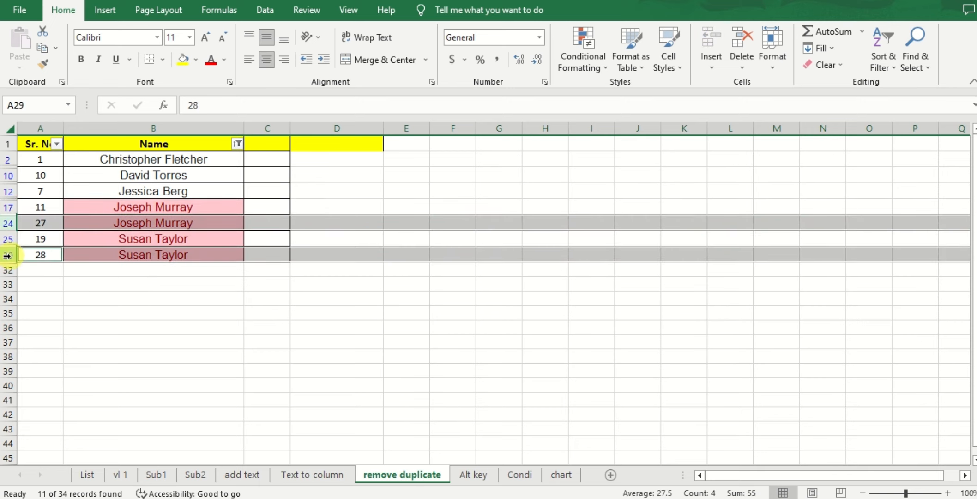
right_click(7, 255)
left_click(46, 397)
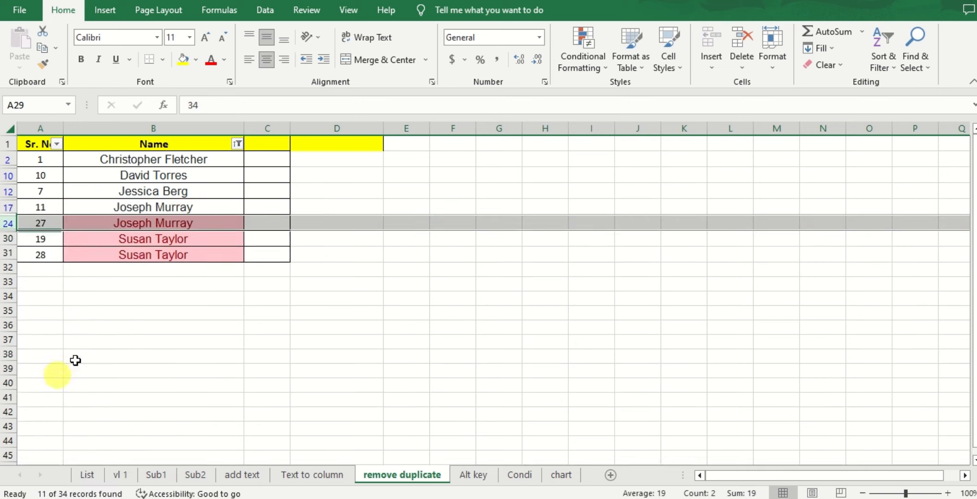
left_click(172, 294)
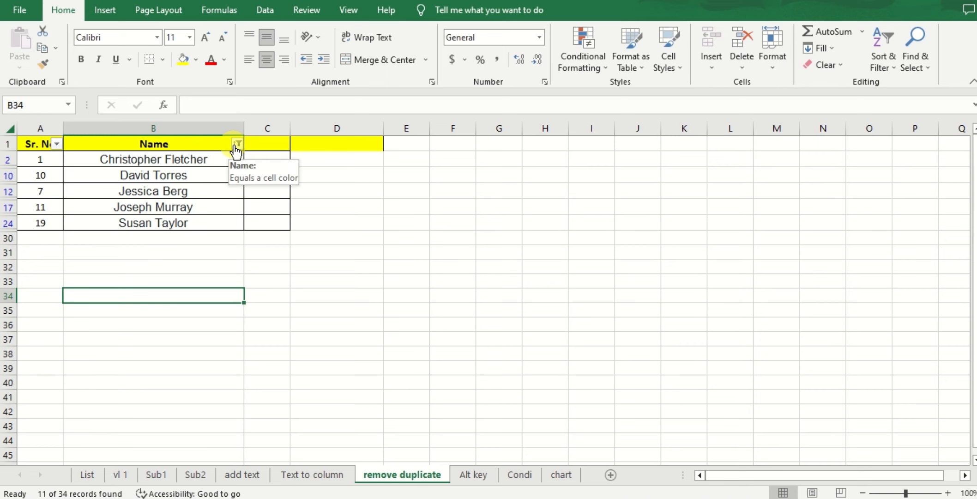
Step: Select all values in the Name column filter so that every row is shown again
left_click(237, 144)
left_click(94, 303)
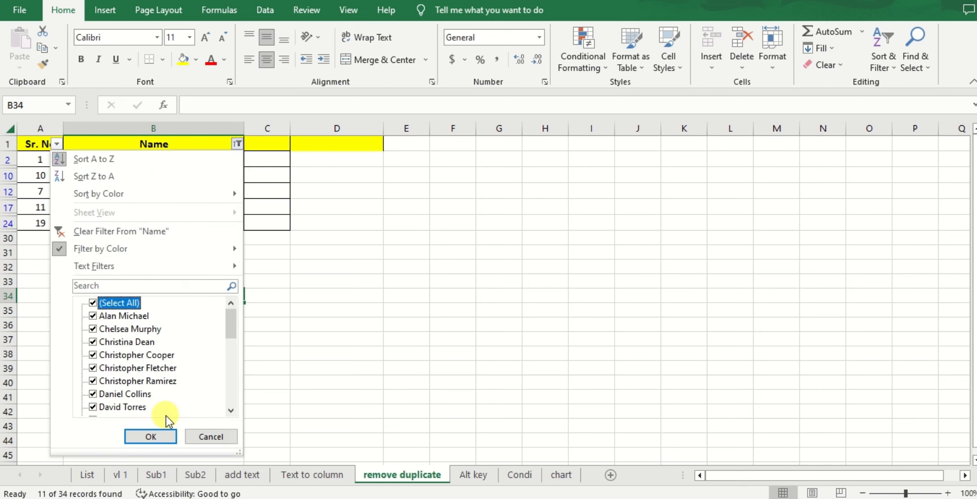
left_click(151, 436)
left_click(405, 235)
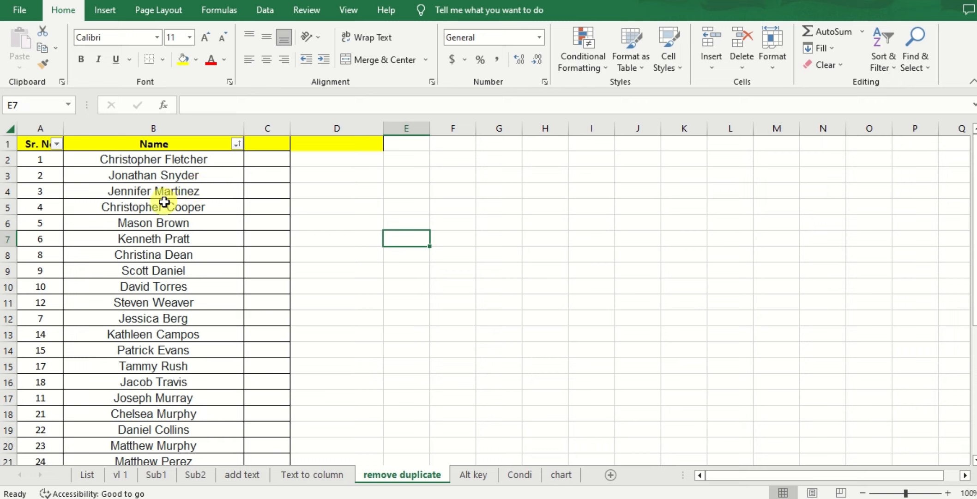
Step: Clear the conditional formatting rules from the entire remove duplicate sheet
left_click(157, 128)
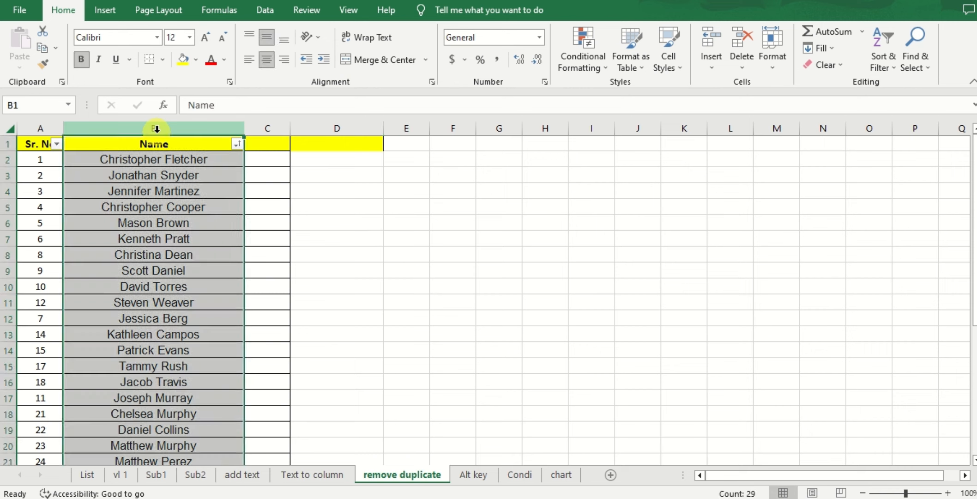
left_click(586, 41)
mouse_move(598, 91)
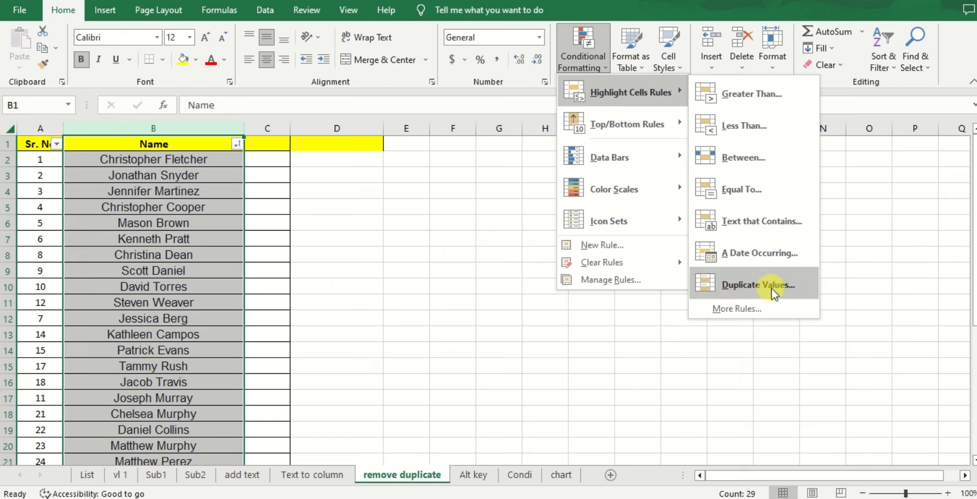
mouse_move(643, 262)
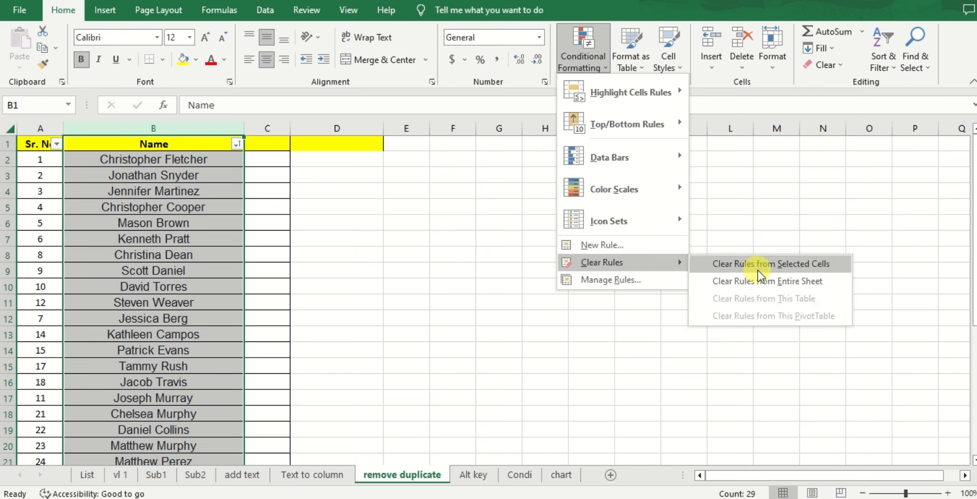
left_click(756, 282)
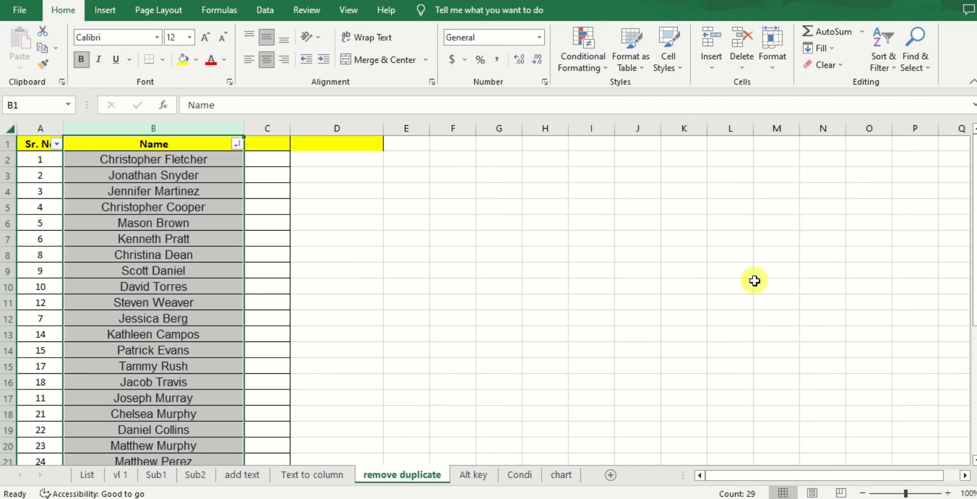
left_click(429, 365)
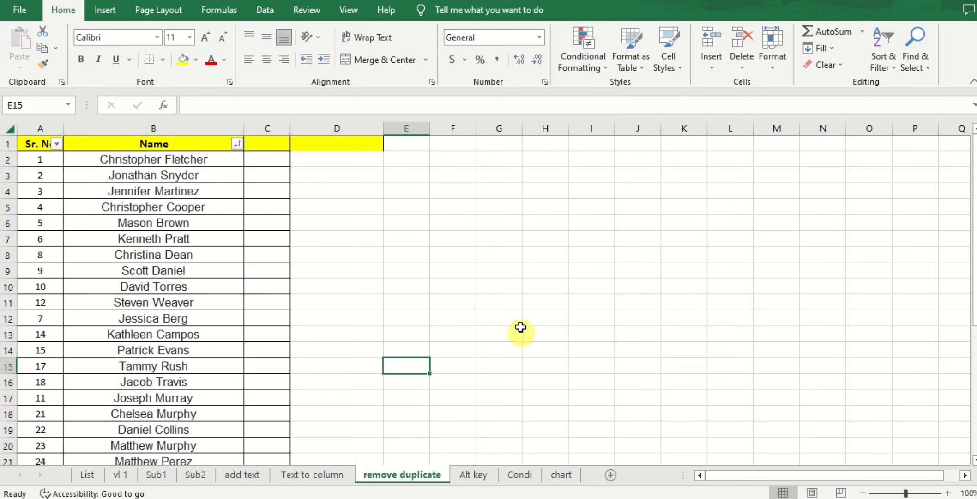
Step: On the Alt key sheet, AutoSum the marks C2:H2 into I2 and C3:H3 into I3
left_click(480, 477)
left_click(693, 305)
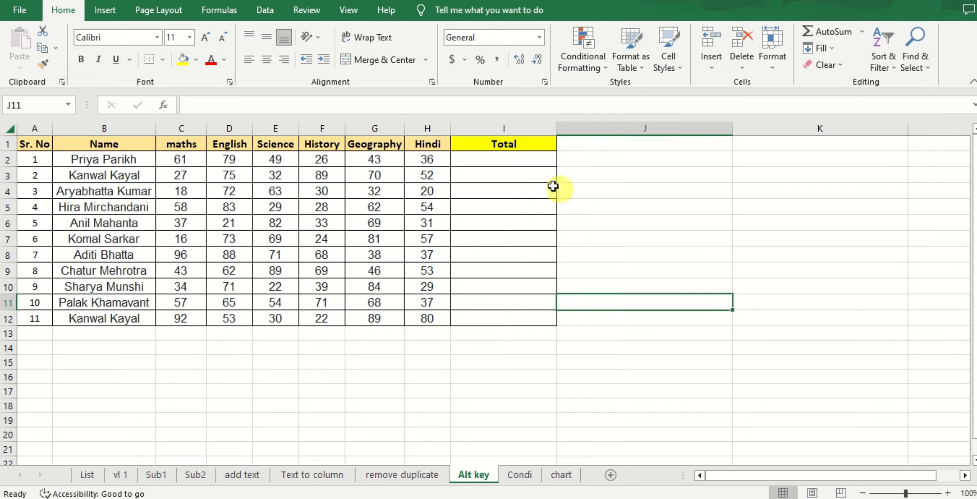
left_click(510, 156)
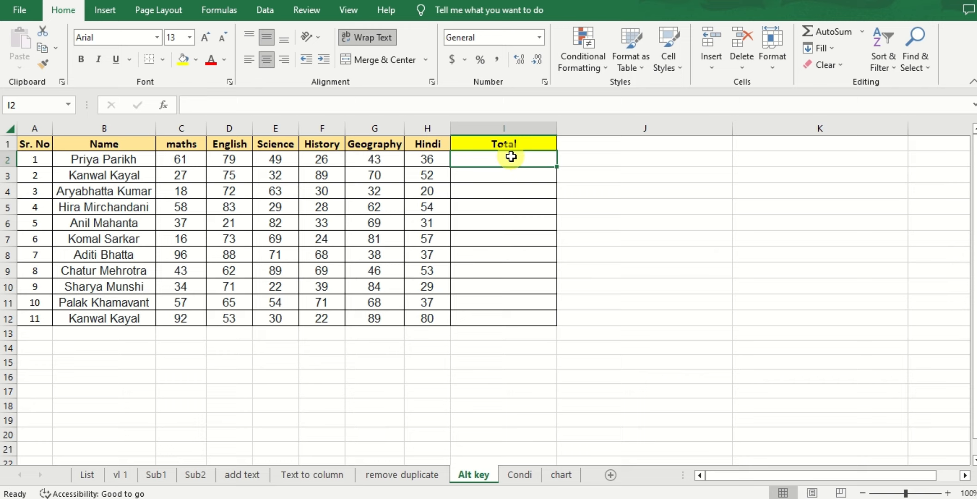
key("alt+equal")
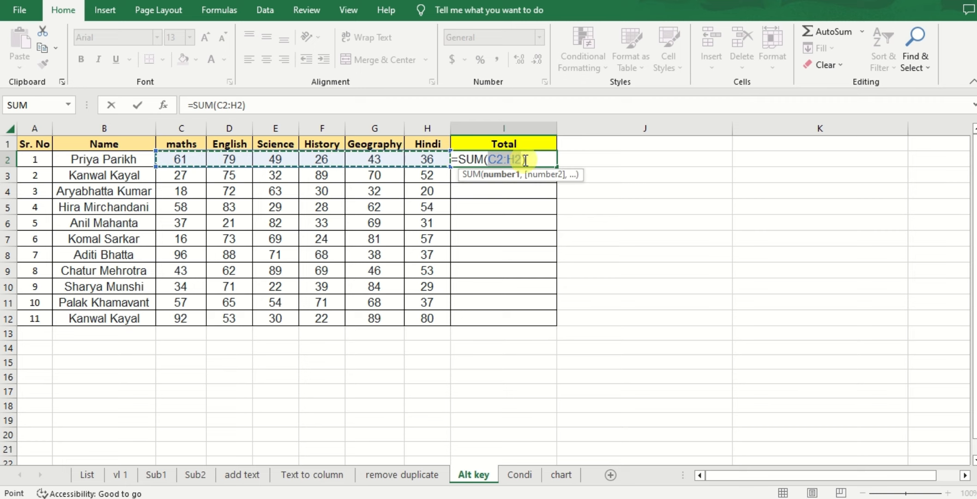
key("Return")
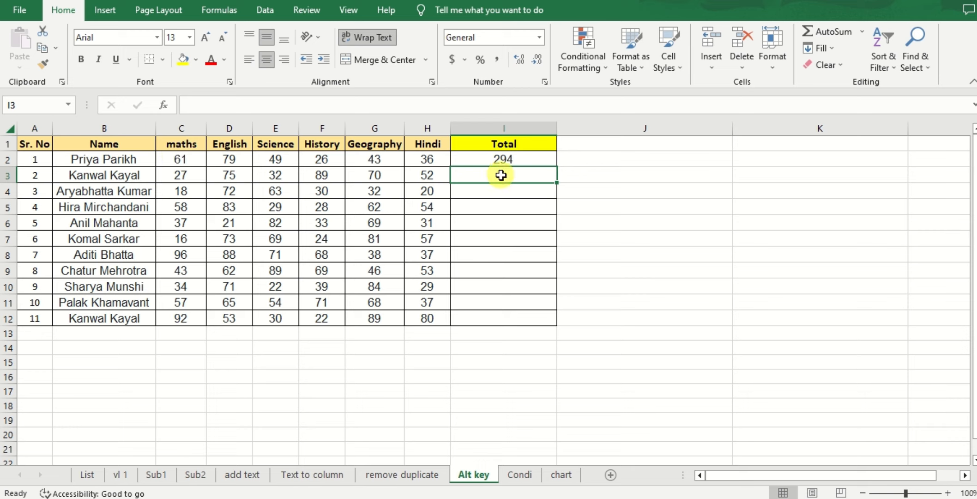
key("alt+equal")
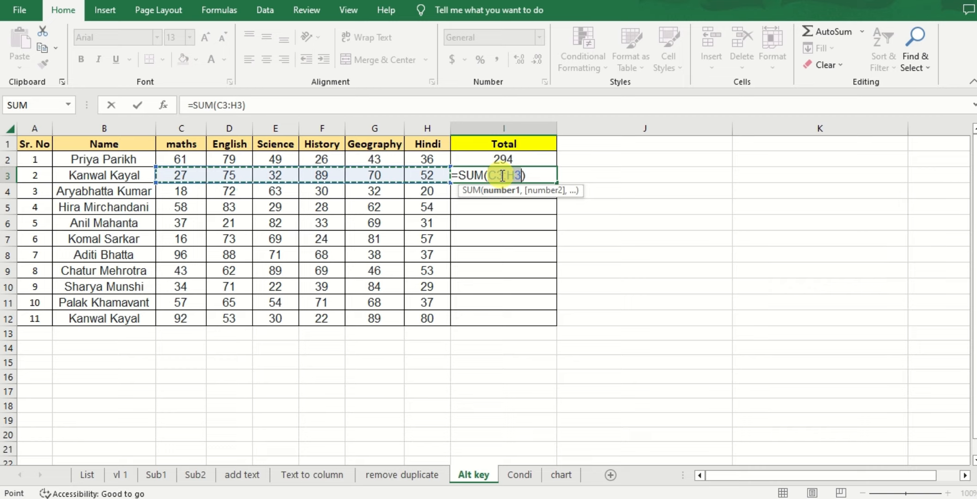
key("Return")
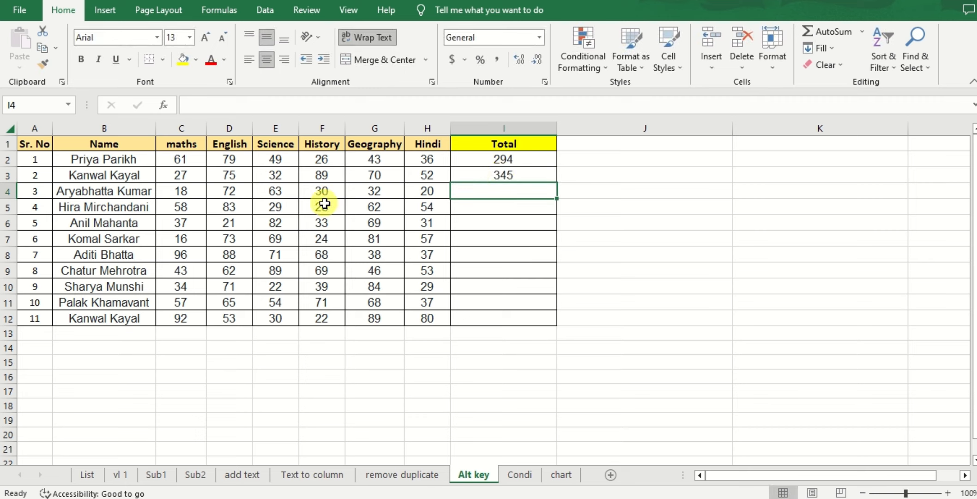
Step: AutoSum the selected range C4:I4 into the Total column and fill the formula down from I4 to I12
left_click(186, 192)
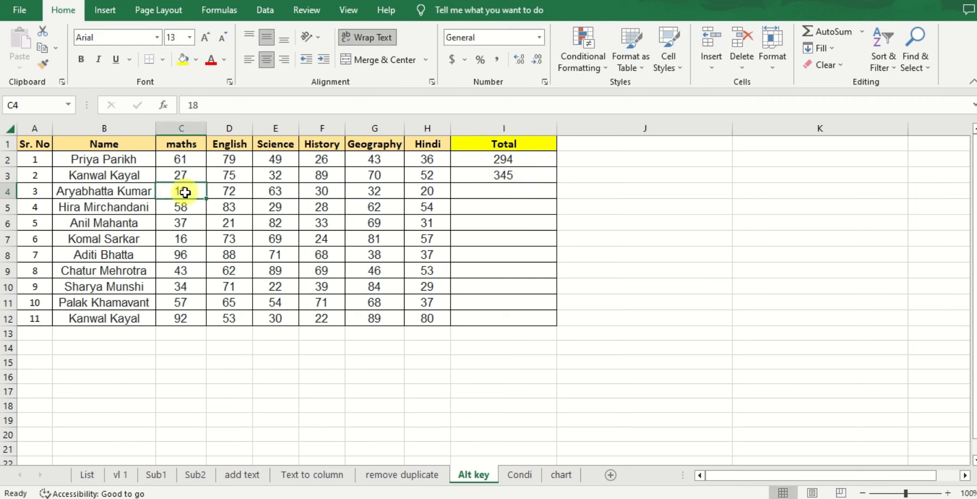
left_click_drag(185, 192, 468, 195)
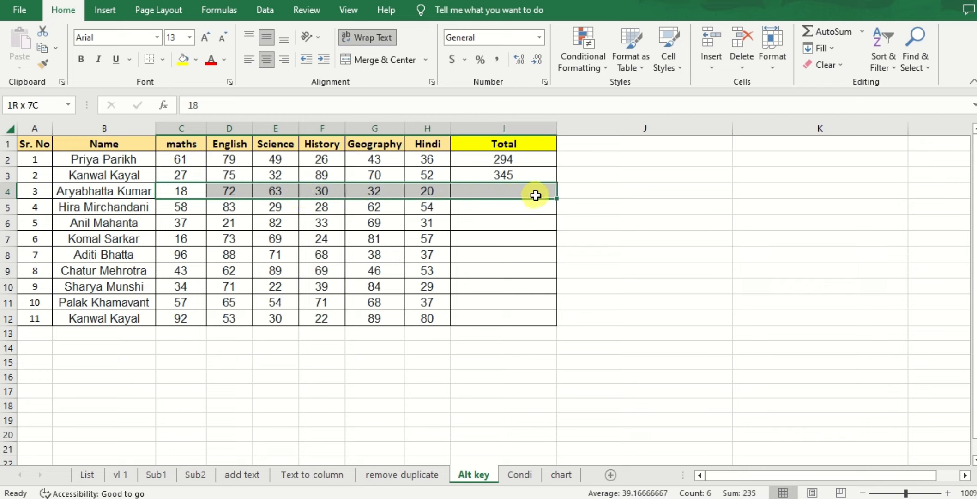
left_click_drag(535, 195, 536, 195)
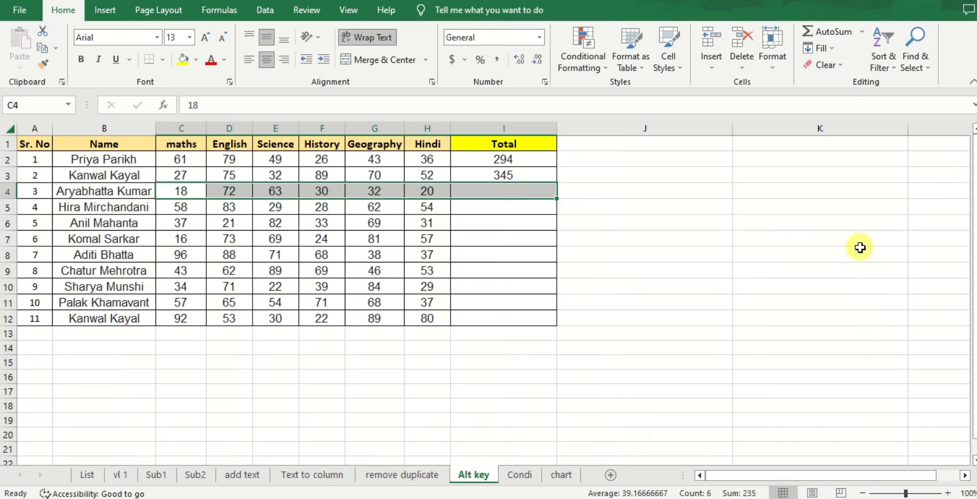
key("alt+equal")
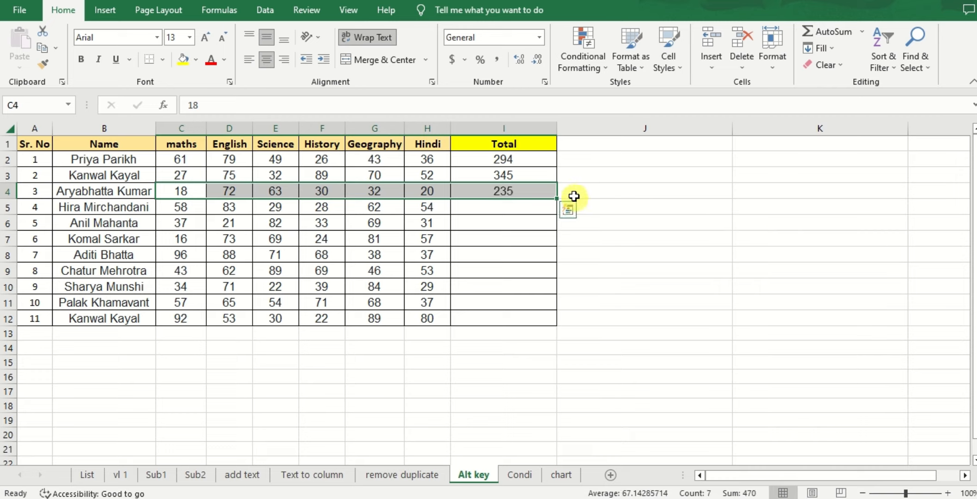
left_click(549, 191)
double_click(554, 201)
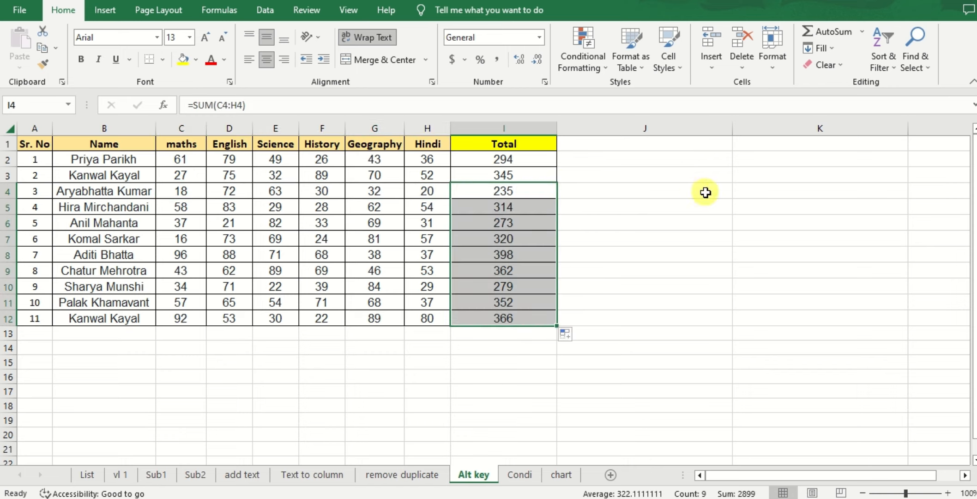
left_click(645, 284)
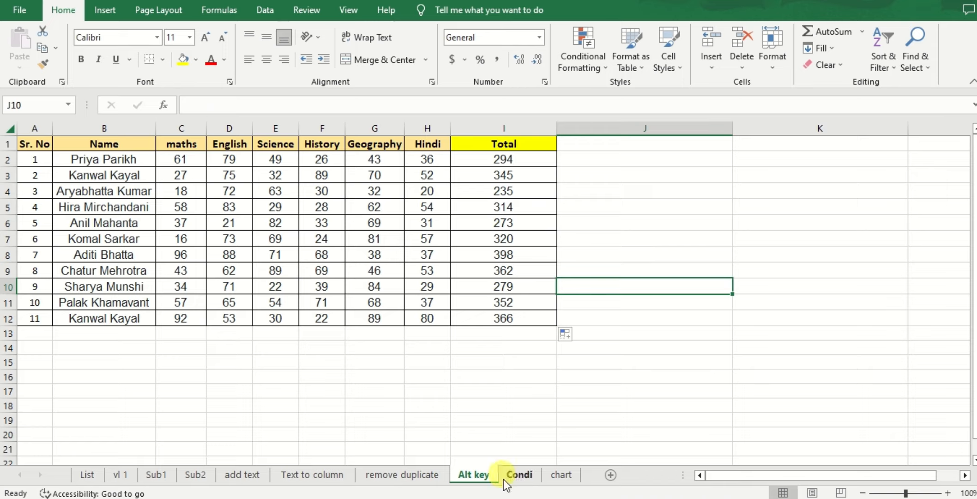
Step: On the Condi sheet, AutoSum C2:H2 into I2 and fill the Total formula down to I12
left_click(517, 476)
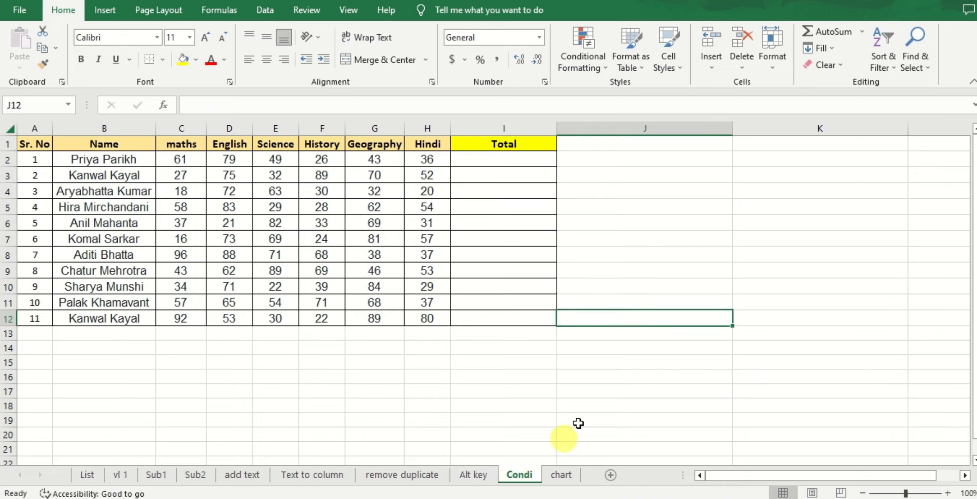
left_click(757, 191)
left_click(489, 156)
key("alt+equal")
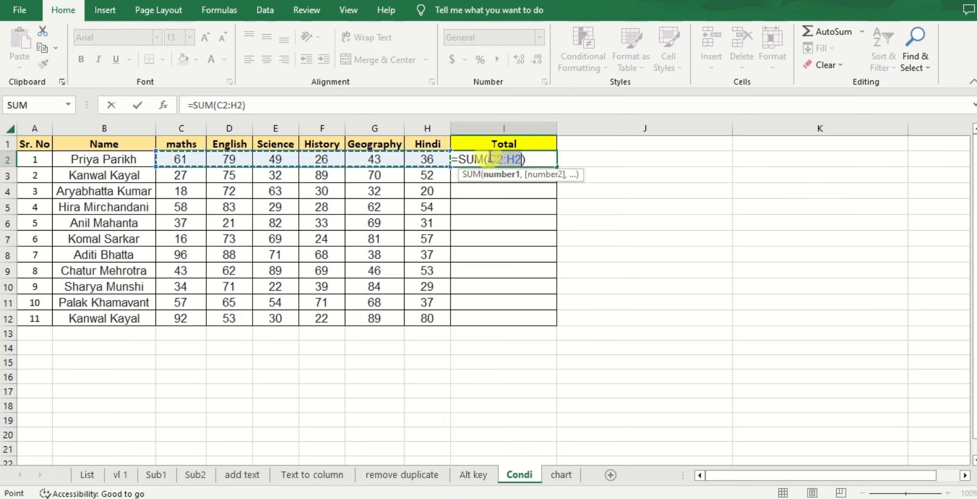
key("Return")
left_click(513, 160)
double_click(555, 169)
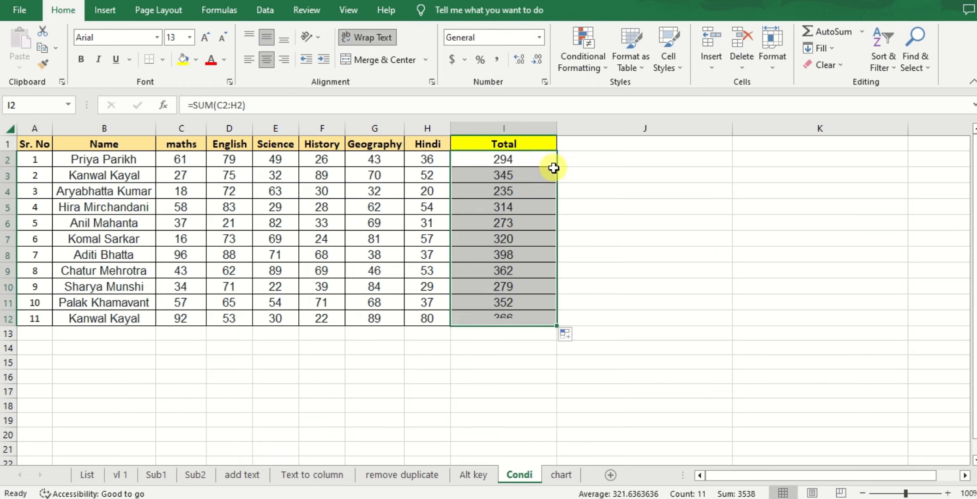
left_click(709, 233)
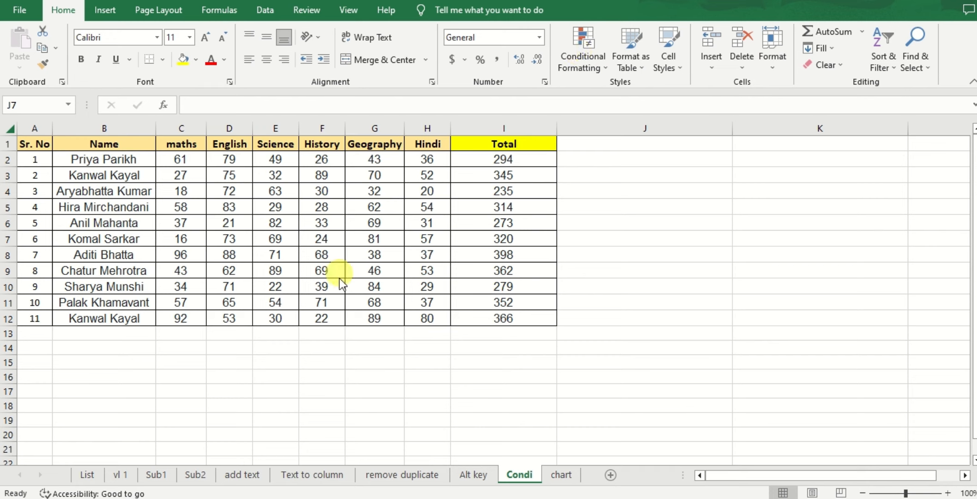
Step: Highlight marks less than 35 in C2:H12 using conditional formatting with Light Red Fill with Dark Red Text
left_click_drag(187, 158, 442, 323)
left_click(593, 55)
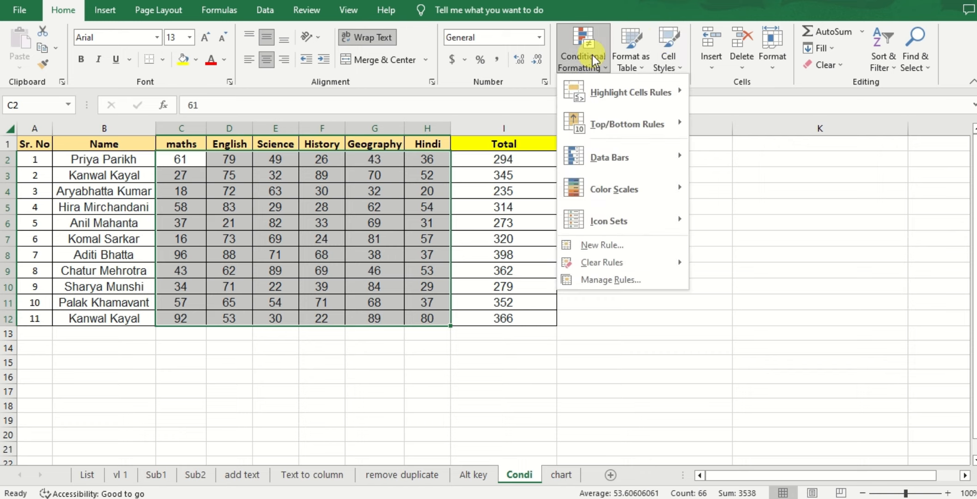
mouse_move(594, 97)
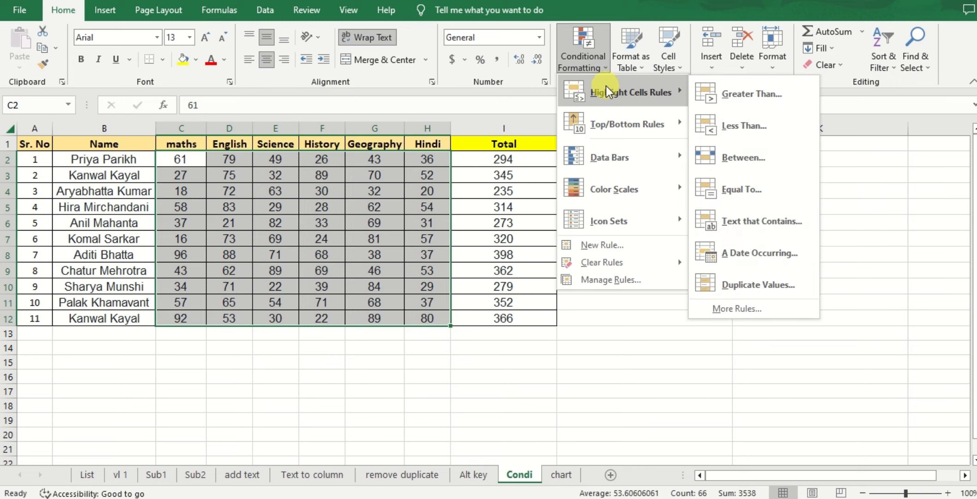
left_click(756, 132)
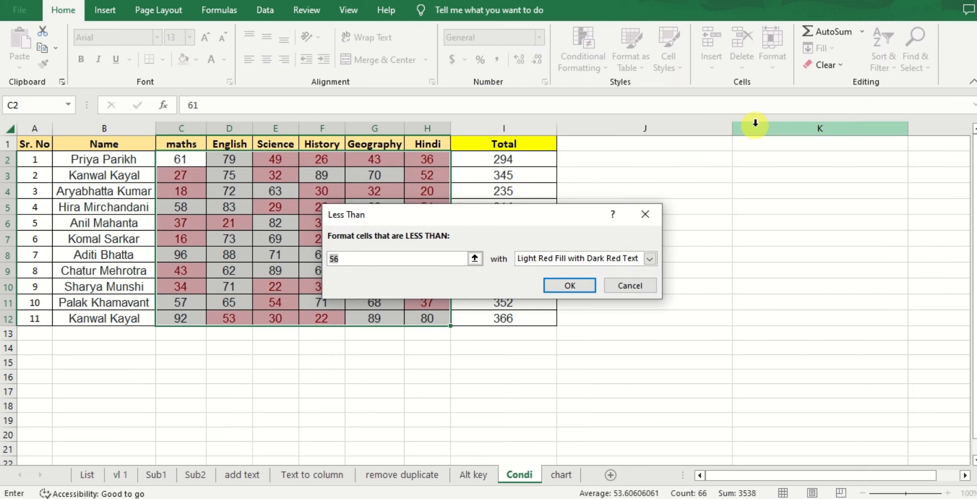
type("35")
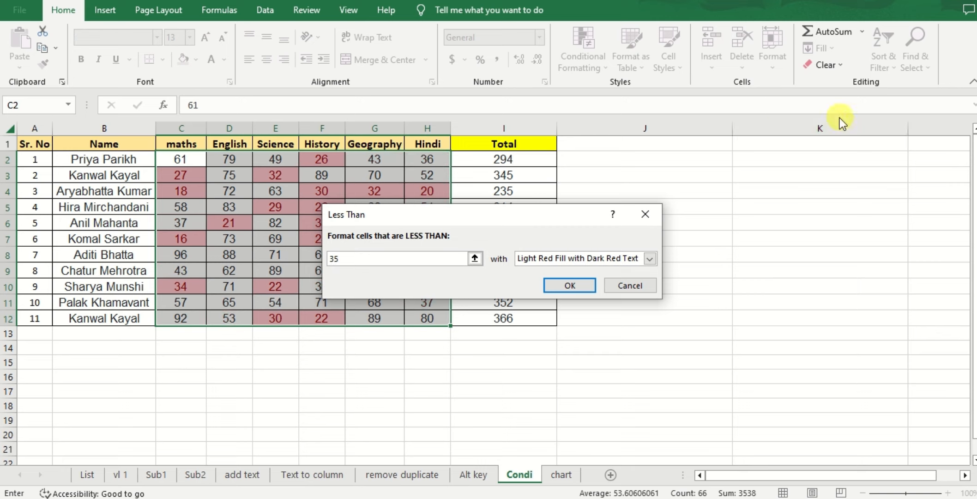
left_click(568, 286)
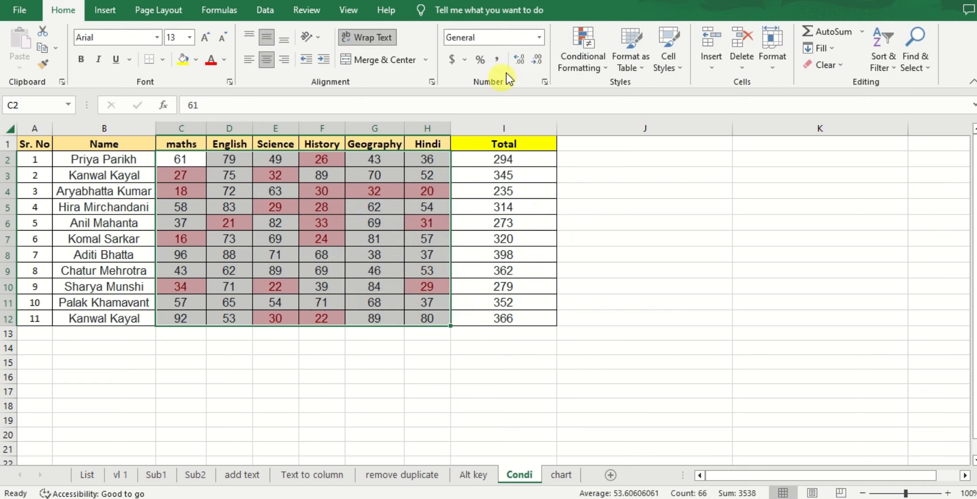
Step: Highlight marks greater than 34 in C2:H12 using conditional formatting with Green Fill with Dark Green Text
left_click(589, 59)
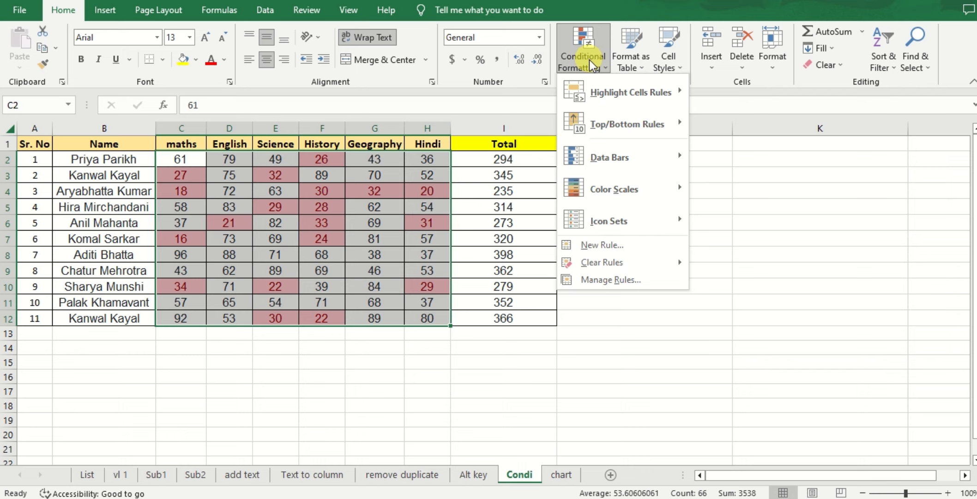
mouse_move(595, 87)
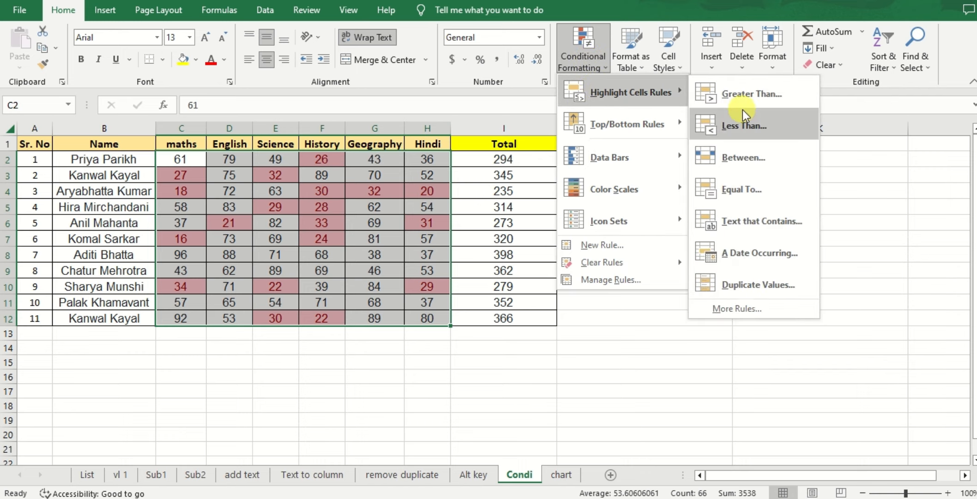
left_click(746, 97)
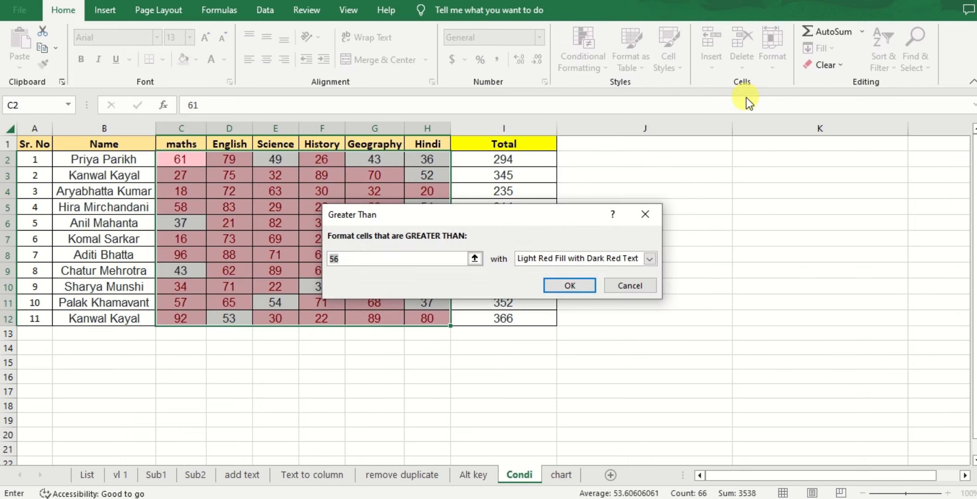
type("34")
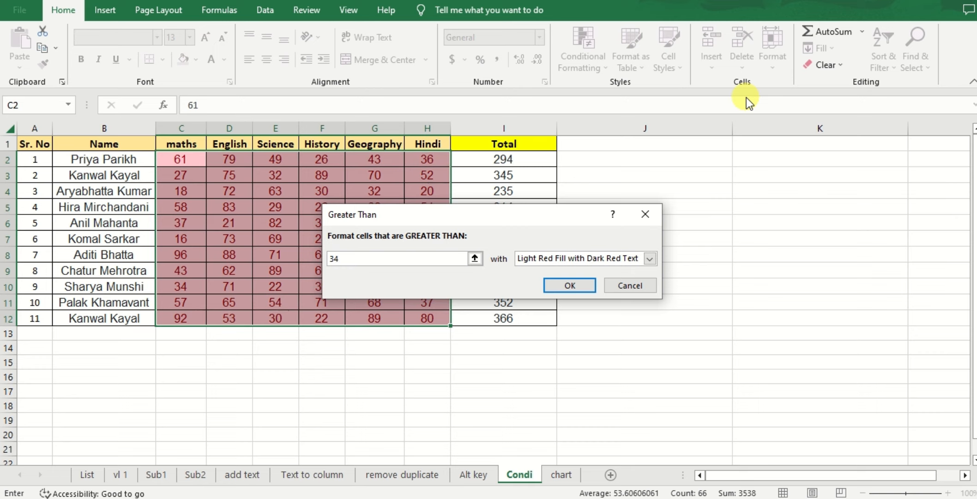
left_click(565, 257)
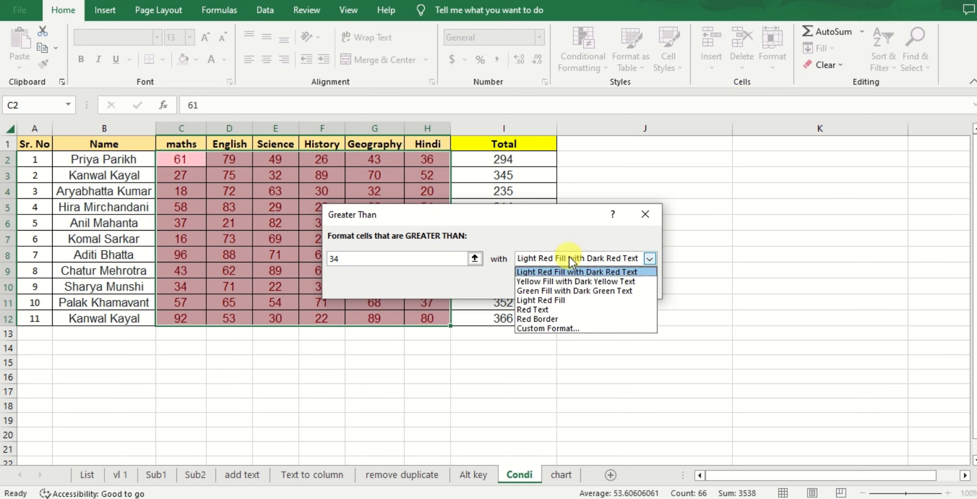
left_click(557, 291)
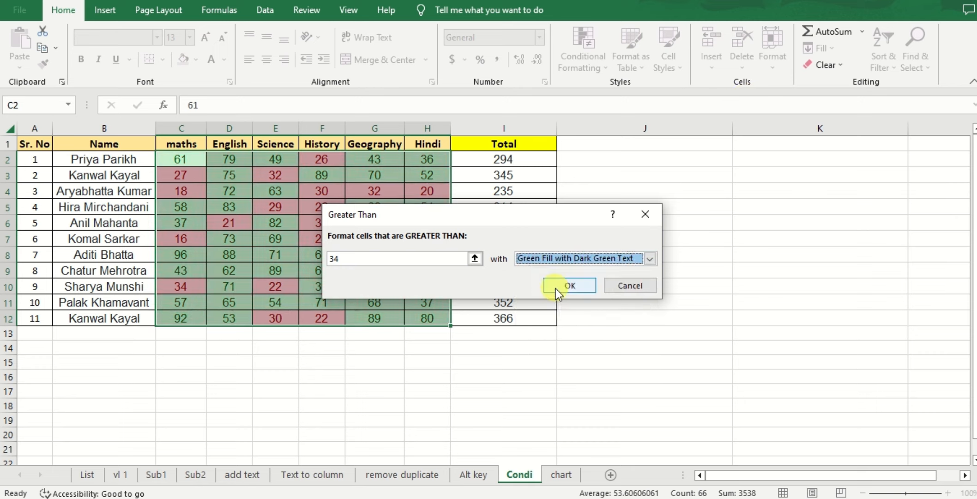
left_click(555, 288)
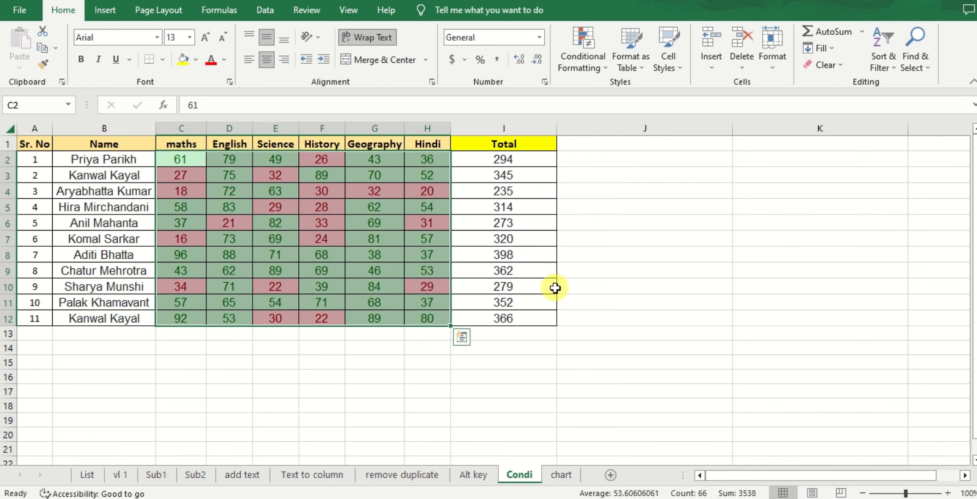
left_click(691, 220)
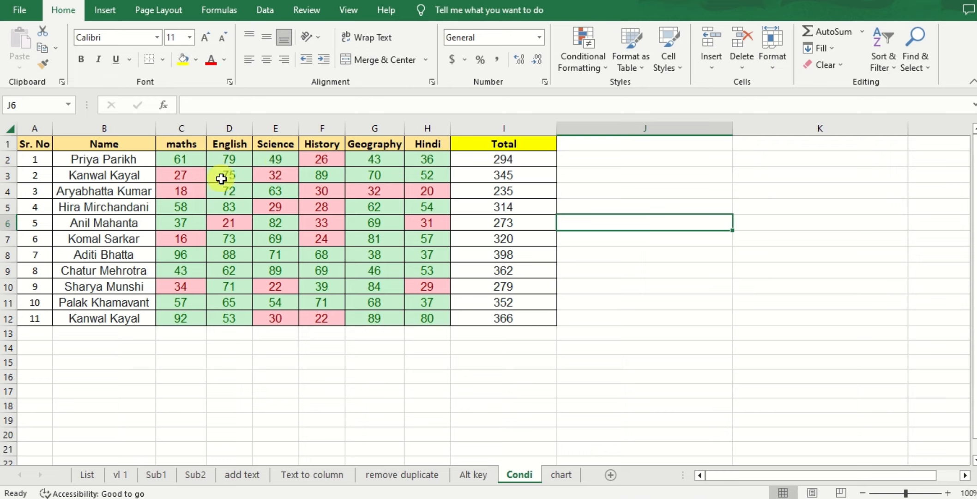
left_click(322, 195)
left_click(332, 242)
left_click(340, 281)
left_click(399, 223)
left_click(384, 178)
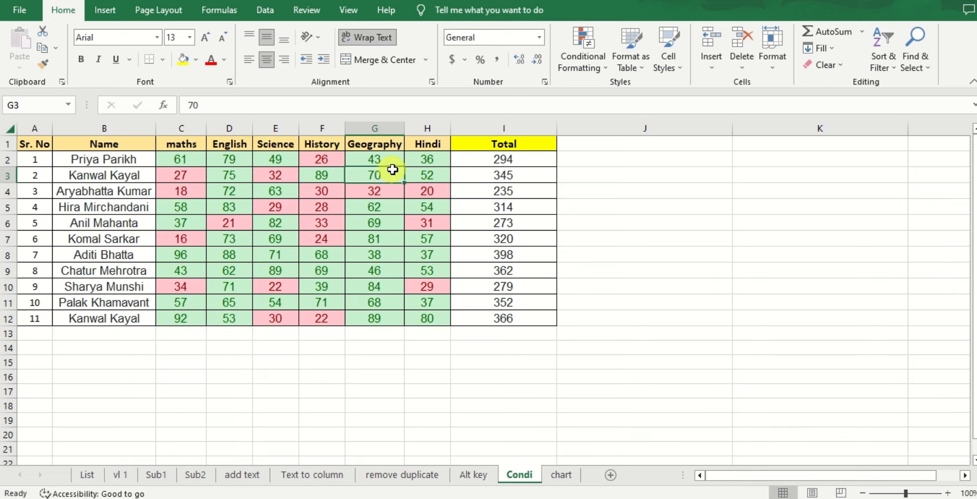
left_click(394, 196)
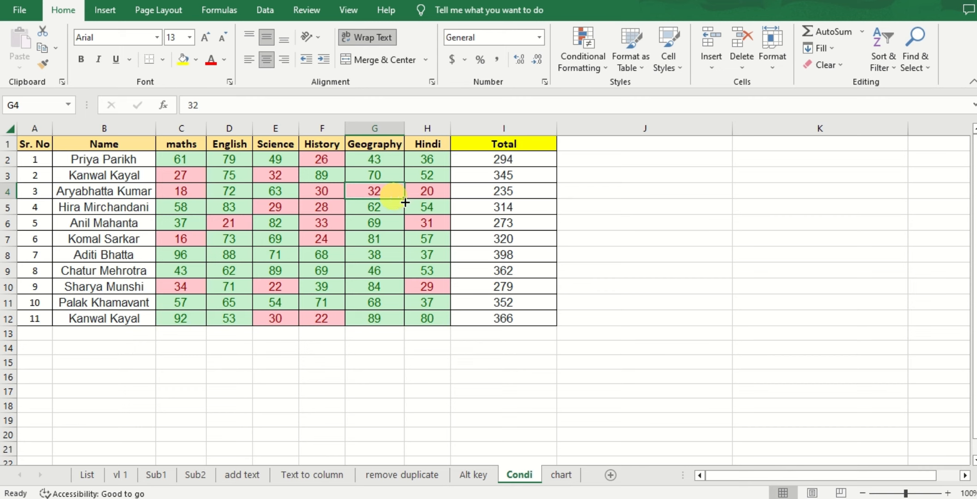
Step: On the chart sheet, enter a SUM formula over C2:H2 in Total cell I2
left_click(562, 474)
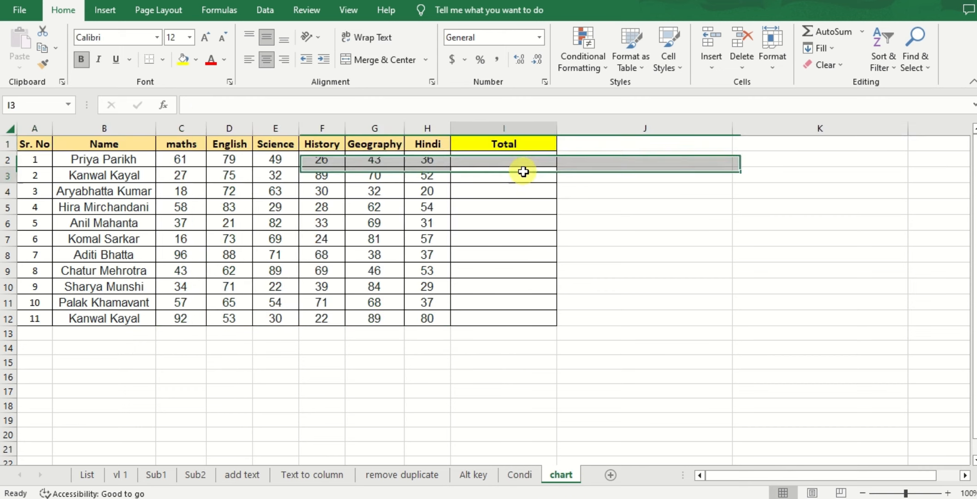
left_click(490, 148)
left_click(489, 158)
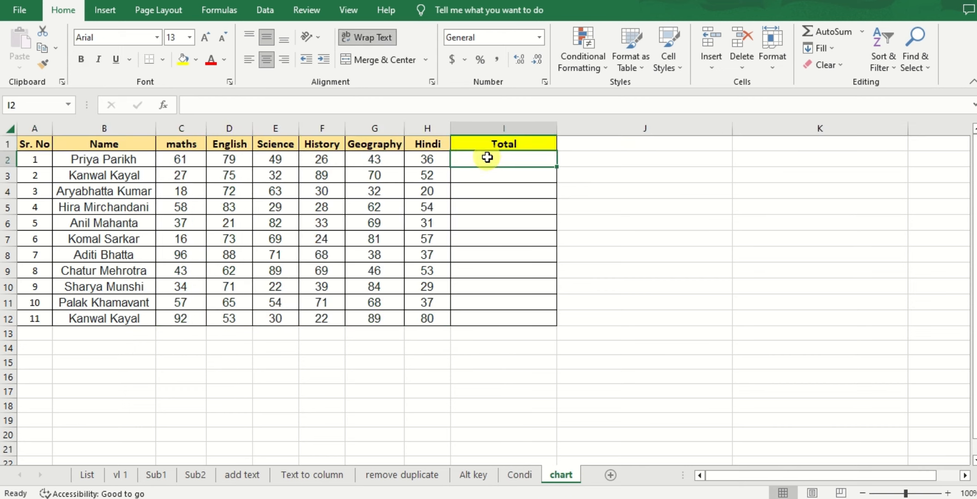
type("=")
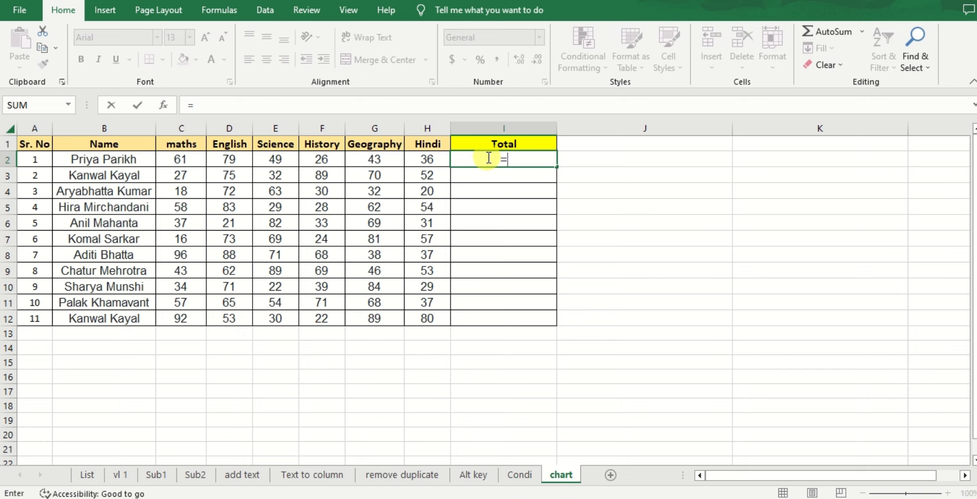
type("sum")
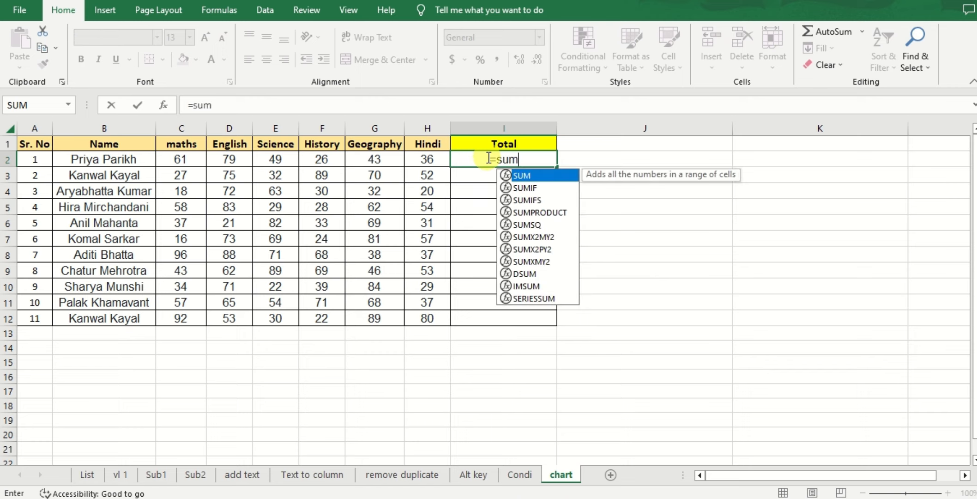
type("(")
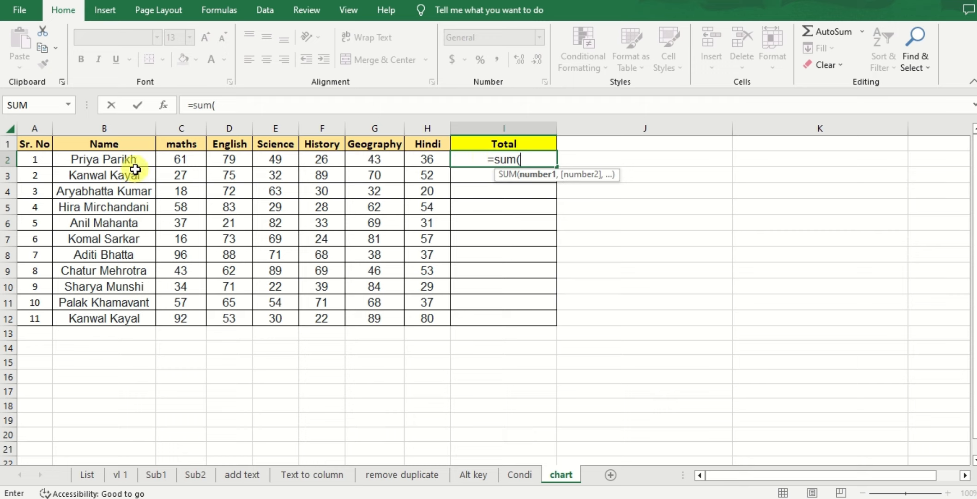
left_click_drag(176, 159, 421, 157)
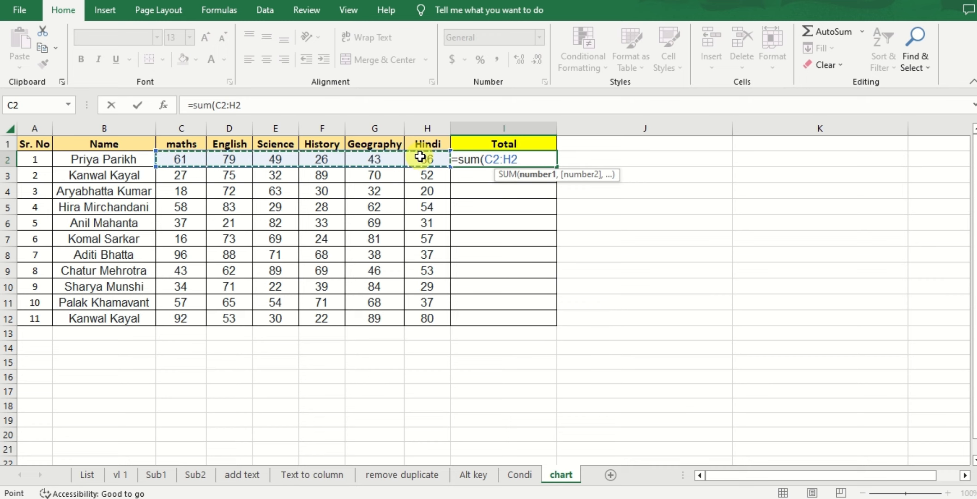
key("Return")
Step: Fill the Total formula from I2 down to I12
left_click(490, 158)
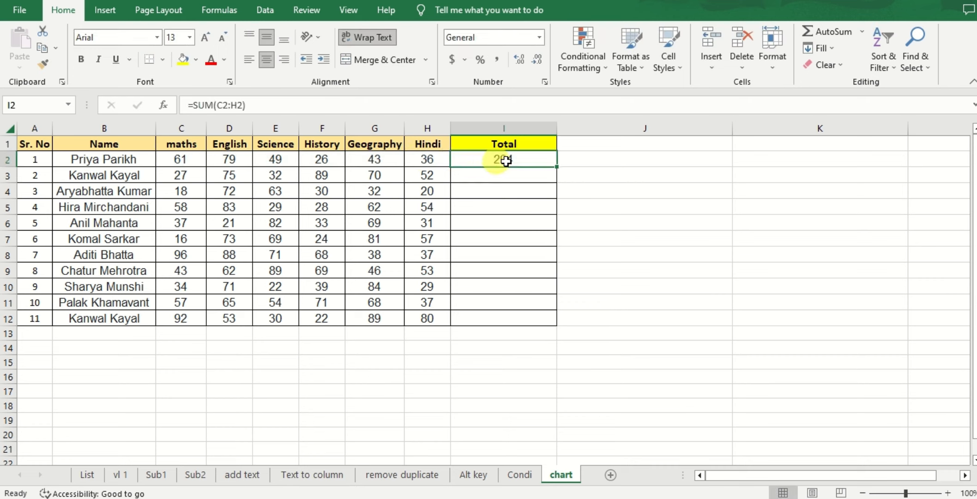
double_click(553, 170)
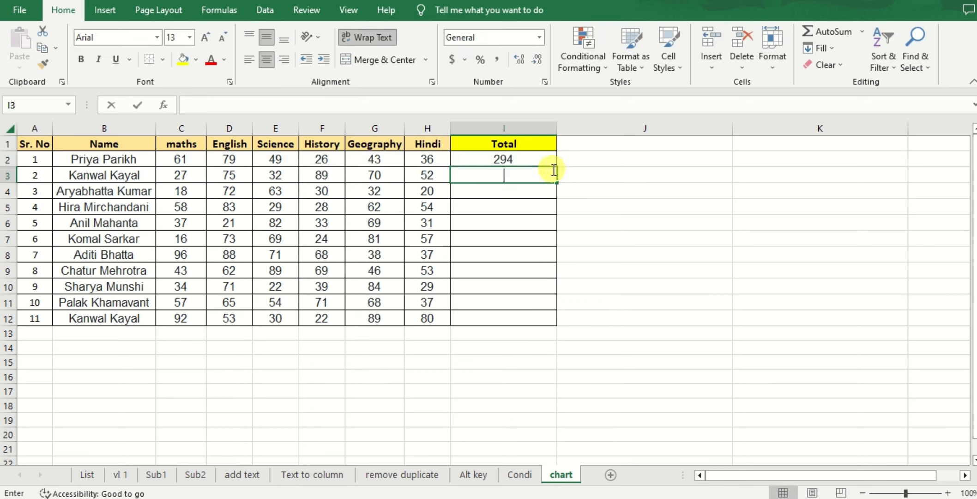
left_click(552, 162)
double_click(555, 168)
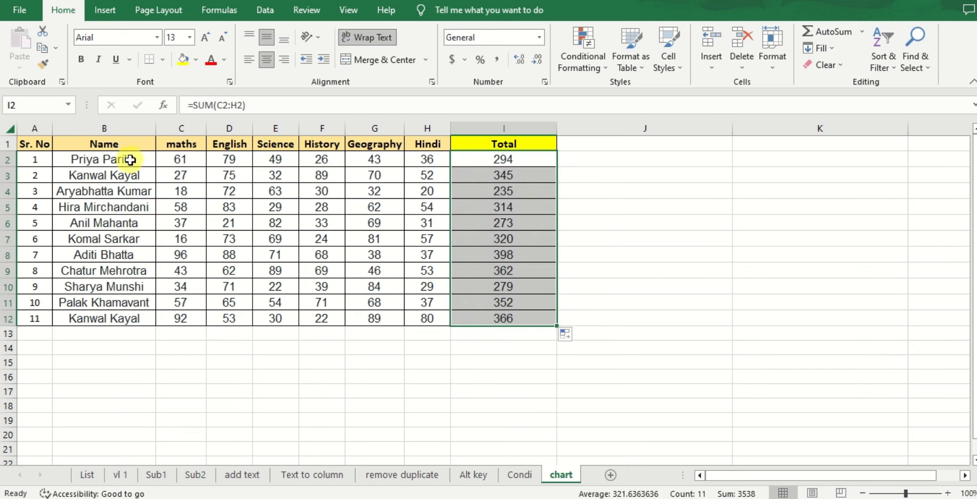
Step: Insert a 3-D clustered column chart of the first student's marks from B1:H2
left_click(124, 144)
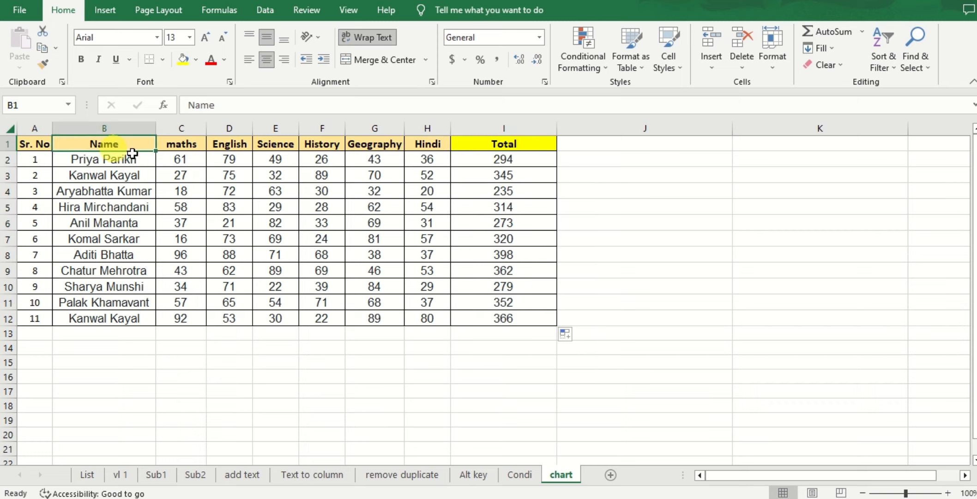
left_click_drag(132, 153, 436, 160)
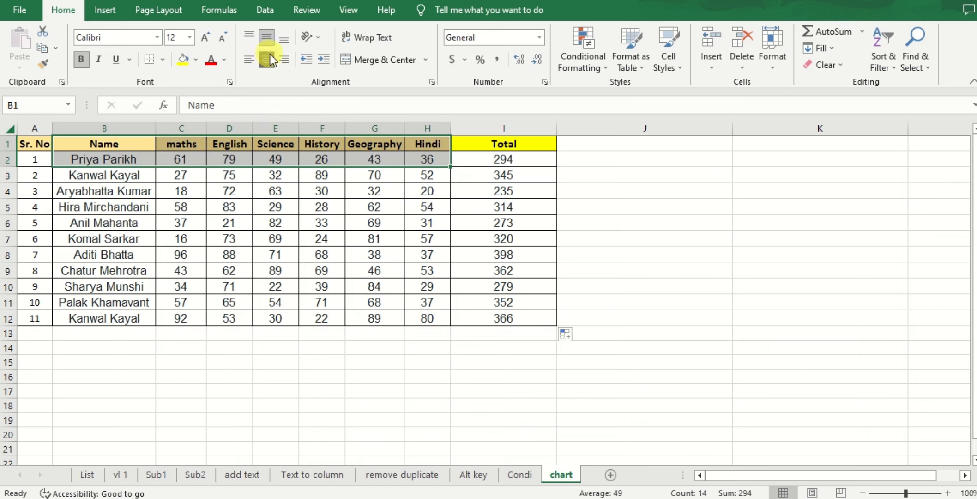
left_click(109, 143)
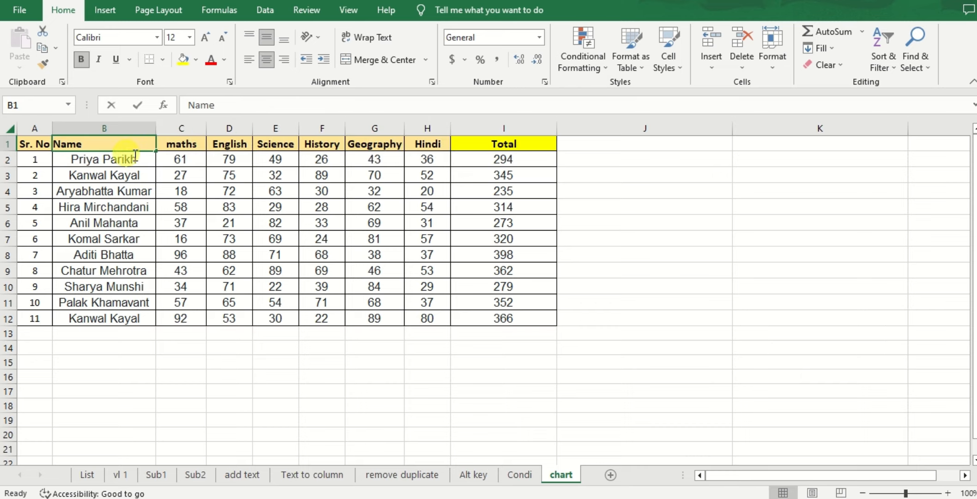
left_click(276, 158)
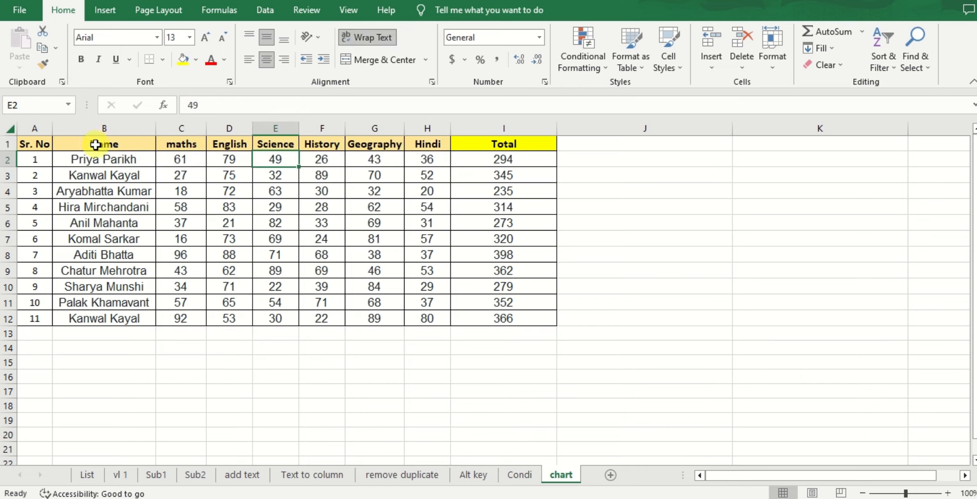
left_click_drag(105, 140, 402, 139)
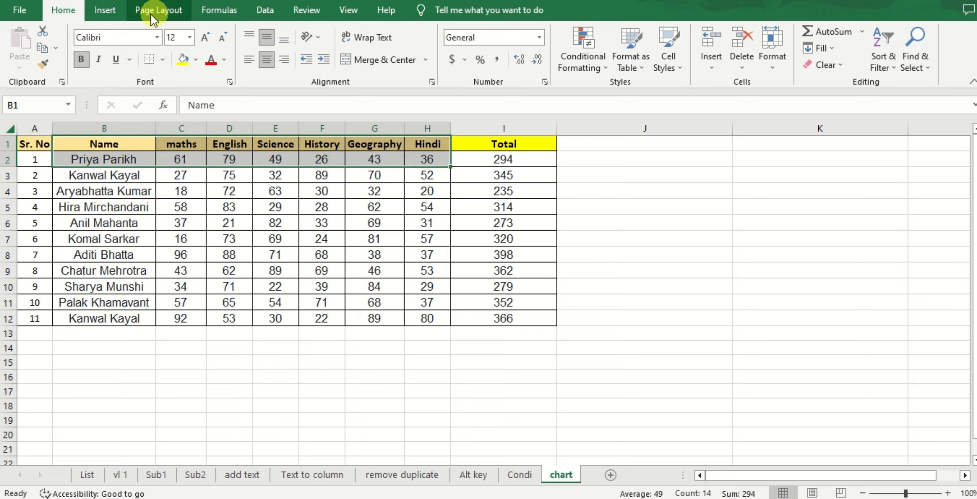
left_click(106, 9)
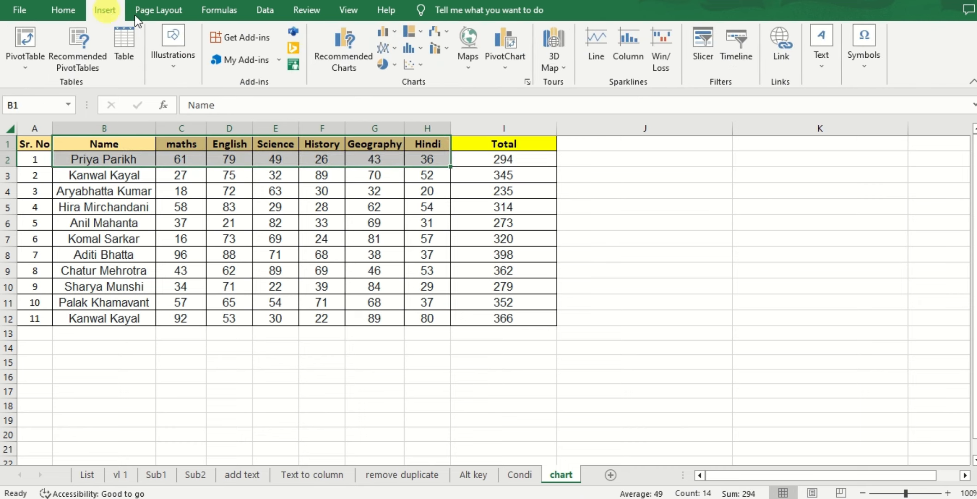
left_click(386, 31)
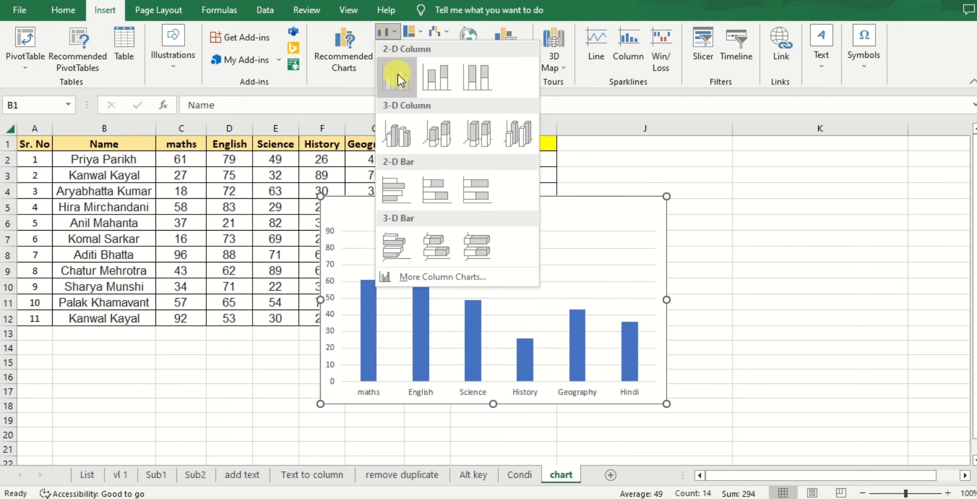
left_click(397, 133)
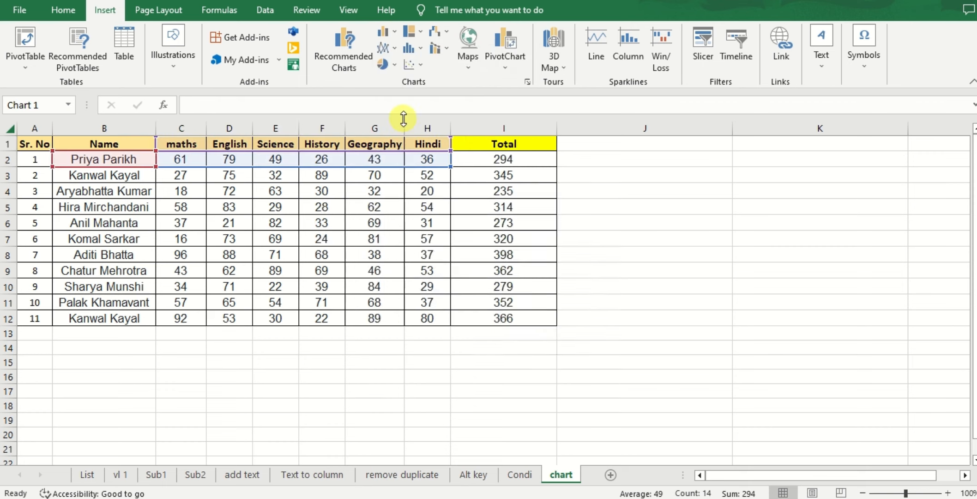
Step: Move the chart up to row 1 over columns G to J and apply the chart style with hatched columns
left_click_drag(600, 202, 656, 142)
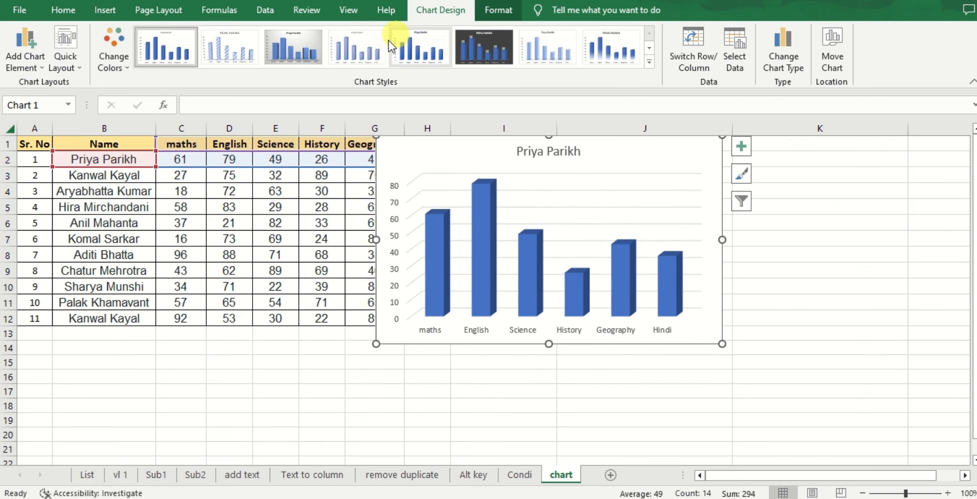
left_click(226, 39)
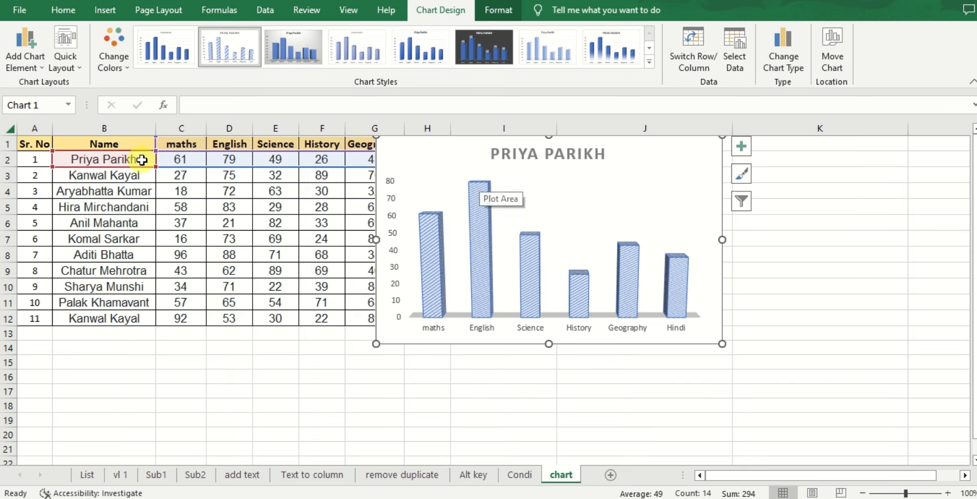
left_click(107, 158)
left_click(586, 180)
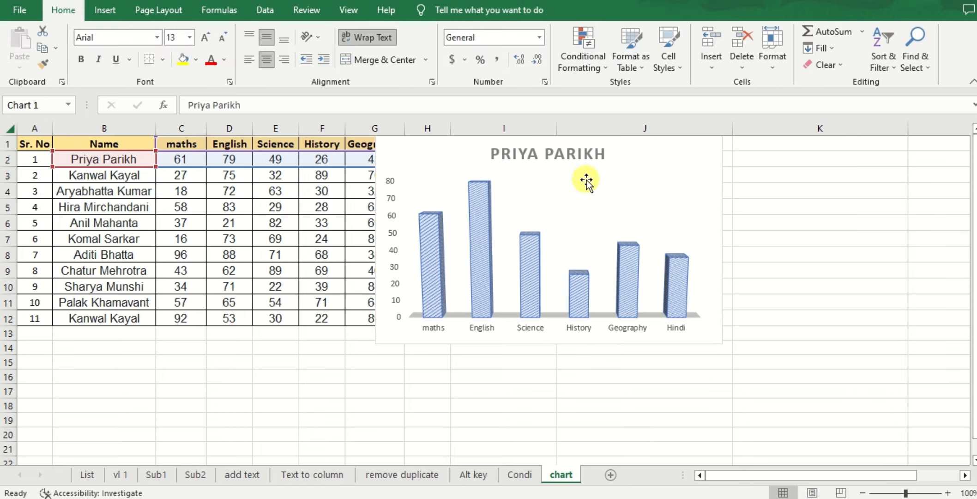
Step: Replace the 3-D chart with a 2-D clustered column chart comparing the first two students' marks from B1:H3
left_click(662, 151)
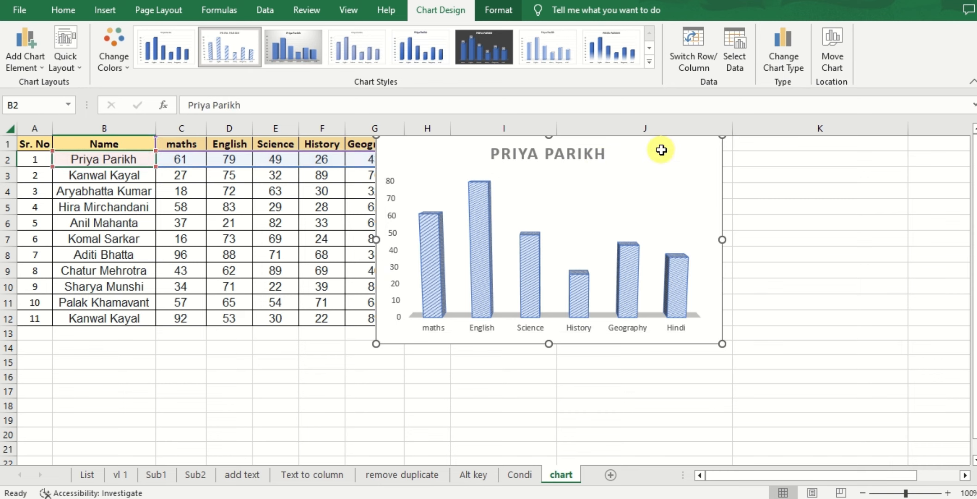
key("Delete")
left_click_drag(103, 159, 419, 192)
left_click_drag(124, 141, 447, 181)
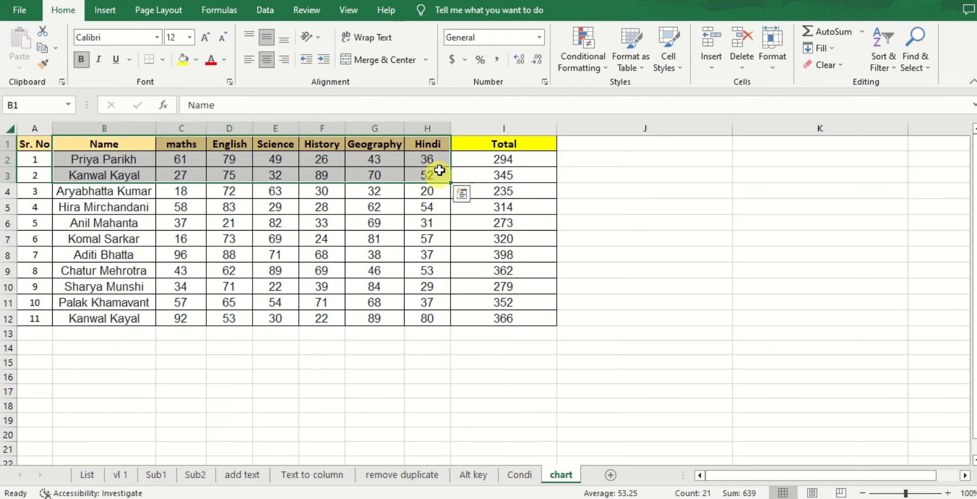
left_click(105, 14)
left_click(390, 31)
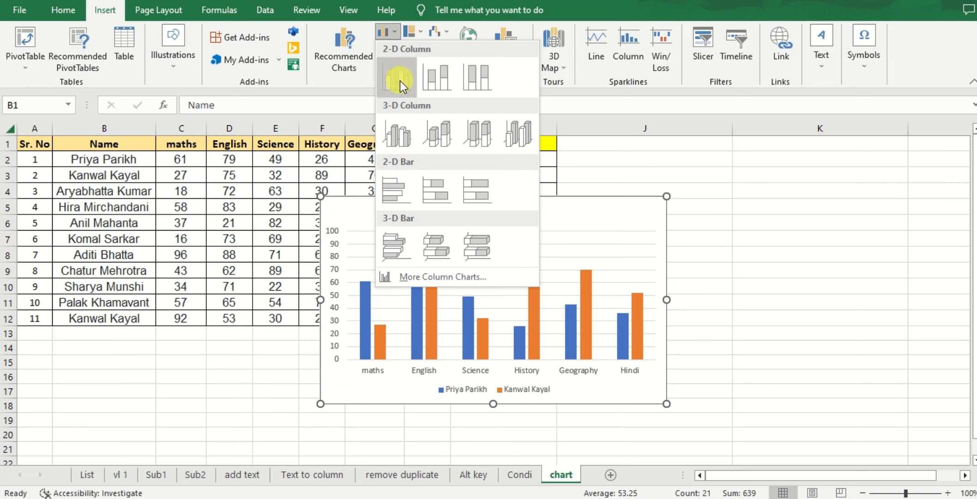
left_click(400, 81)
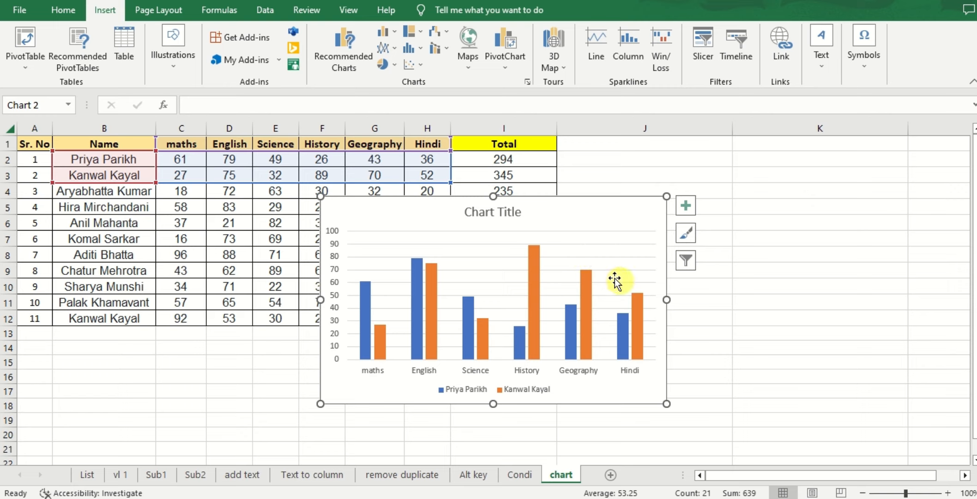
left_click(626, 214)
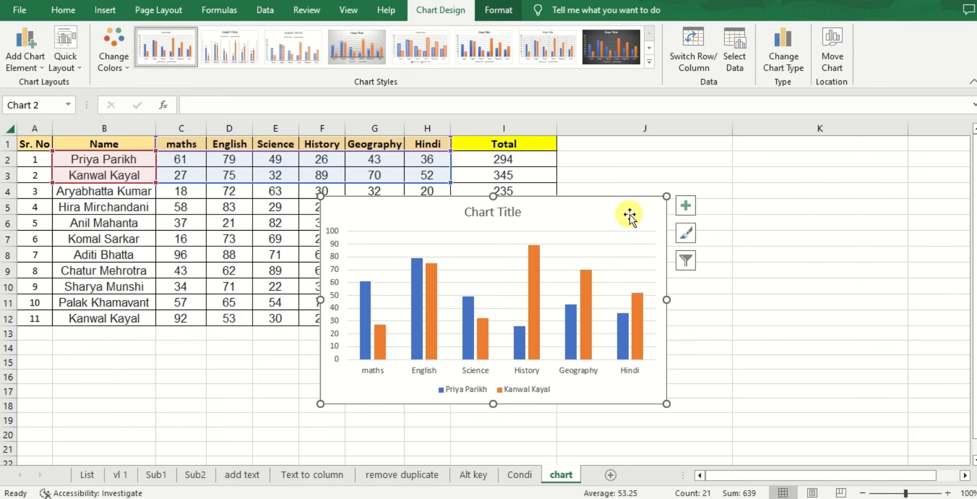
Step: Replace the two-student chart with a 2-D clustered column chart of all students' marks from B1:H12
key("Delete")
left_click(694, 192)
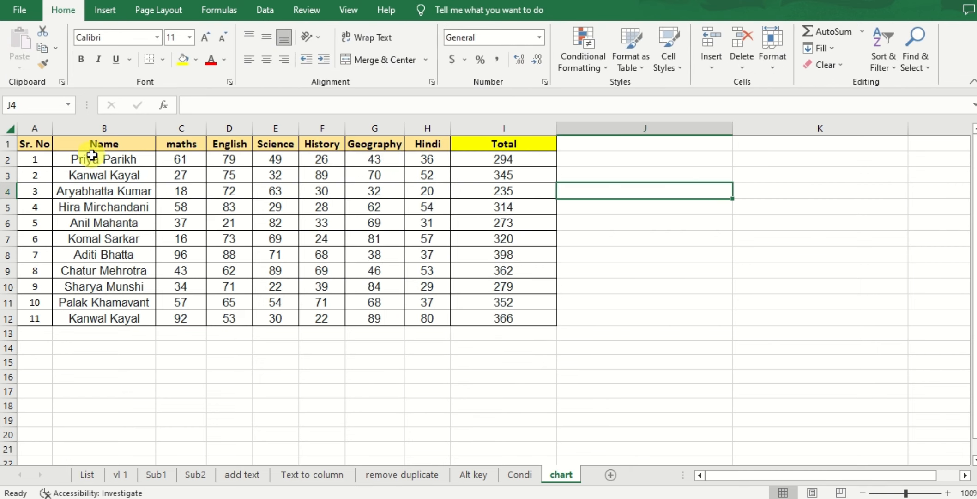
left_click_drag(100, 143, 442, 320)
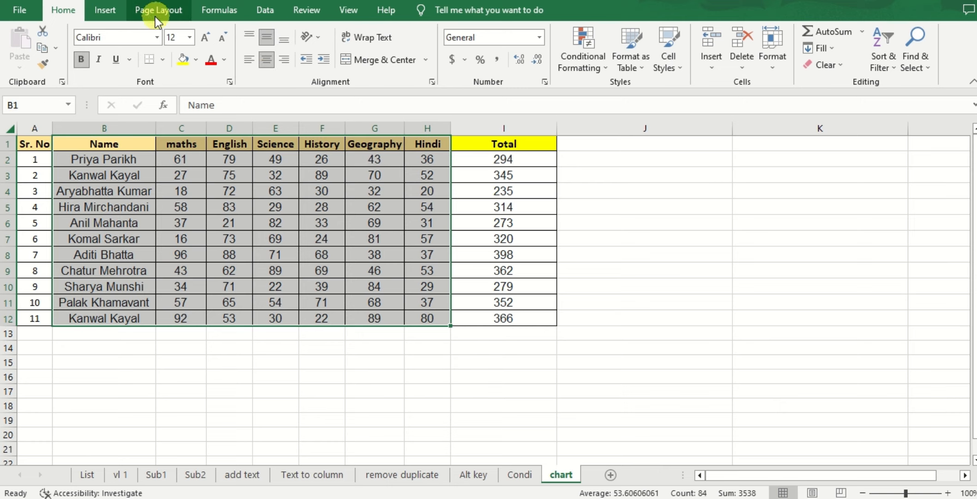
left_click(119, 13)
left_click(389, 35)
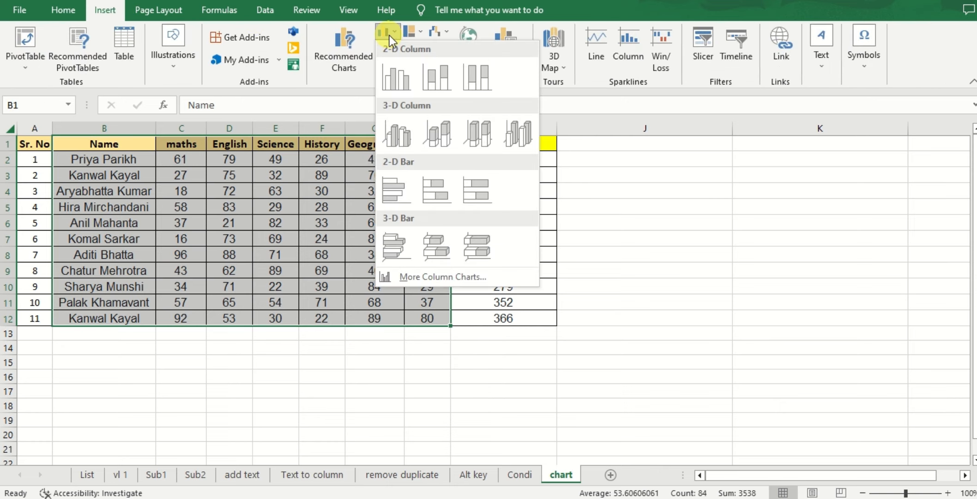
left_click(405, 76)
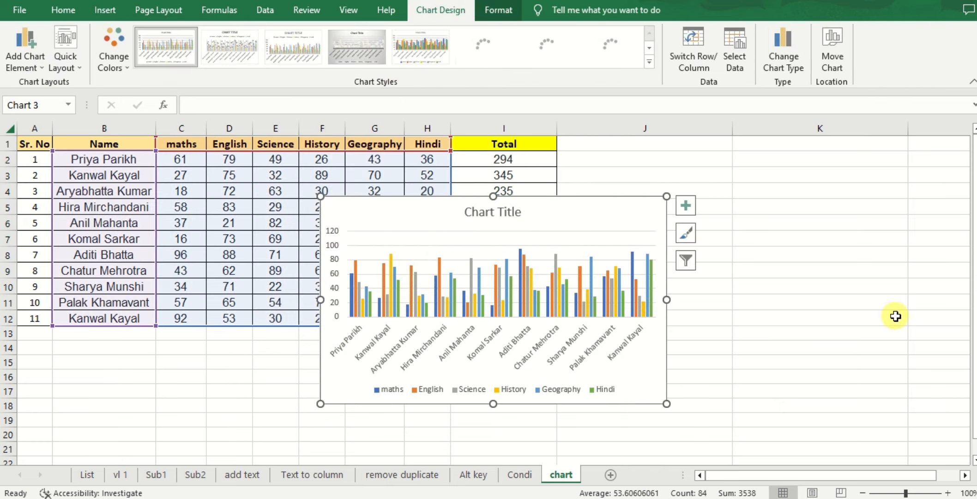
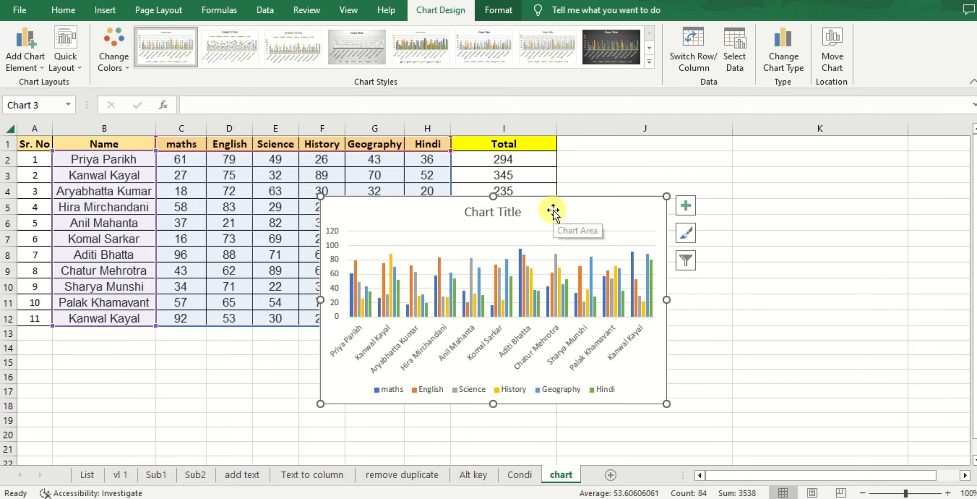
Step: Apply the chart style with a hatched plot background to the all-students chart and delete the chart
left_click(649, 61)
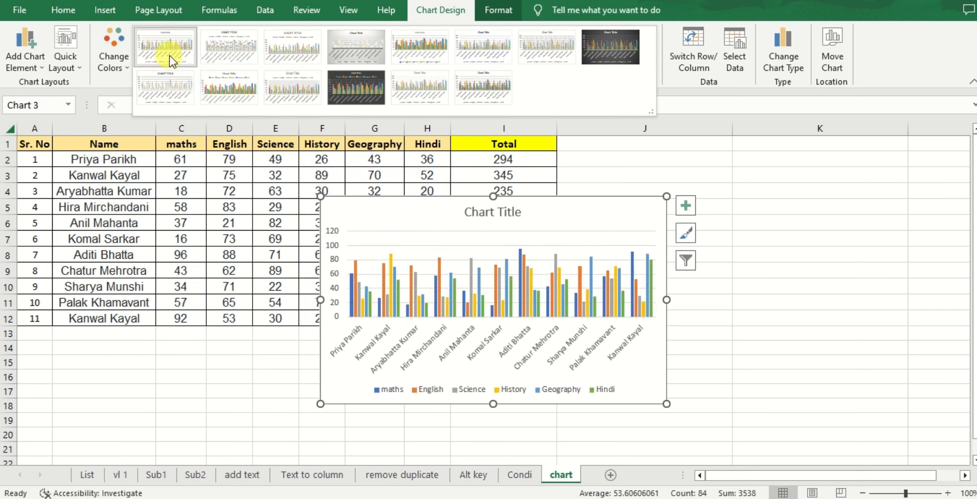
left_click(545, 43)
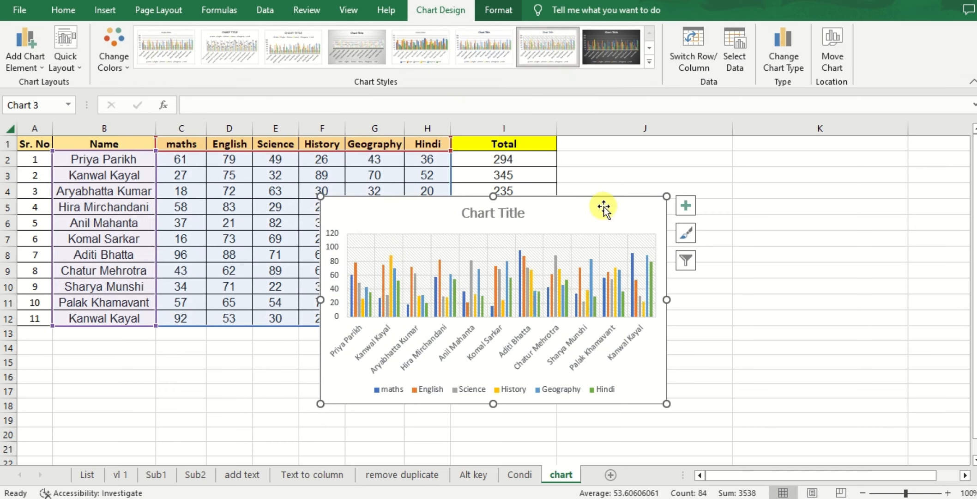
key("Delete")
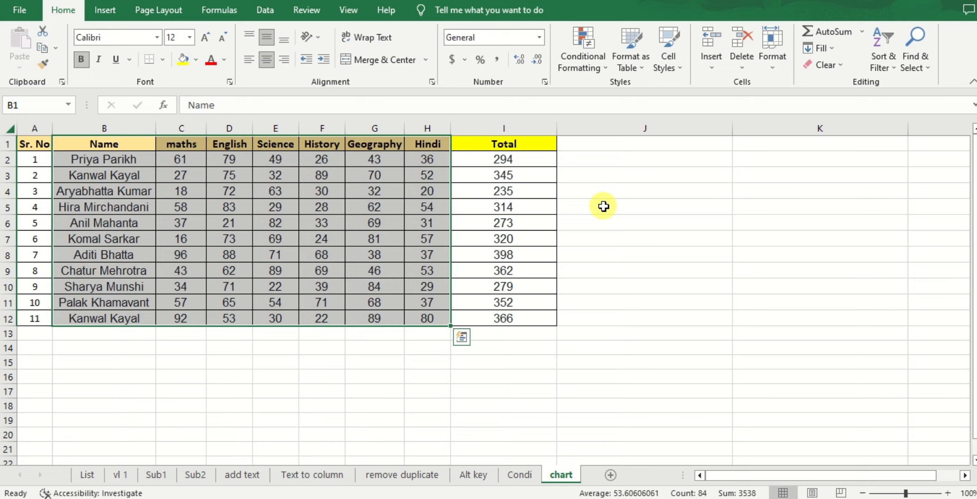
left_click(738, 181)
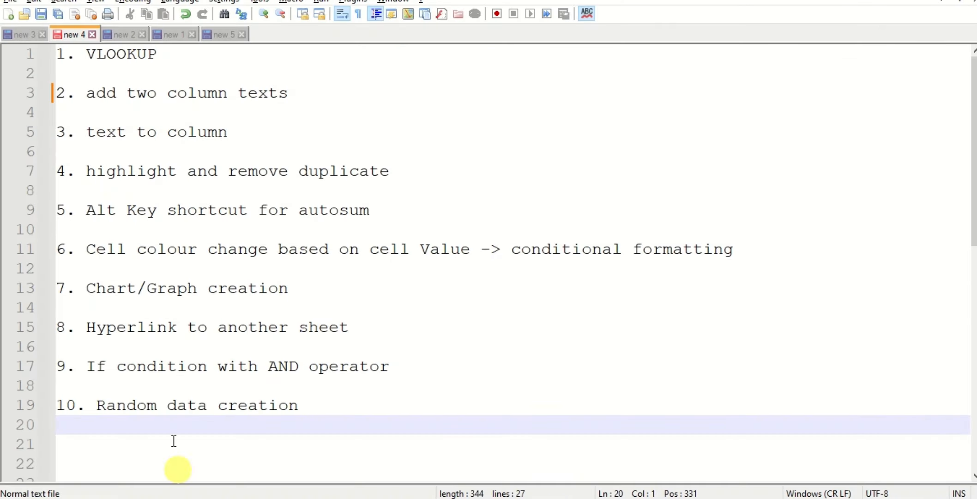
Step: Review the "Chart/Graph creation" and "Hyperlink to another sheet" topics in the Notepad++ list and return to the Excel workbook
left_click_drag(339, 288, 86, 287)
left_click(420, 306)
left_click_drag(399, 321, 75, 327)
left_click(175, 497)
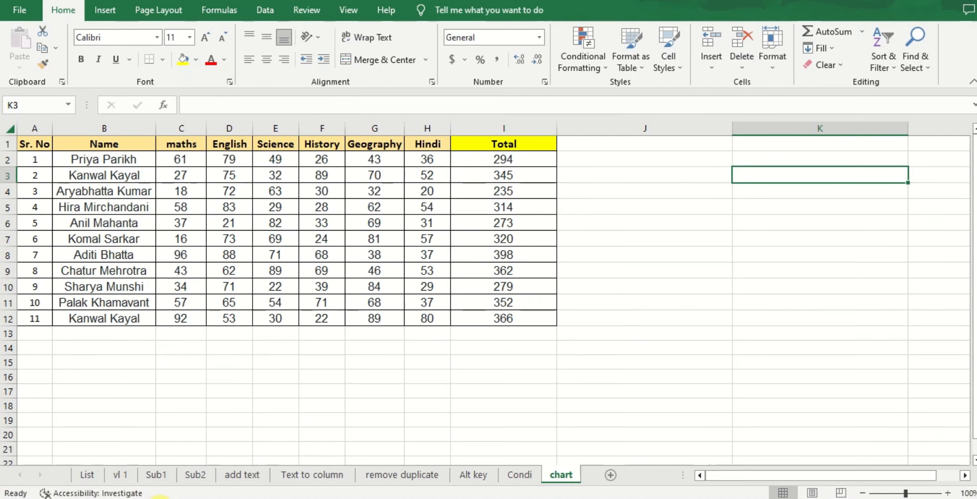
Step: On the List sheet, hyperlink the vl 1 entry in B2 to cell A1 of the vl 1 sheet
left_click(638, 390)
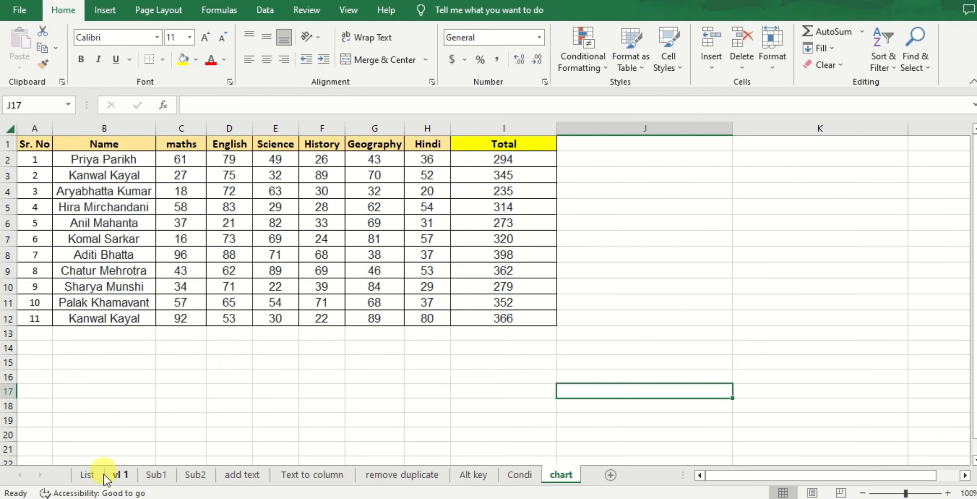
left_click(86, 478)
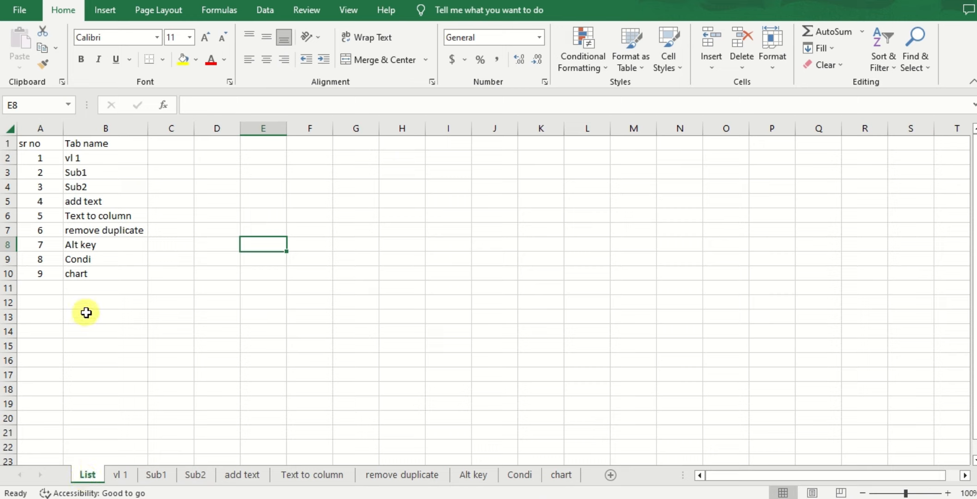
left_click(90, 155)
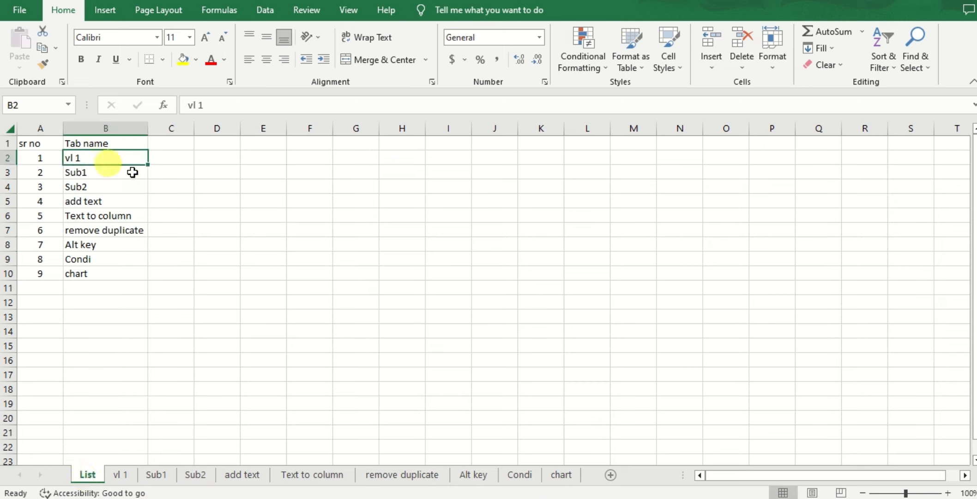
left_click(301, 203)
left_click(113, 157)
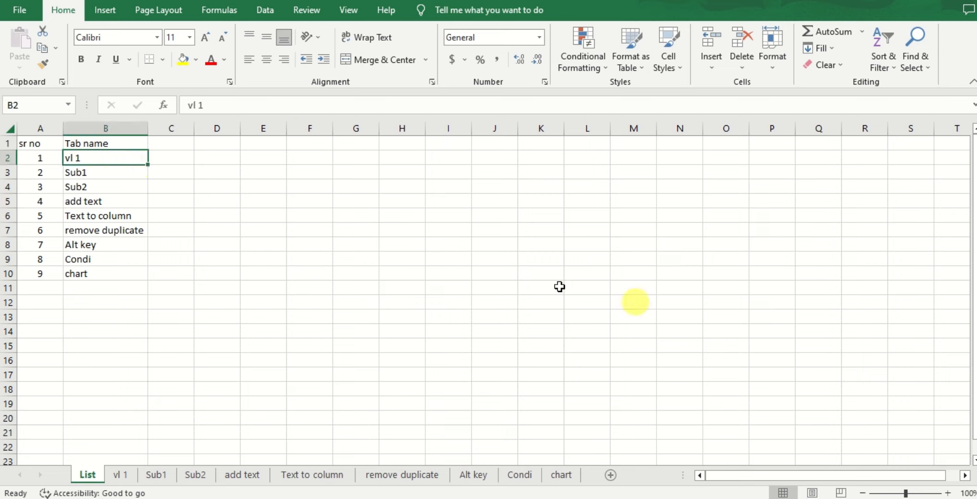
right_click(95, 157)
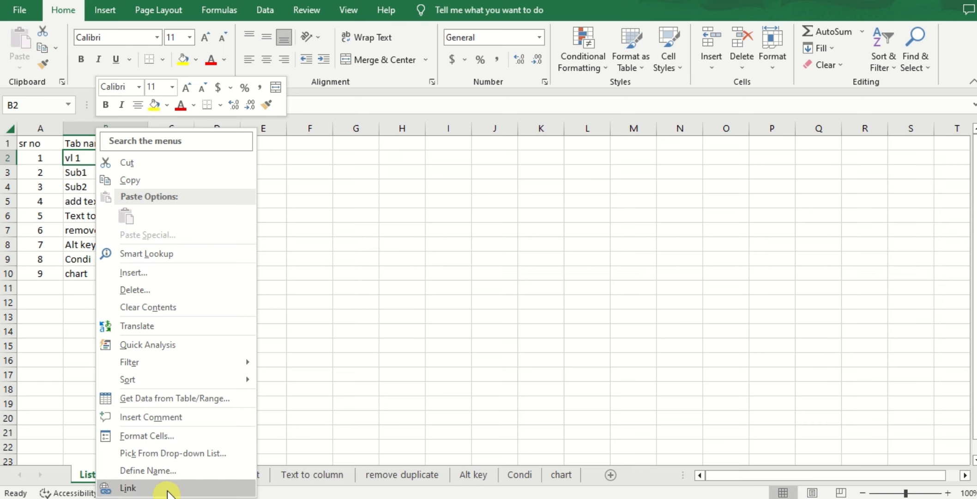
left_click(148, 488)
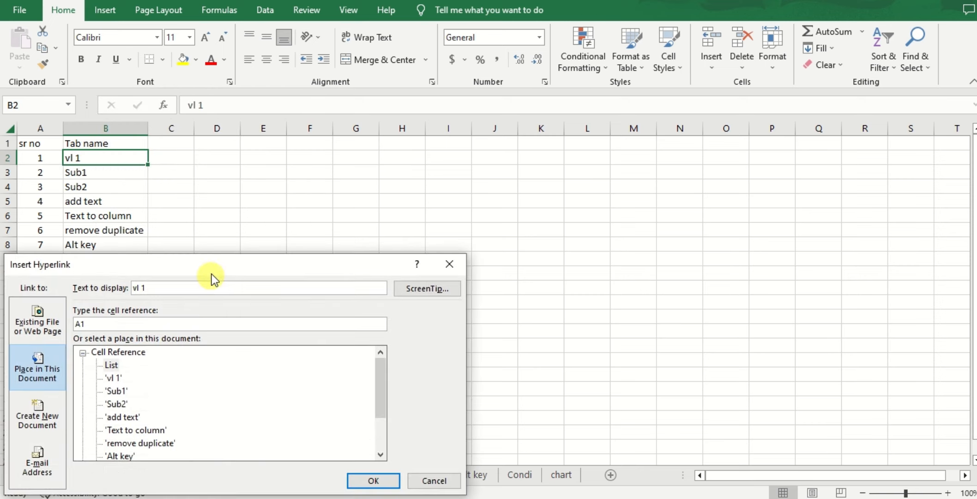
left_click_drag(212, 273, 450, 135)
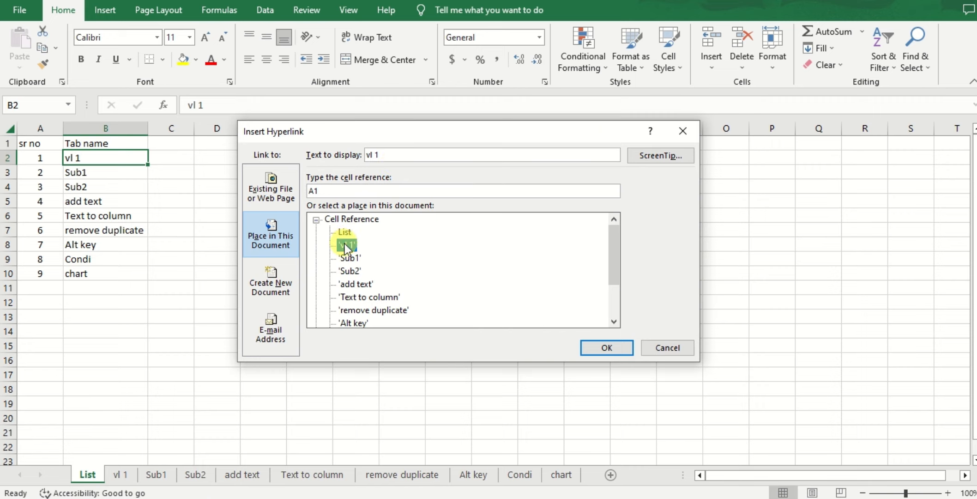
left_click(600, 349)
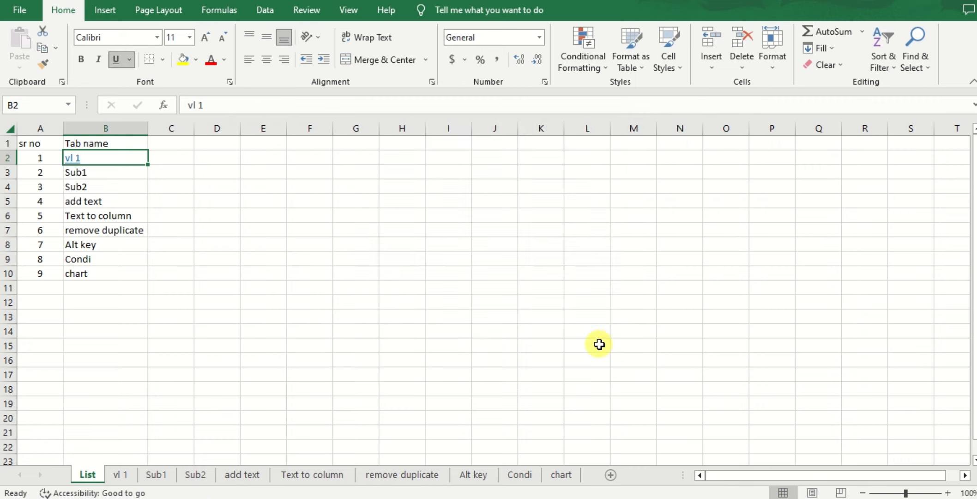
Step: Follow the vl 1 link and enter Index in cell G3 of the vl 1 sheet
left_click(71, 161)
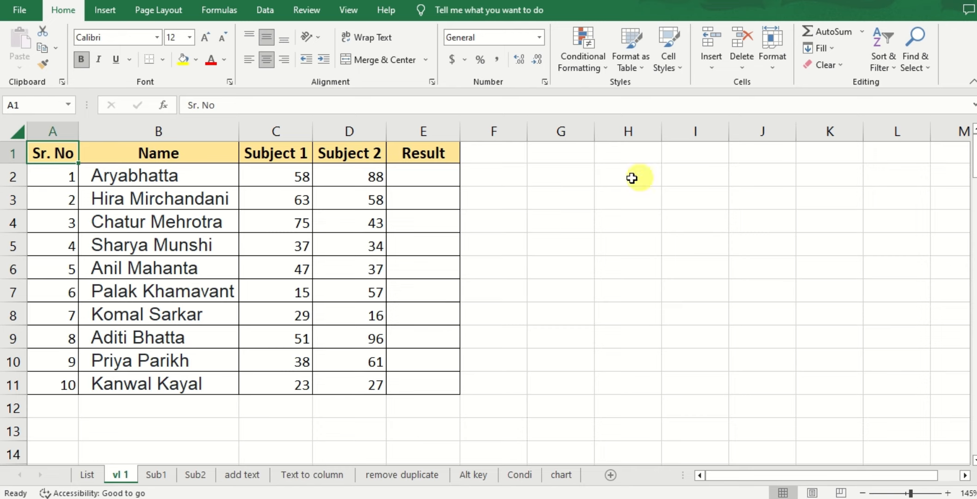
left_click(549, 193)
type("In")
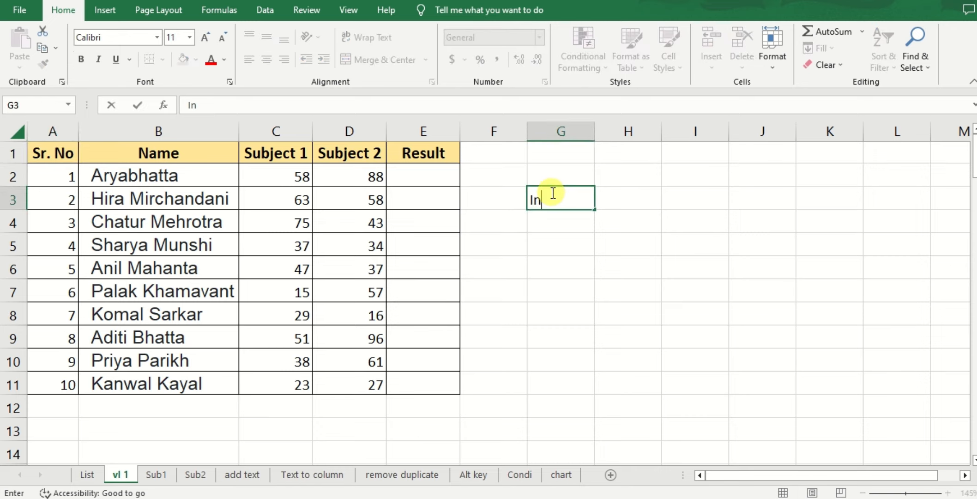
type("dex")
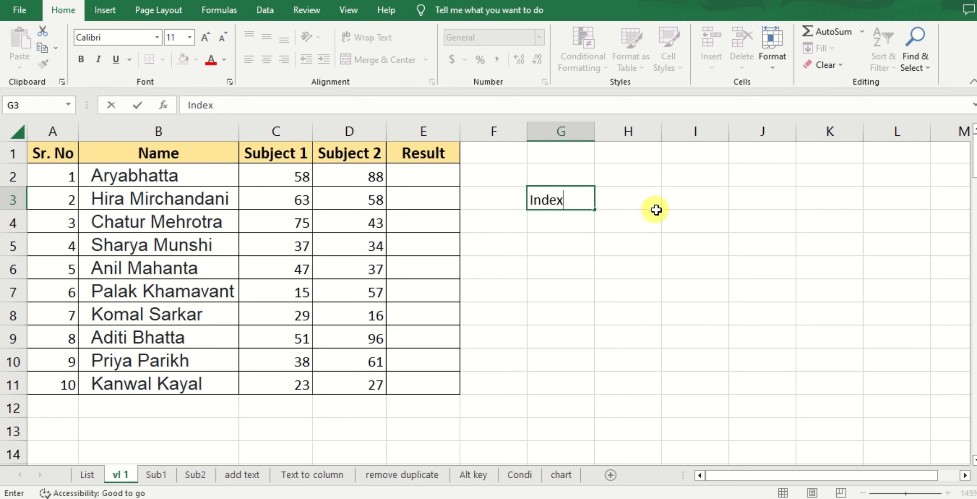
left_click(619, 212)
Step: Hyperlink the Index text in G3 to cell A1 of the List sheet and follow the link
left_click(557, 199)
right_click(558, 198)
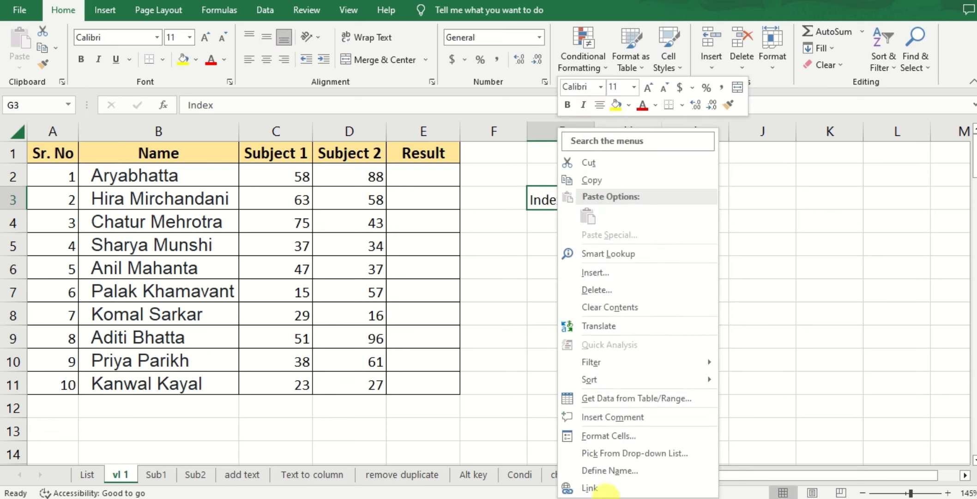
left_click(591, 488)
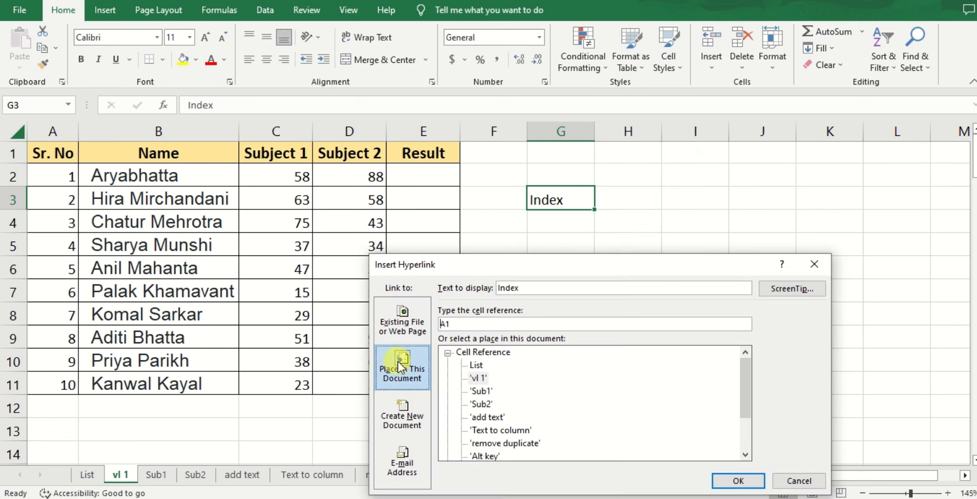
left_click(477, 365)
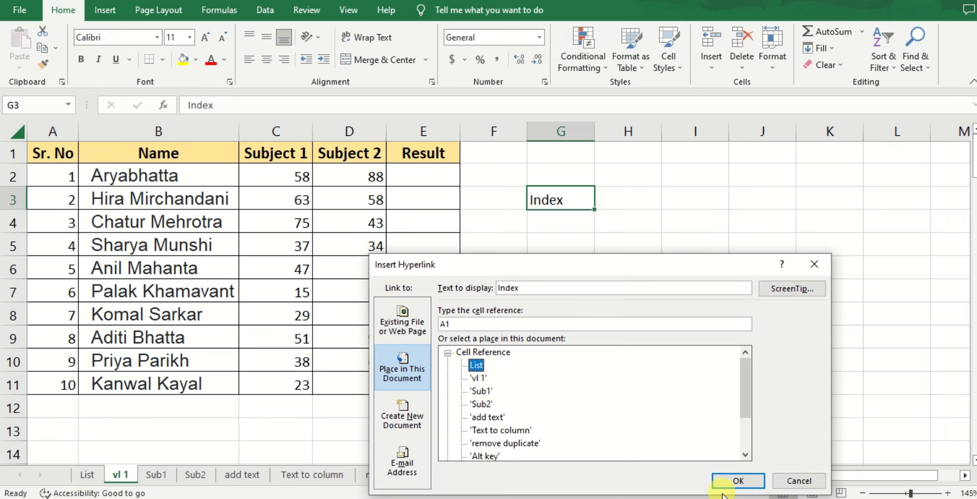
left_click(737, 480)
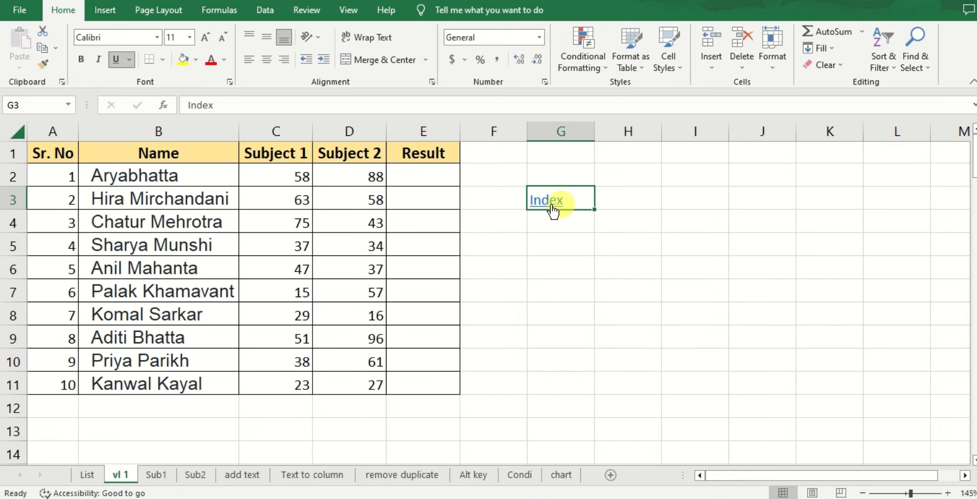
left_click(547, 201)
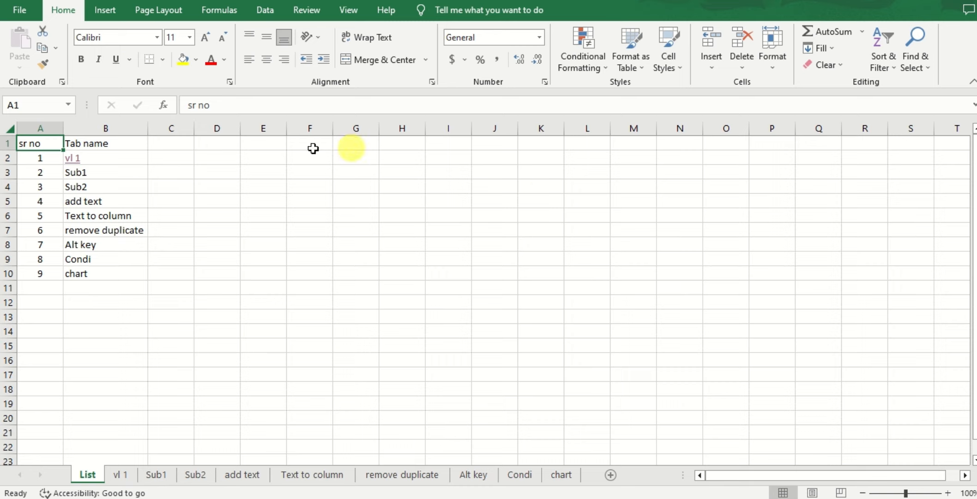
Step: Hyperlink the Alt key entry in B8 to cell A1 of the Alt key sheet and follow the link
left_click(82, 248)
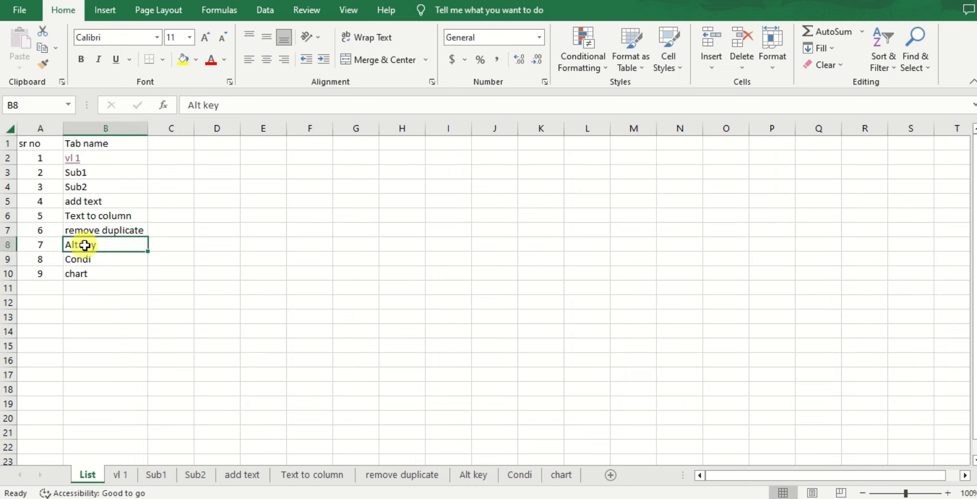
right_click(85, 245)
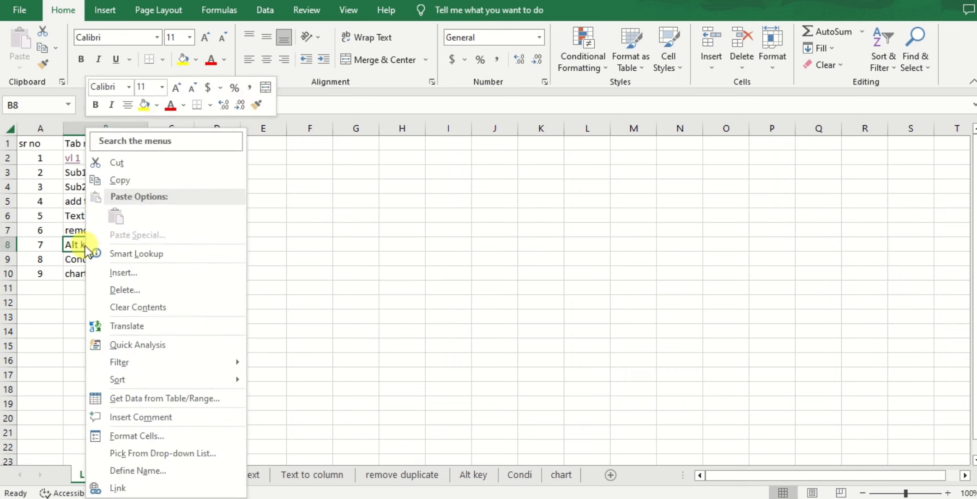
left_click(102, 487)
left_click_drag(189, 266, 295, 150)
scroll(249, 286, "down", 2)
left_click(219, 292)
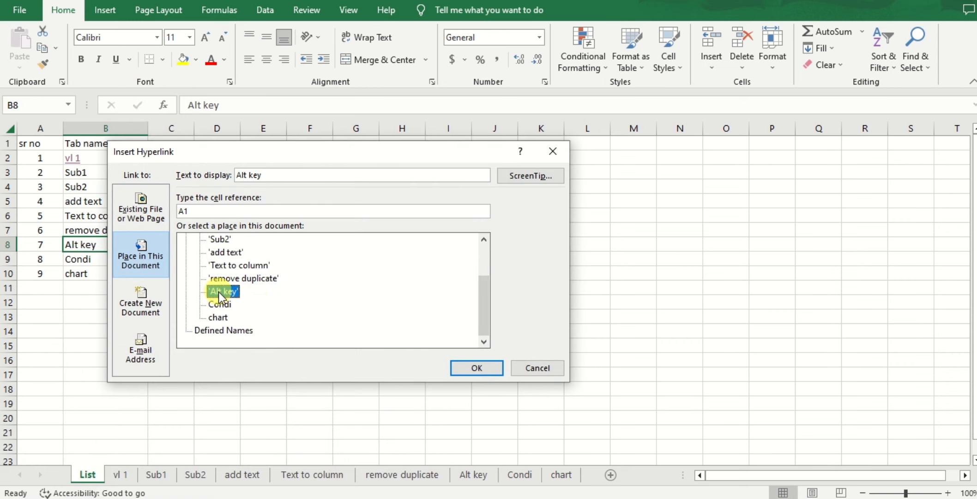
left_click(475, 368)
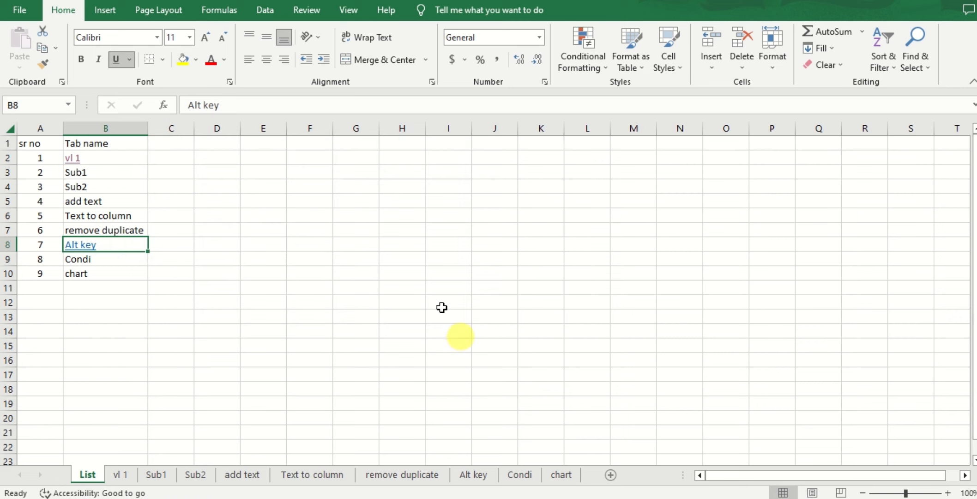
left_click(73, 244)
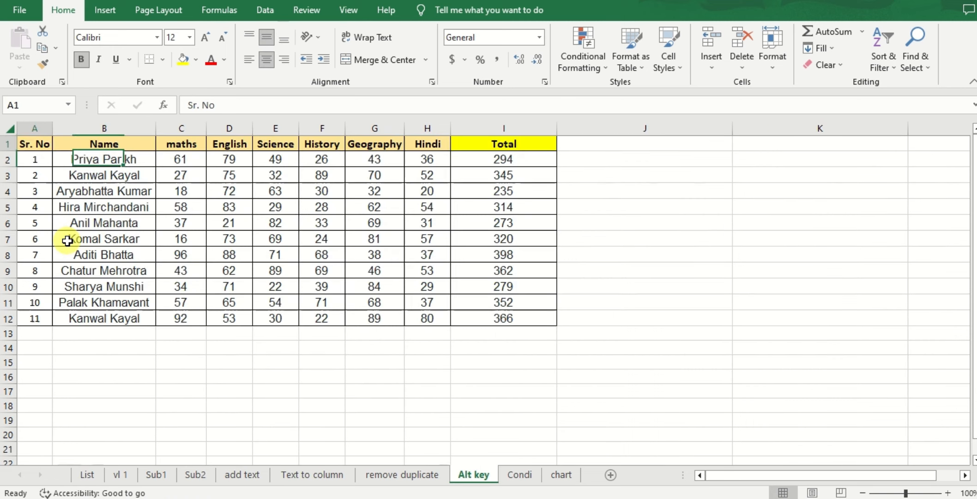
Step: Copy the Index link from G3 on the vl 1 sheet into cell J5 on the Alt key sheet
left_click(603, 211)
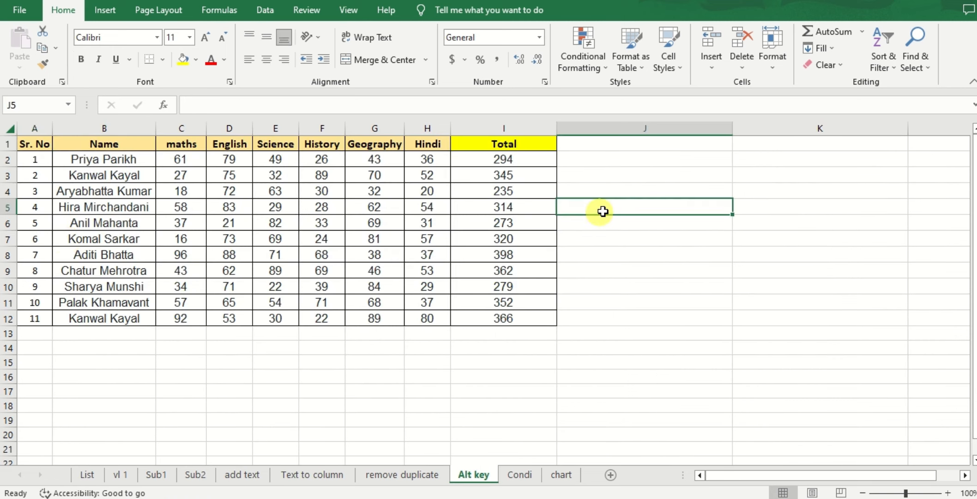
left_click(119, 474)
left_click(578, 193)
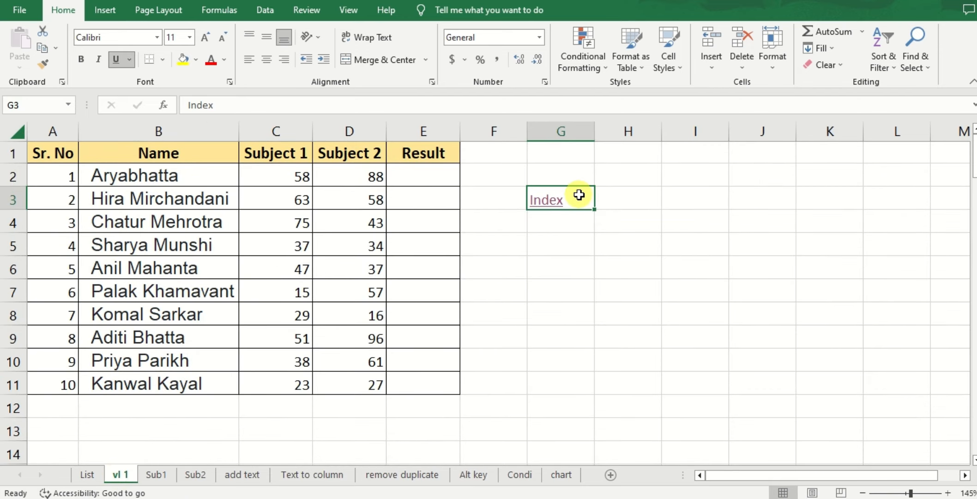
key("ctrl+c")
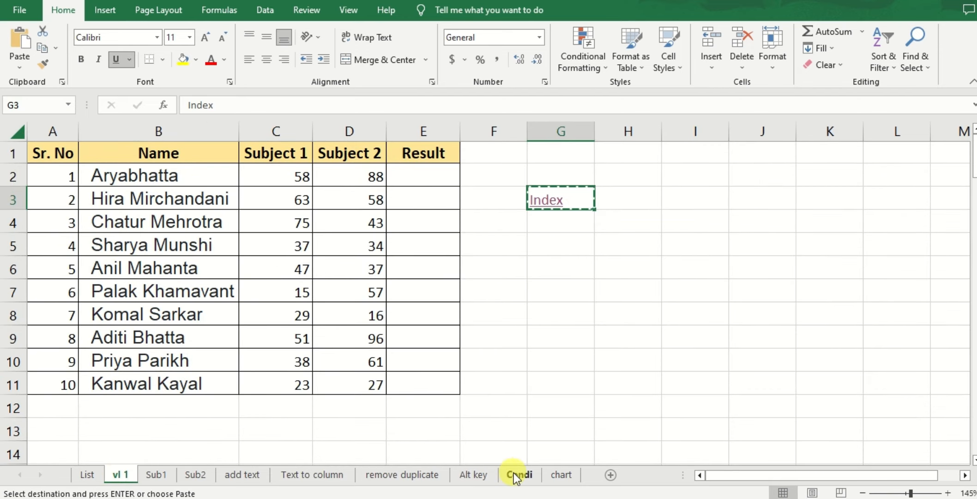
left_click(479, 475)
left_click(598, 212)
key("ctrl+v")
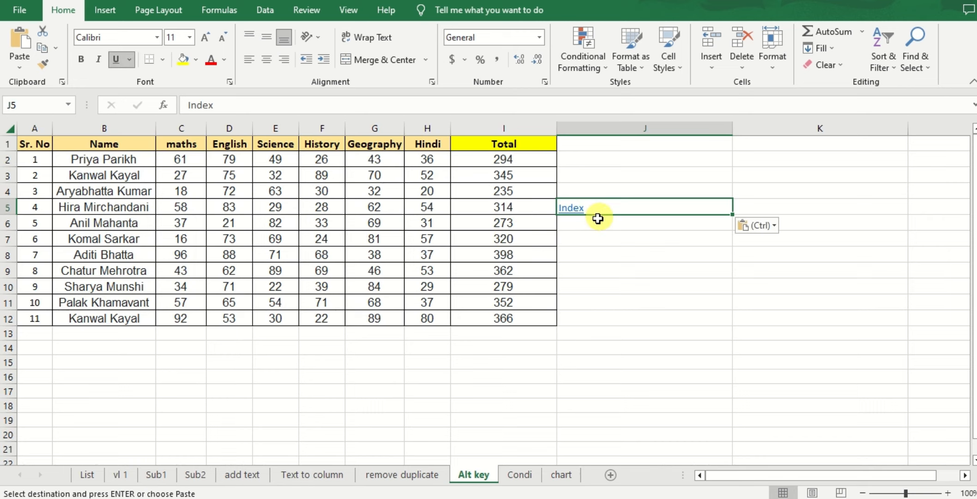
Step: Paste the copied Index link into cell H5 of the remove duplicate sheet and cell J85 of the Text to column sheet
left_click(401, 474)
left_click(567, 211)
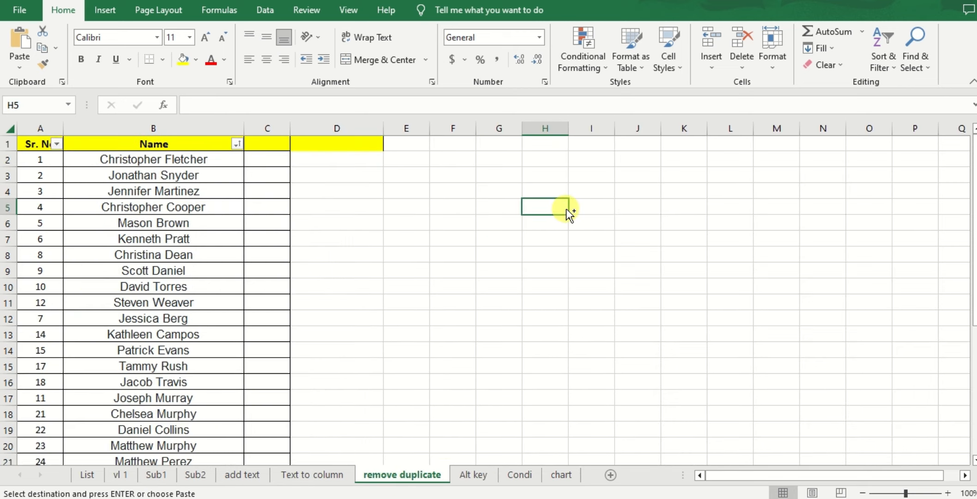
key("ctrl+v")
left_click(307, 474)
left_click(549, 193)
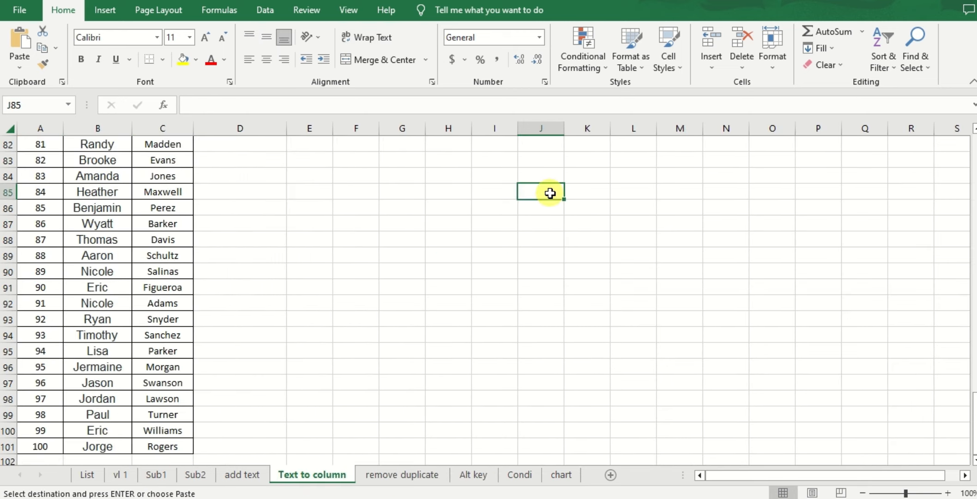
key("ctrl+v")
Step: Paste the Index link into cell F4 of the add text sheet, and follow the Index links on the add text and Alt key sheets
left_click(242, 474)
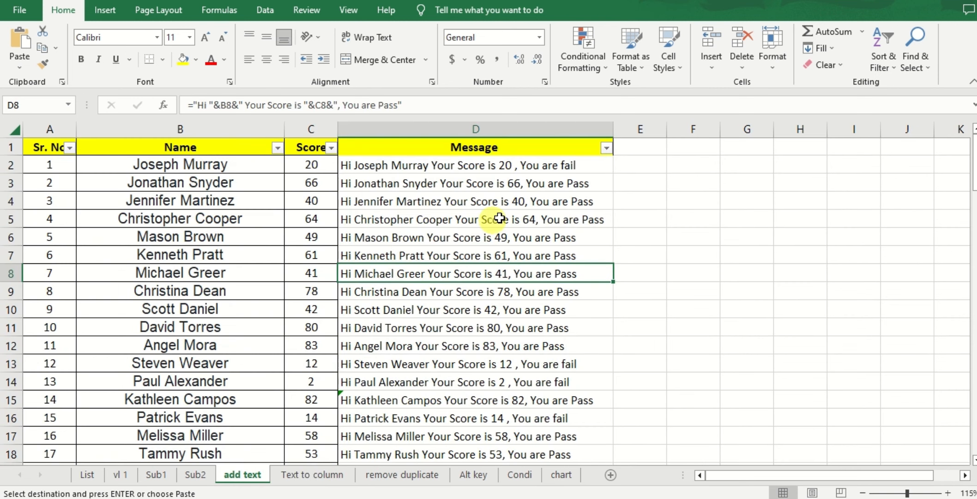
left_click(685, 196)
key("ctrl+v")
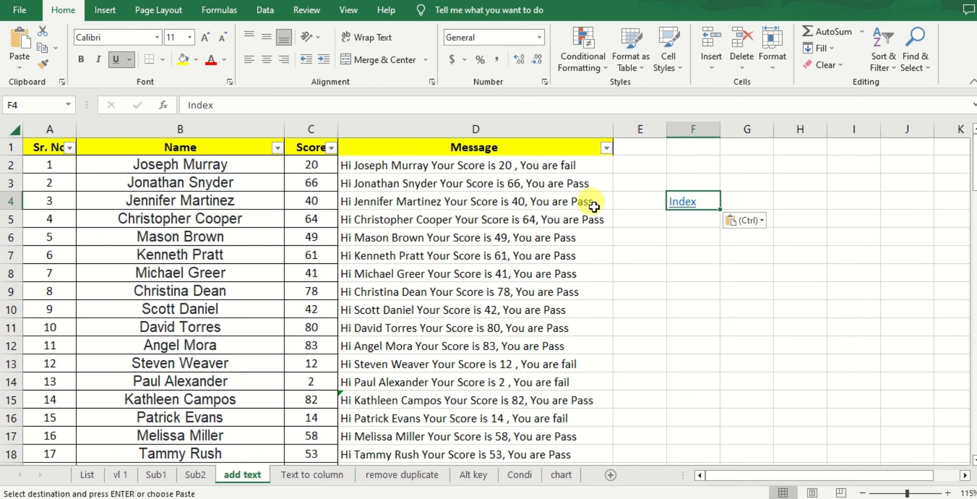
left_click(681, 201)
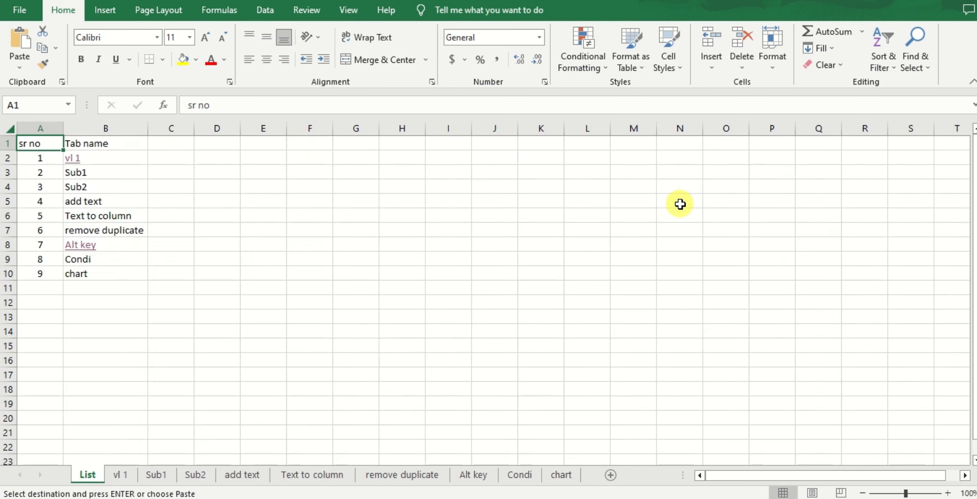
left_click(468, 476)
left_click(567, 208)
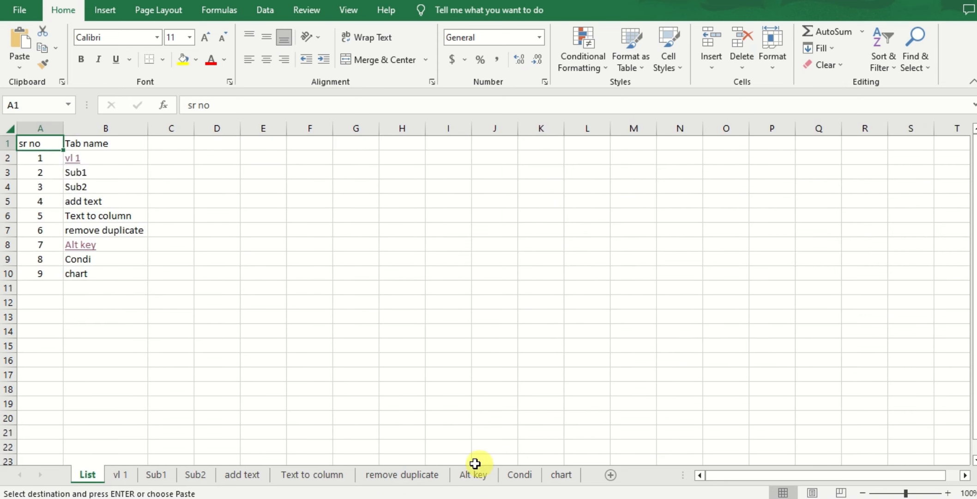
Step: Paste the Index link into cell J4 of the Condi sheet and follow it to the List sheet
left_click(510, 474)
left_click(648, 189)
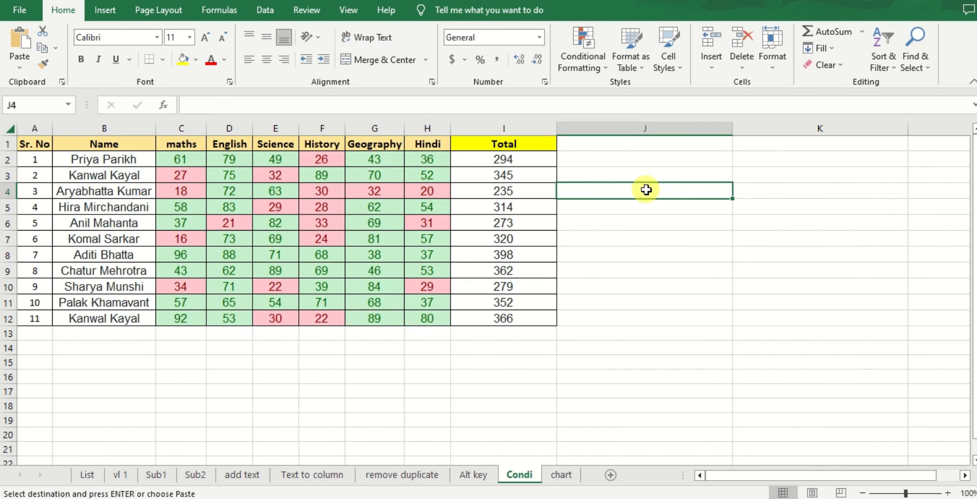
key("ctrl+v")
left_click(573, 193)
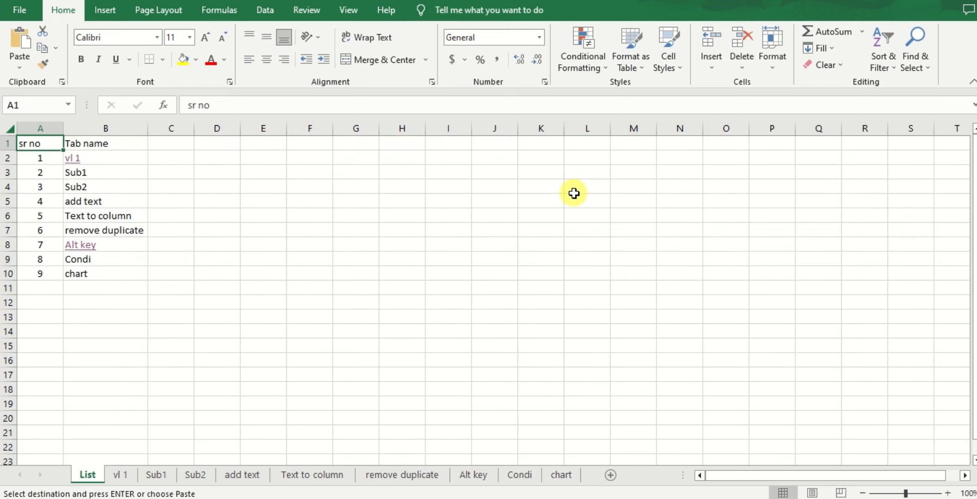
left_click(547, 269)
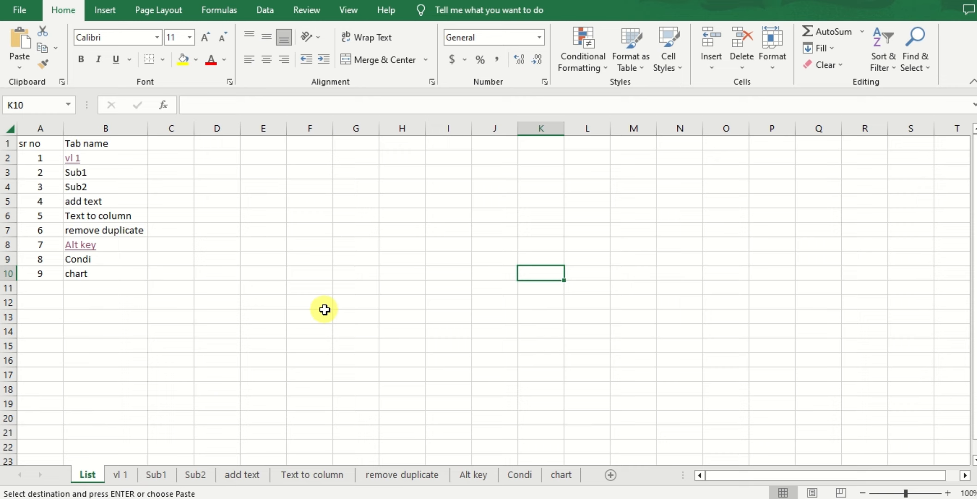
Step: Check the numbered topic list in the text editor, switch back to Excel and open the vl 1 sheet
key("alt+Tab")
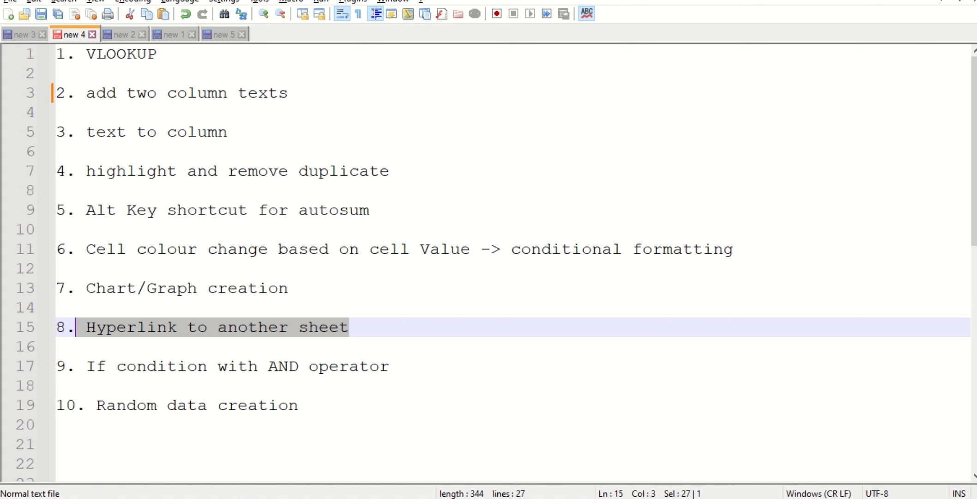
key("alt+Tab")
left_click(158, 472)
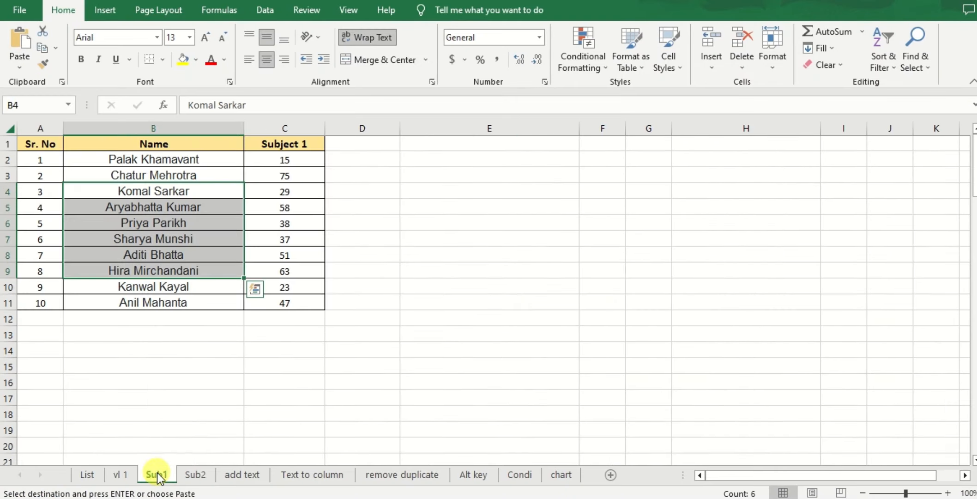
left_click(121, 473)
left_click(167, 476)
left_click(185, 474)
left_click(155, 473)
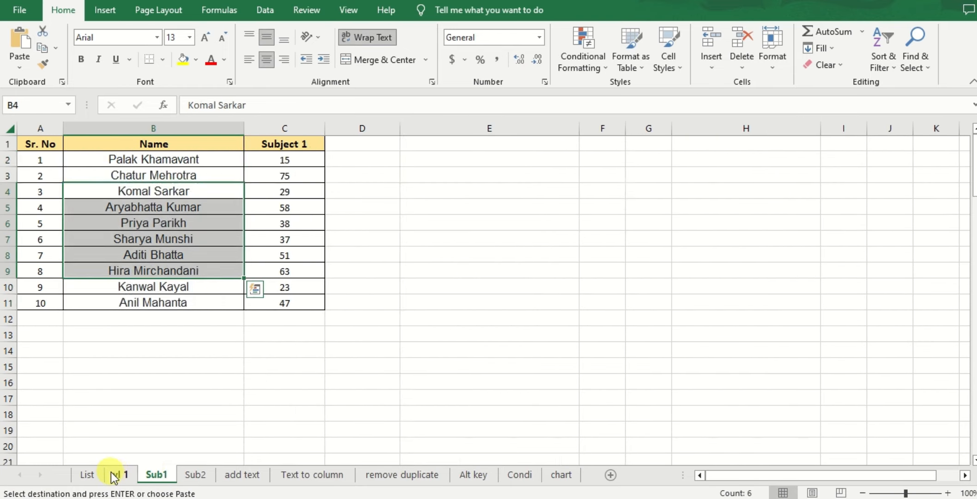
left_click(119, 474)
left_click(563, 313)
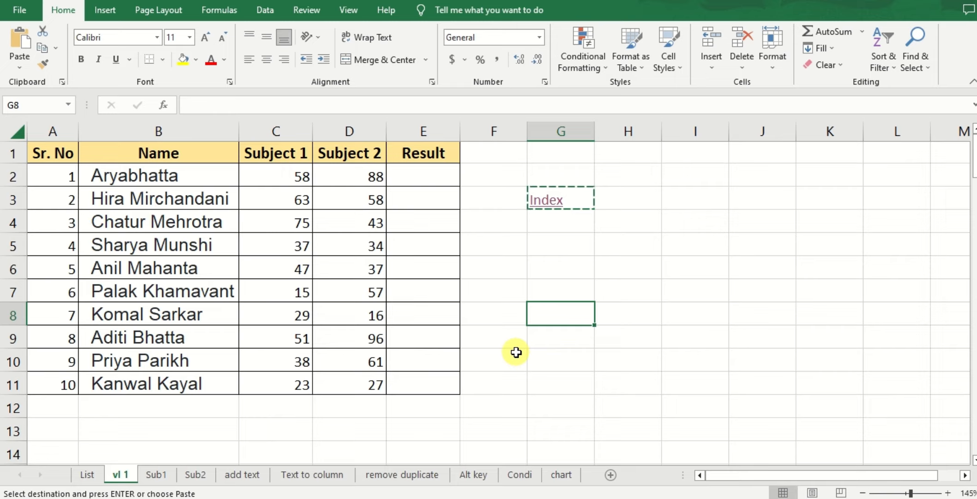
Step: Start an IF formula in Result cell E2 with an AND test whose first condition is C2>34
left_click(430, 178)
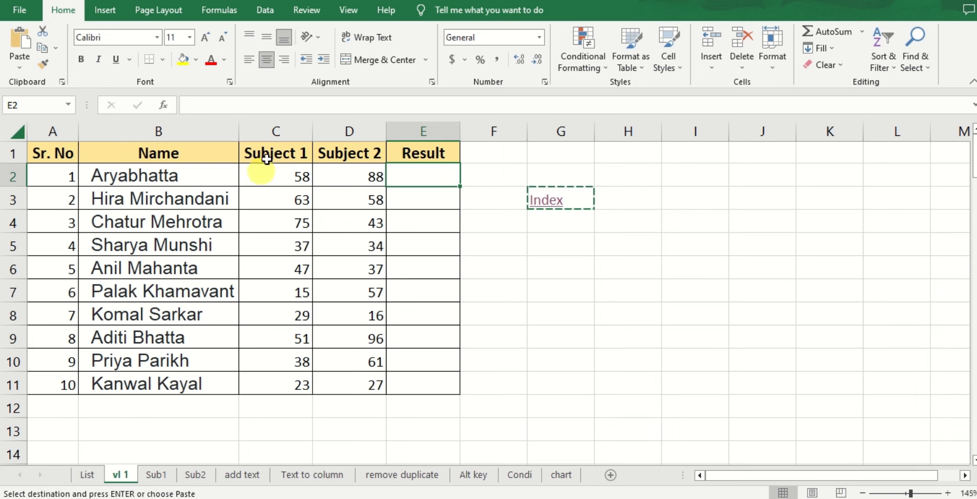
left_click_drag(269, 153, 269, 261)
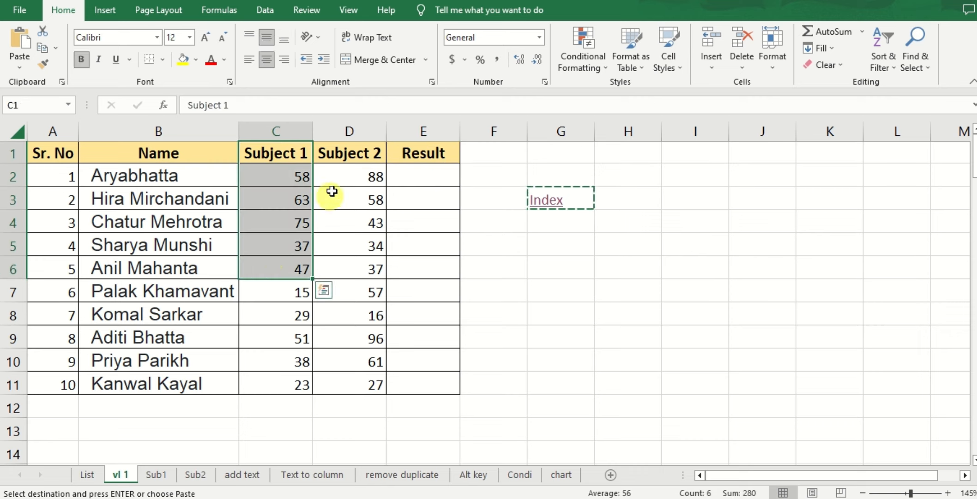
left_click_drag(361, 153, 360, 375)
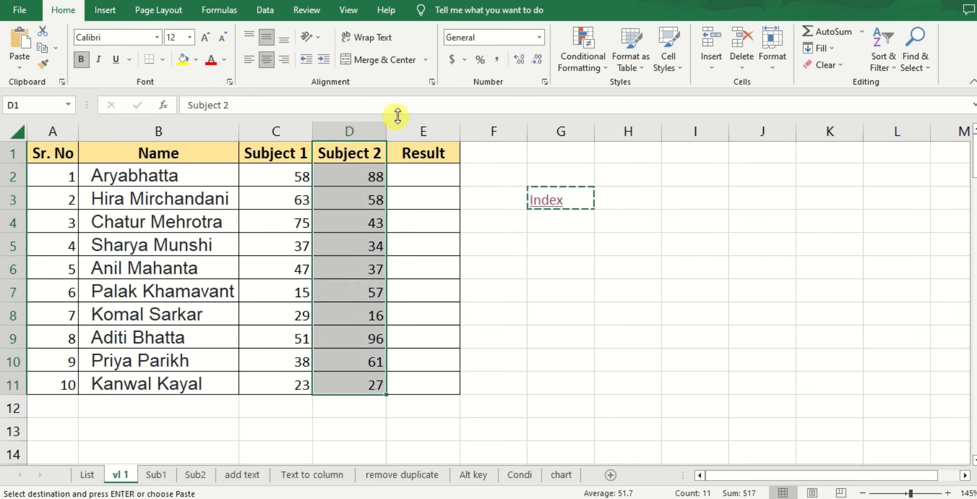
left_click(403, 178)
type("=")
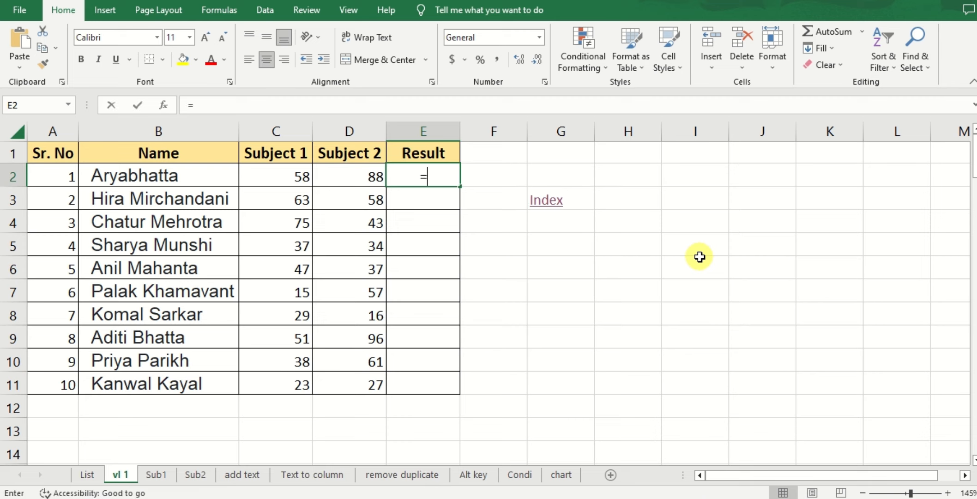
type("if")
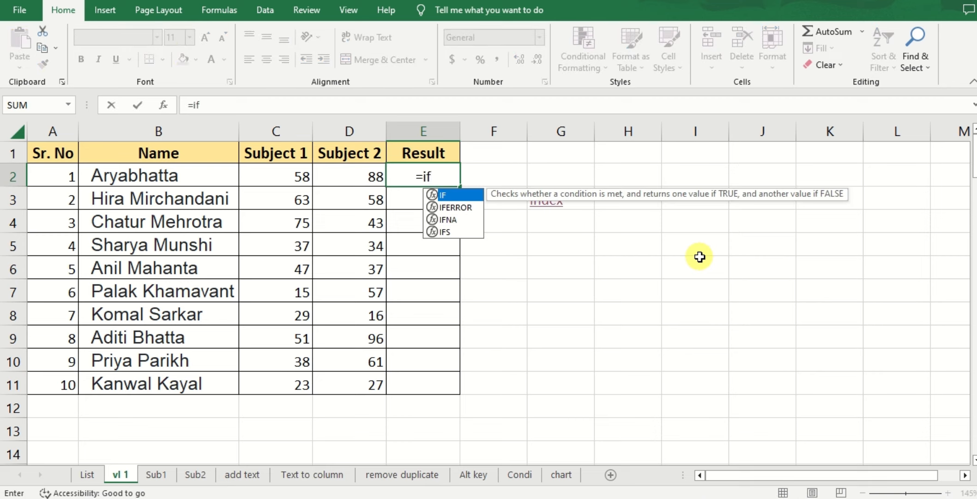
type("(")
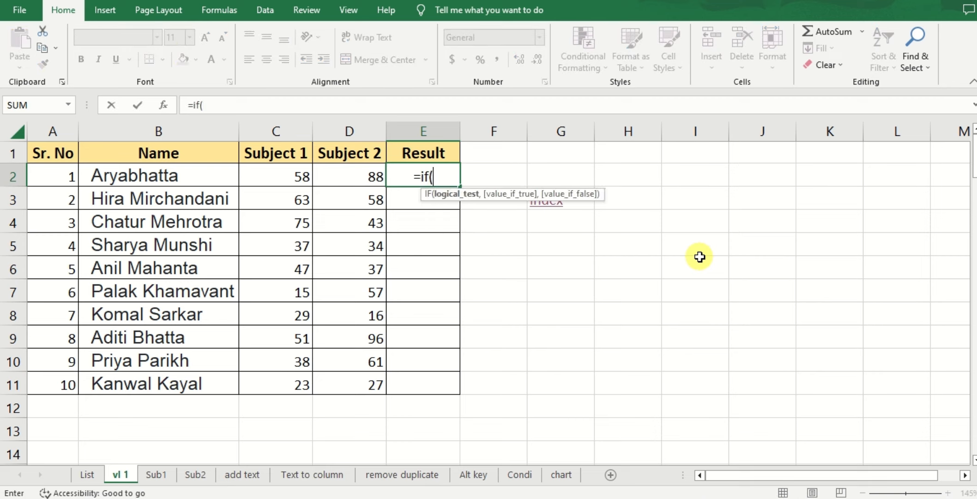
type("AND(")
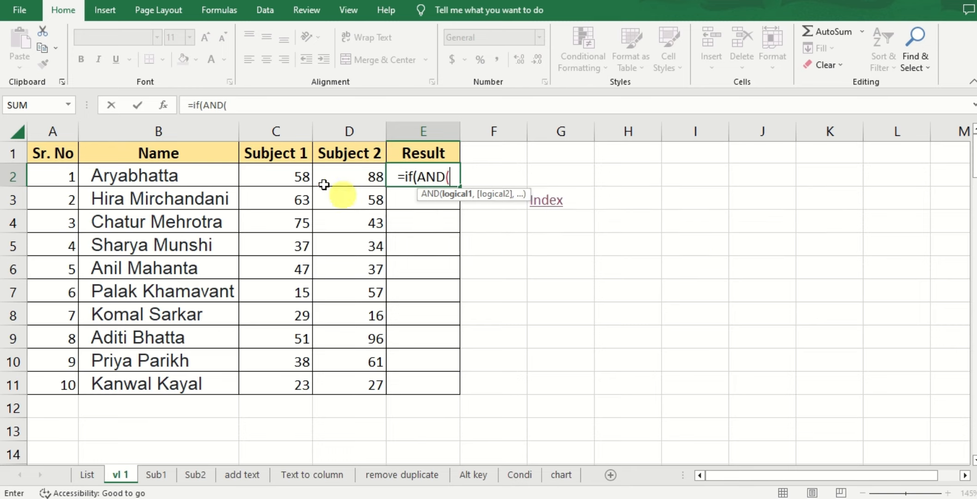
left_click(287, 174)
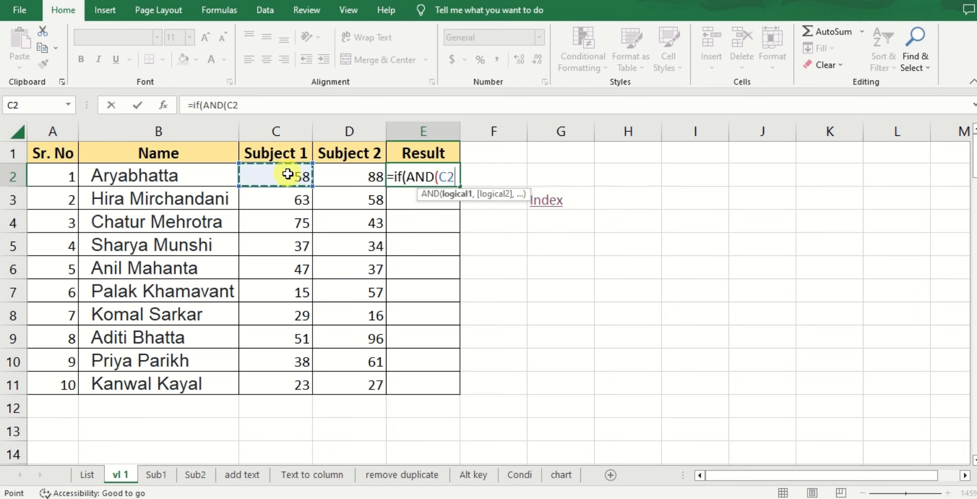
type(">")
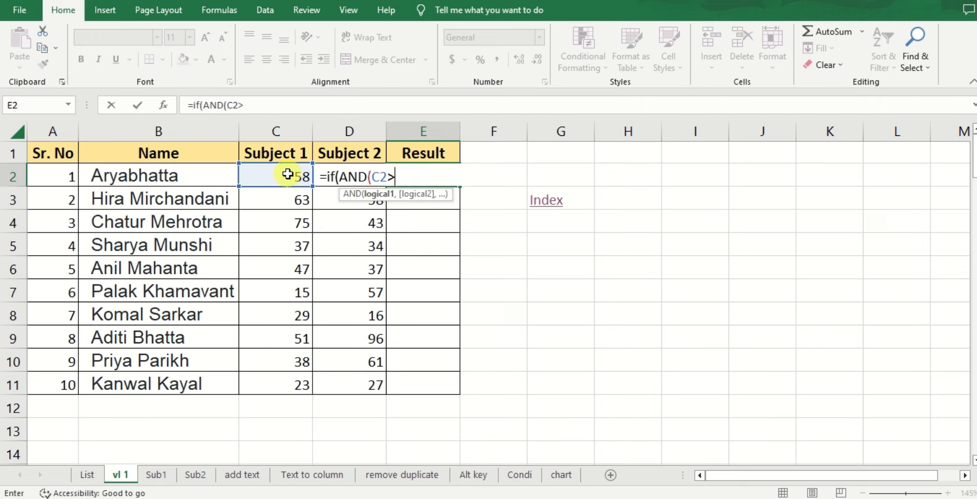
type("34,")
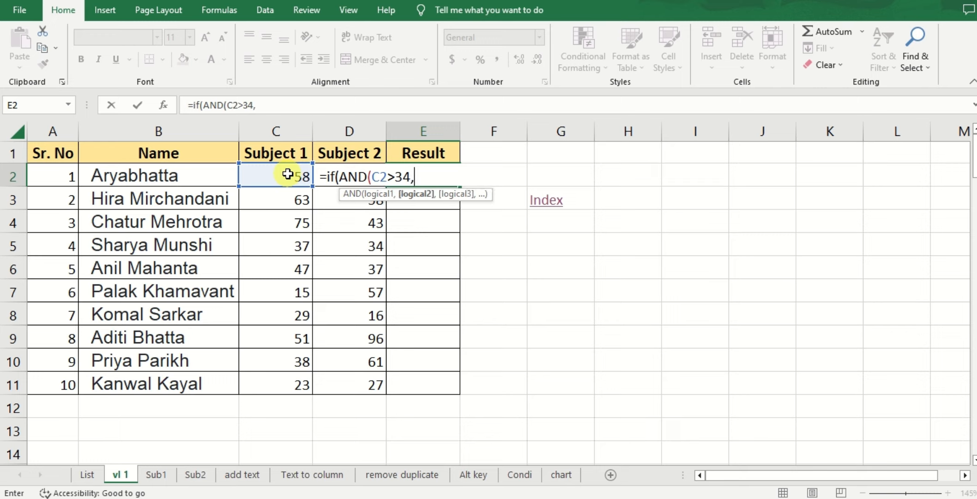
Step: Add D2>34 as the second AND condition in E2's formula and close the AND test
left_click(348, 176)
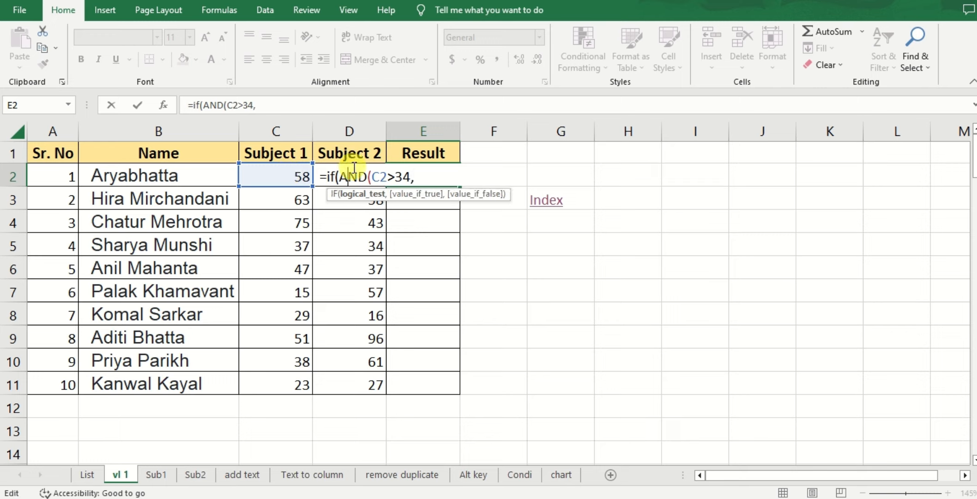
left_click(429, 174)
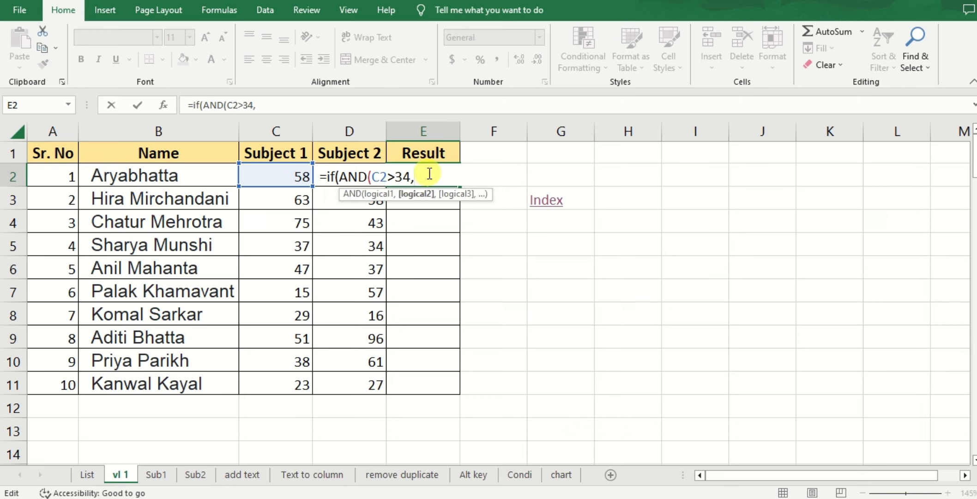
type("D2")
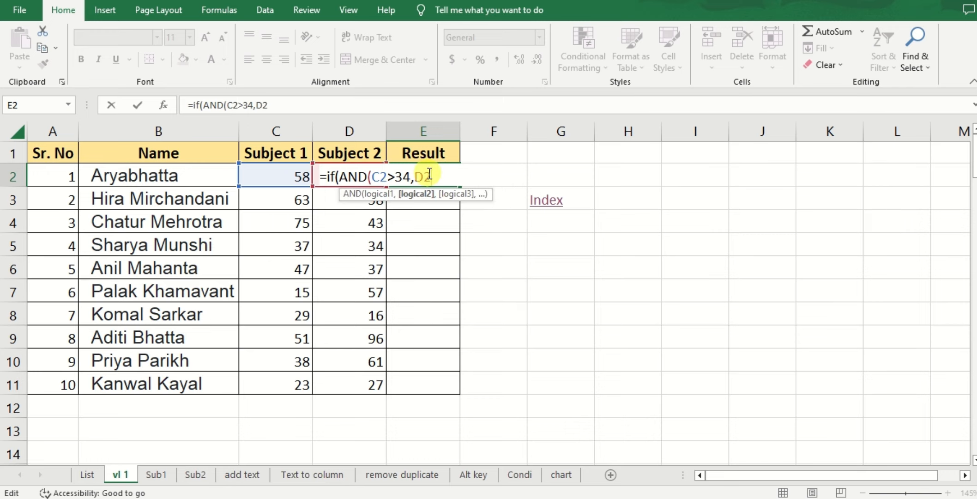
type(">34),")
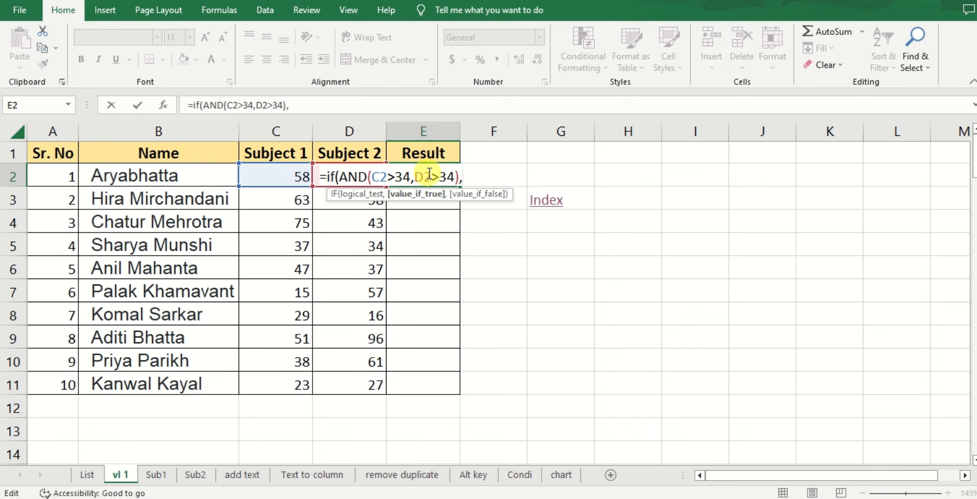
Step: Complete E2's IF formula with "PASS" as the true value and "FAIL" as the false value
type("PA")
key("BackSpace")
key("BackSpace")
type("\"\"")
key("Left")
type("PASS\"")
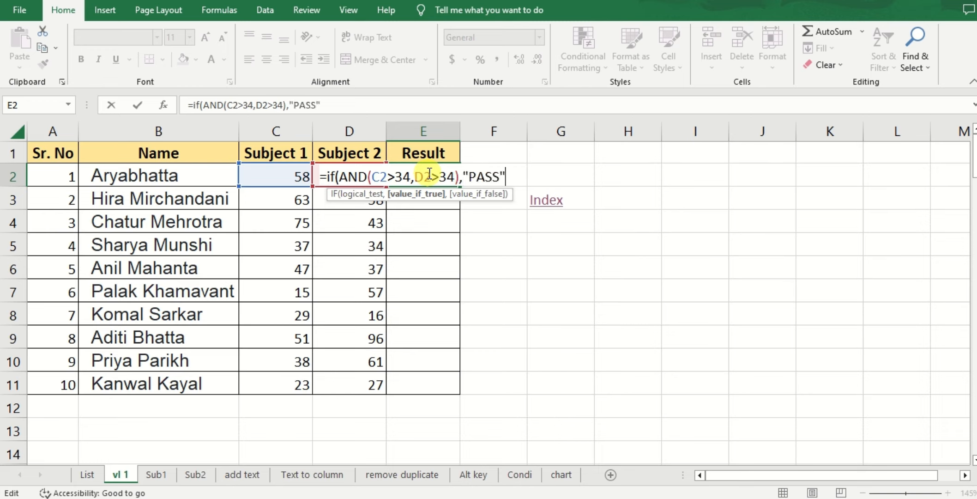
type(",")
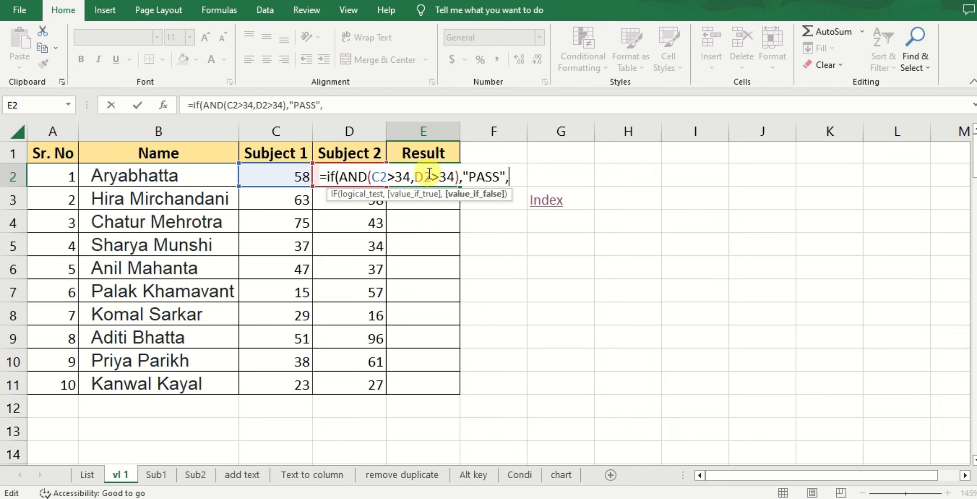
type(" \"FAIL")
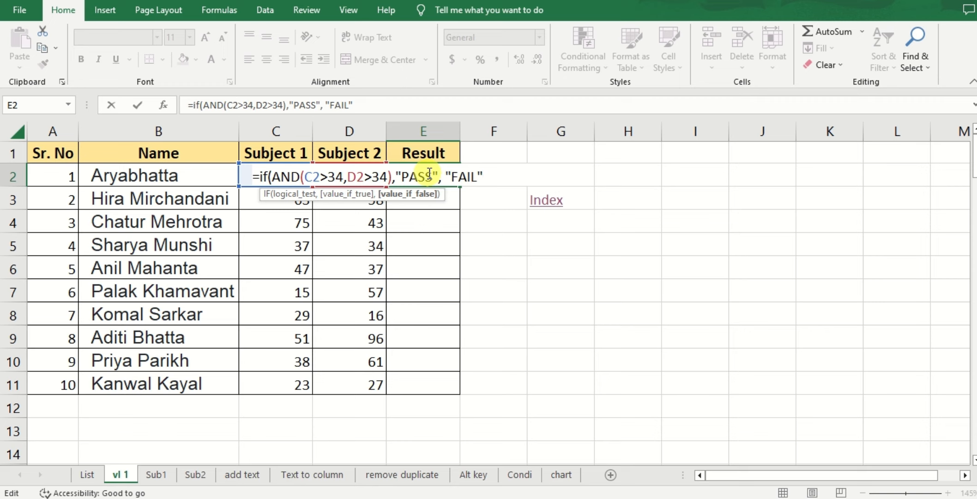
type(")")
key("Return")
Step: Fill the Result formula from E2 down to E11
left_click(428, 173)
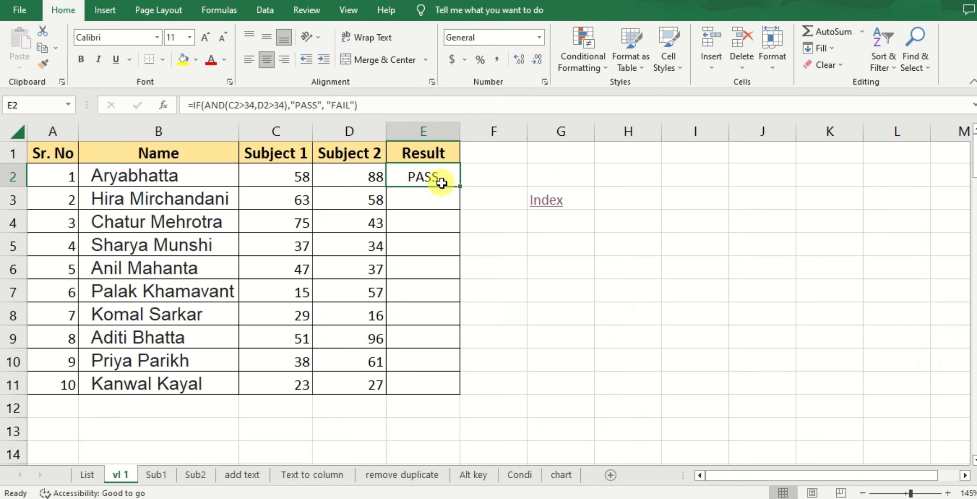
left_click_drag(459, 185, 442, 403)
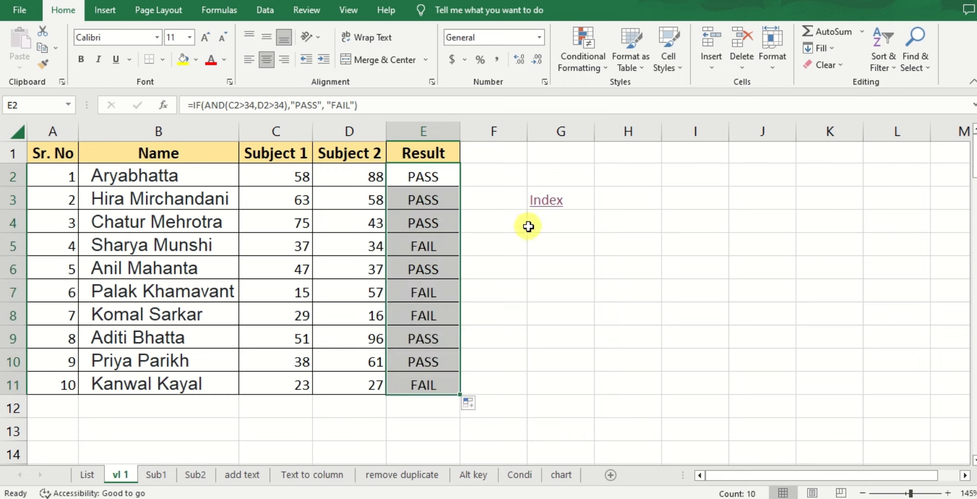
left_click(541, 157)
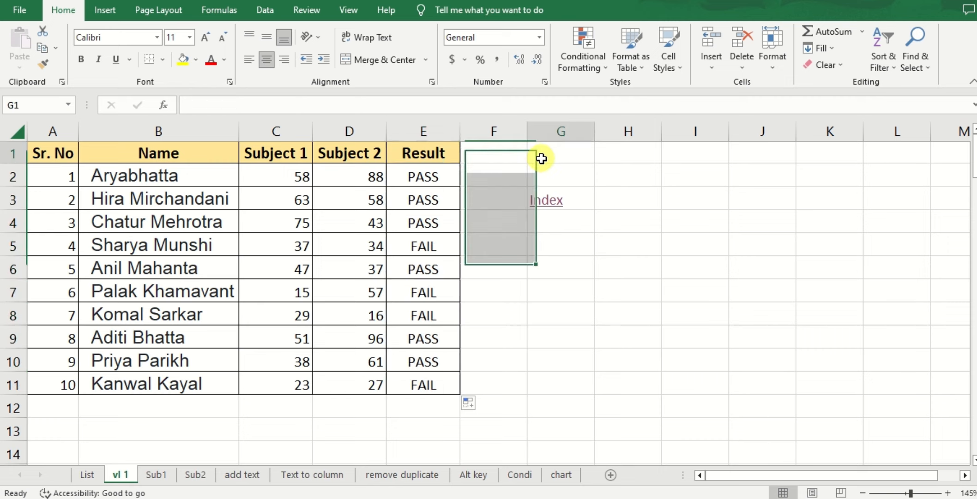
Step: Examine the subject marks and Result formulas in rows 5 and 7, and review the Result range E2:E11
left_click(193, 243)
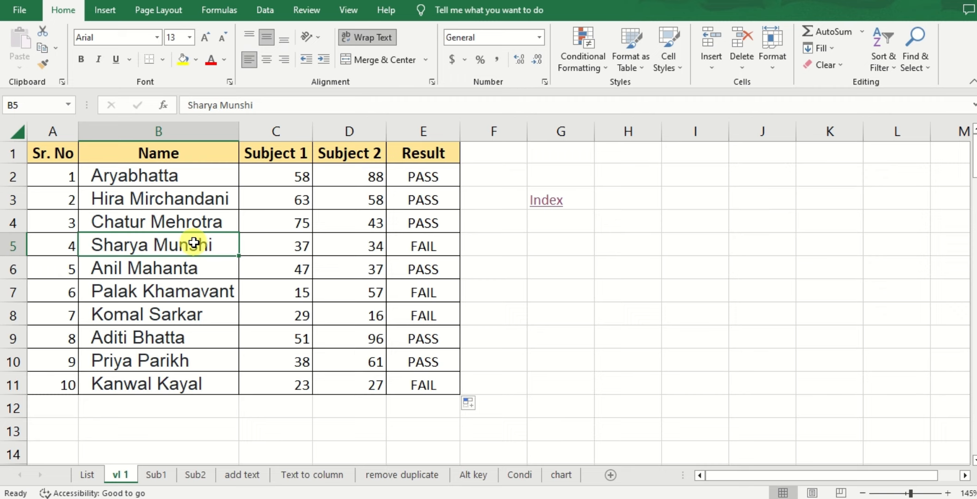
left_click(269, 249)
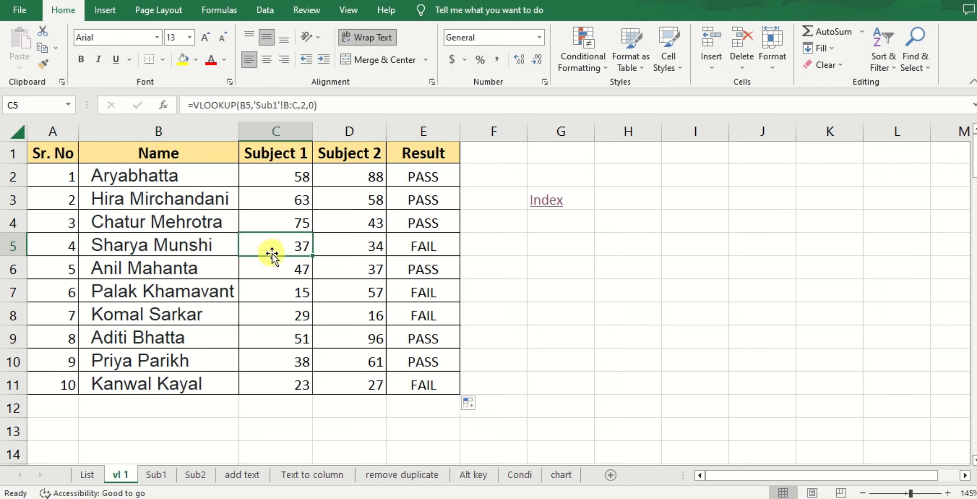
left_click(330, 245)
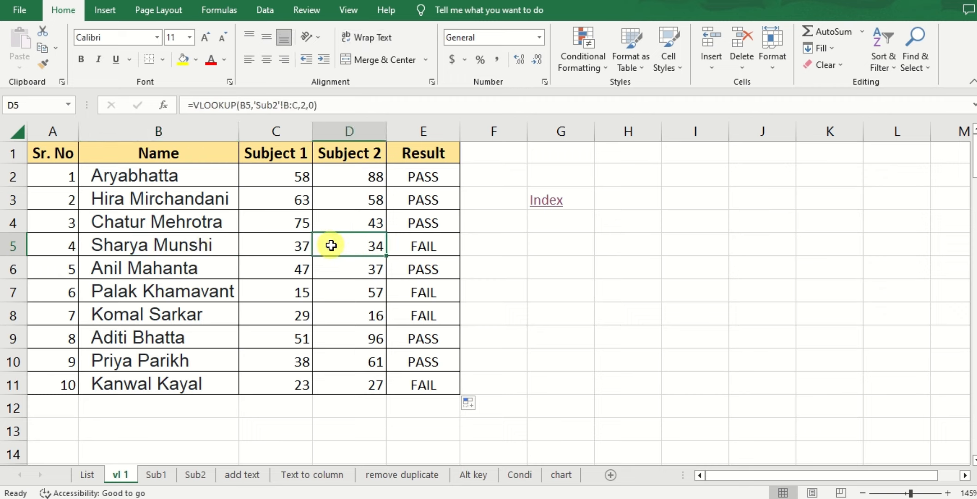
left_click(429, 245)
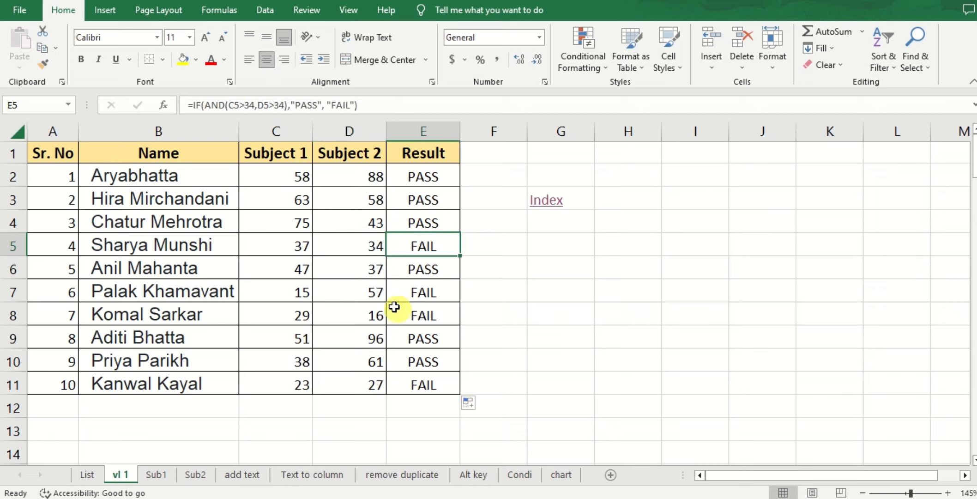
left_click(291, 291)
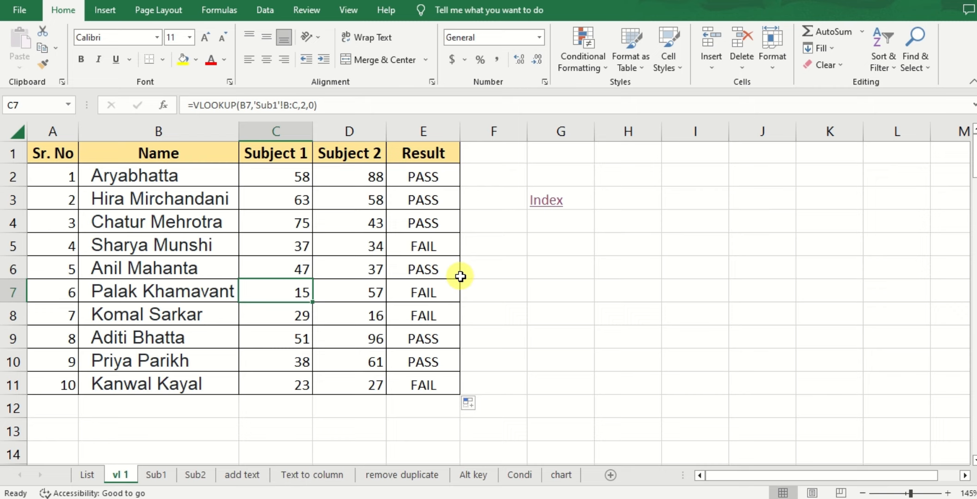
left_click(421, 290)
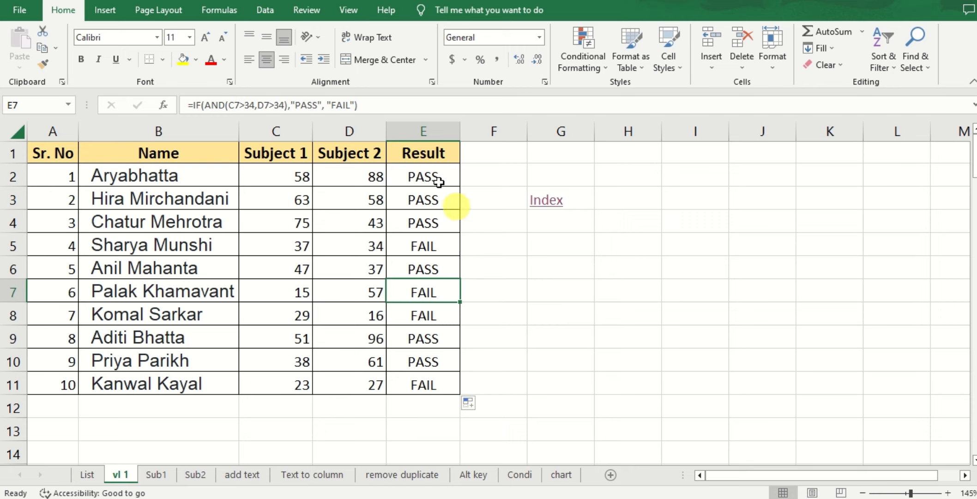
left_click_drag(413, 178, 394, 388)
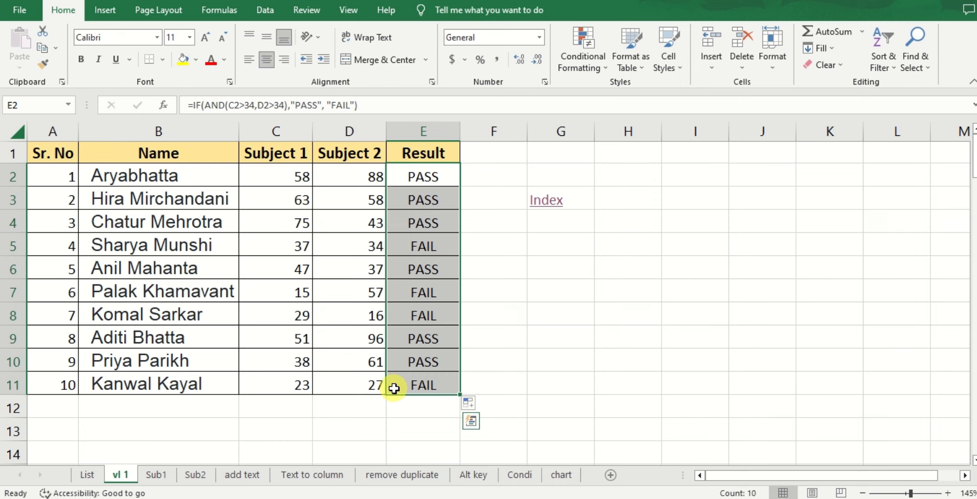
left_click(525, 337)
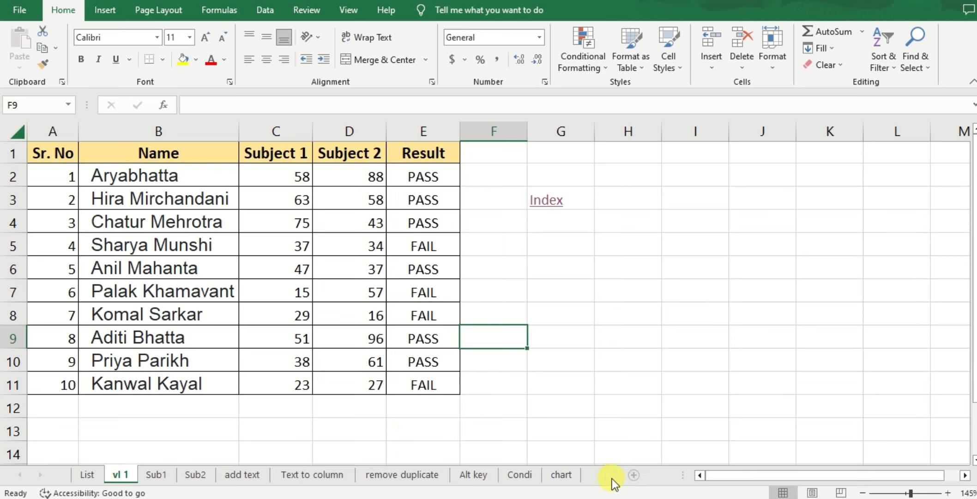
Step: Add a new worksheet and enter the headers Sr. No in D1 and Score in E1
left_click(610, 474)
left_click(273, 170)
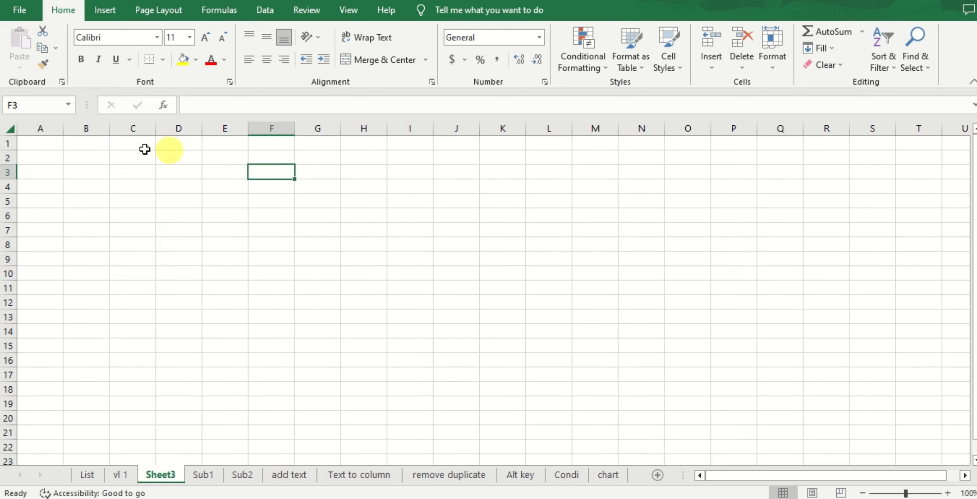
left_click(106, 148)
left_click(181, 141)
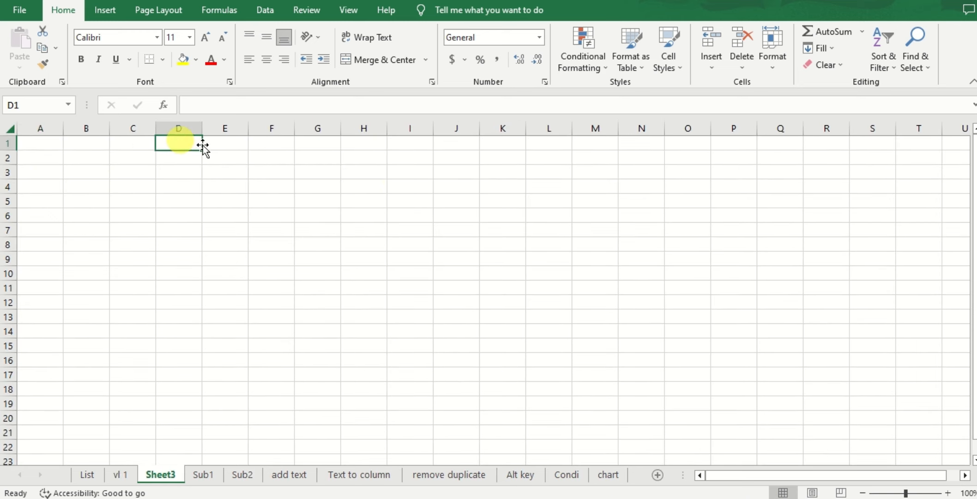
type("S")
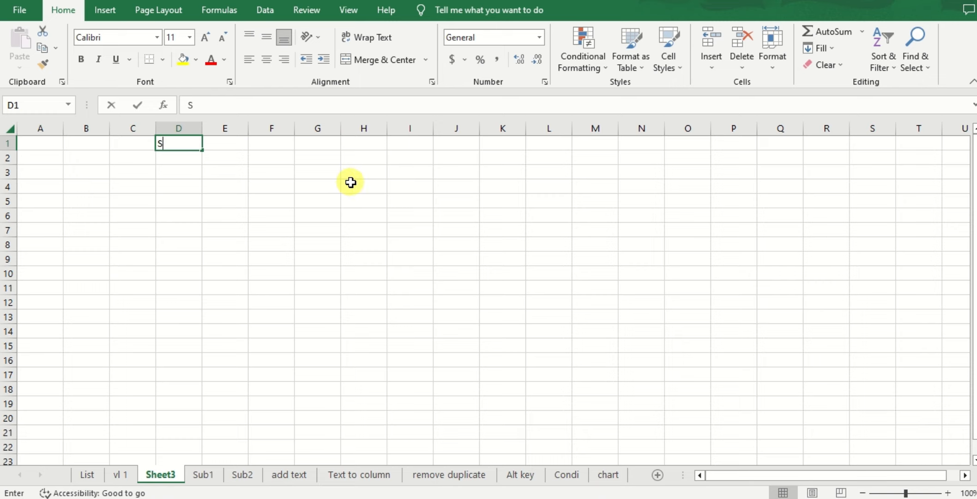
type("r. No")
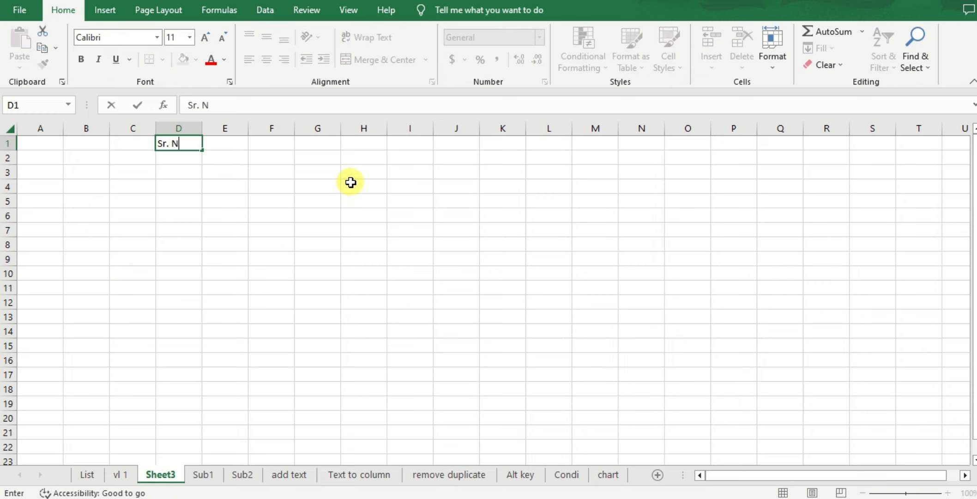
left_click(236, 141)
type("Score")
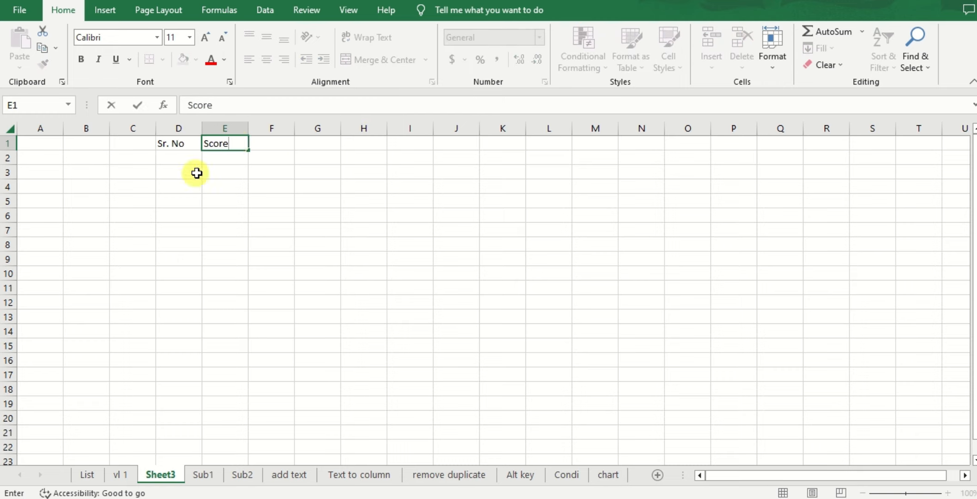
Step: Number the Sr. No column from 1 to 20 in D2:D21 as a filled series
left_click(227, 154)
left_click(167, 155)
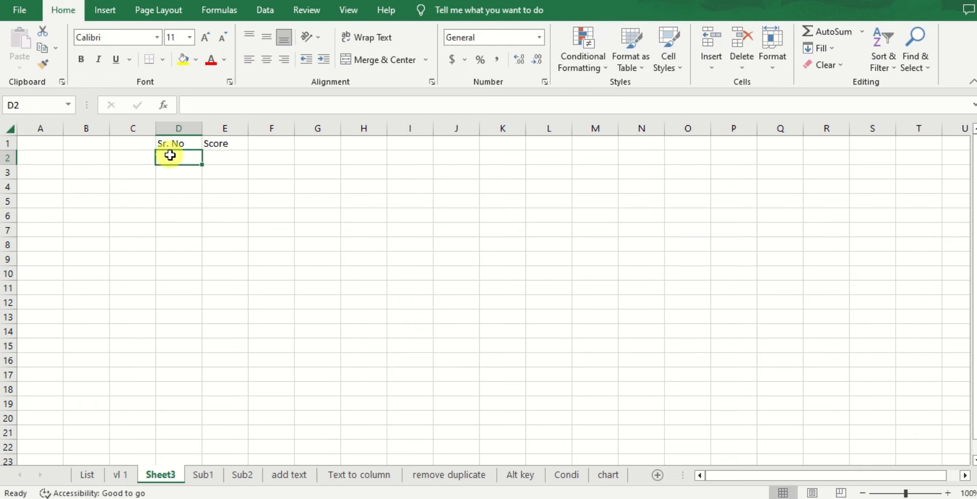
type("1")
key("Return")
left_click(169, 155)
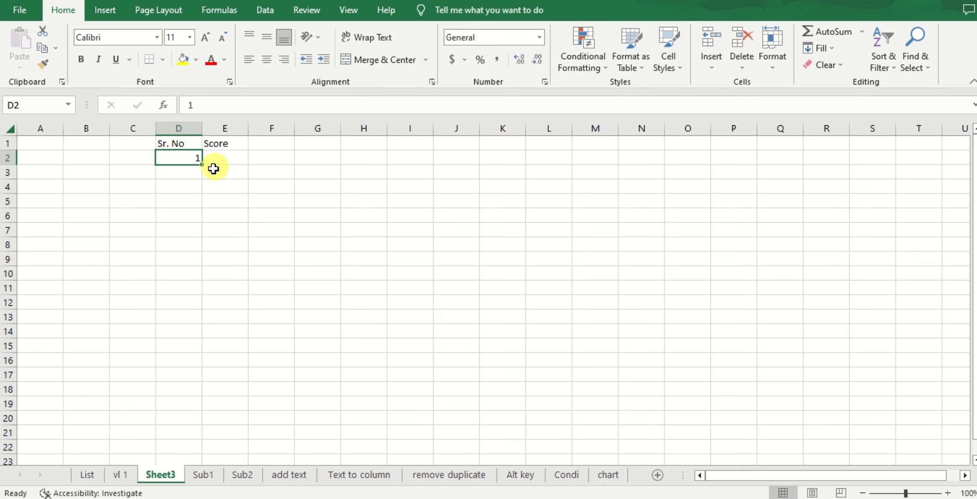
left_click_drag(202, 163, 172, 436)
left_click(213, 446)
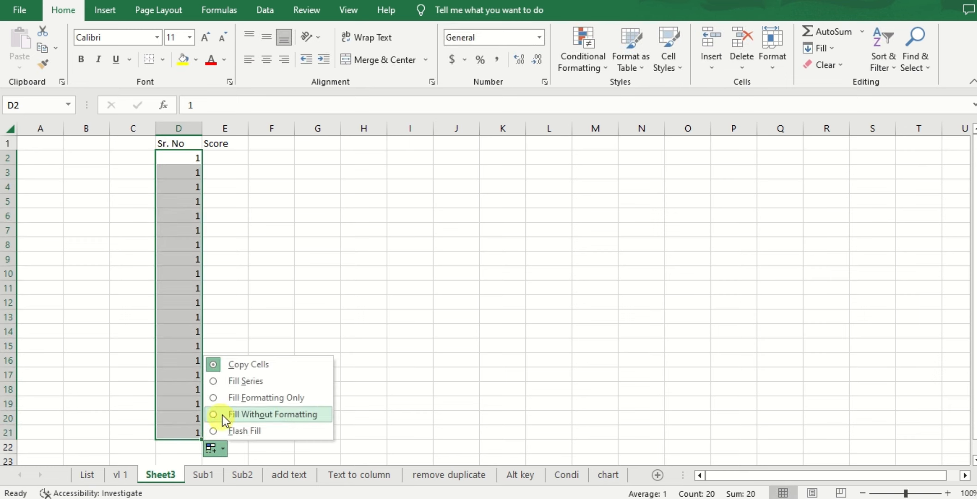
left_click(233, 384)
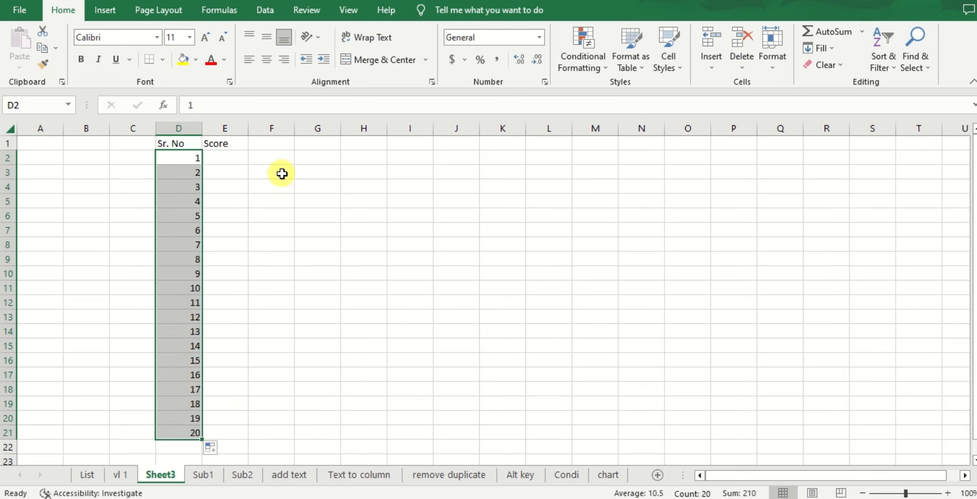
Step: Enter the formula =RANDBETWEEN(10,100) in Score cell E2
left_click(234, 160)
type("=")
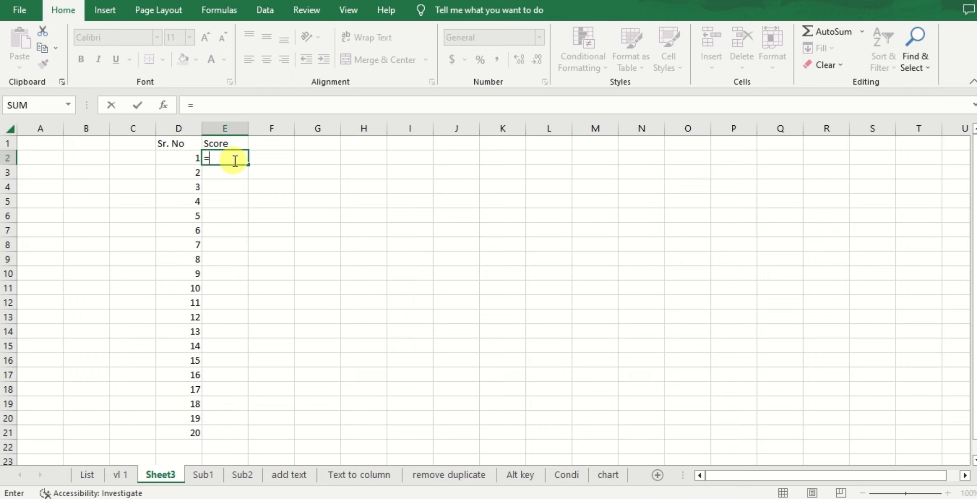
type("rand")
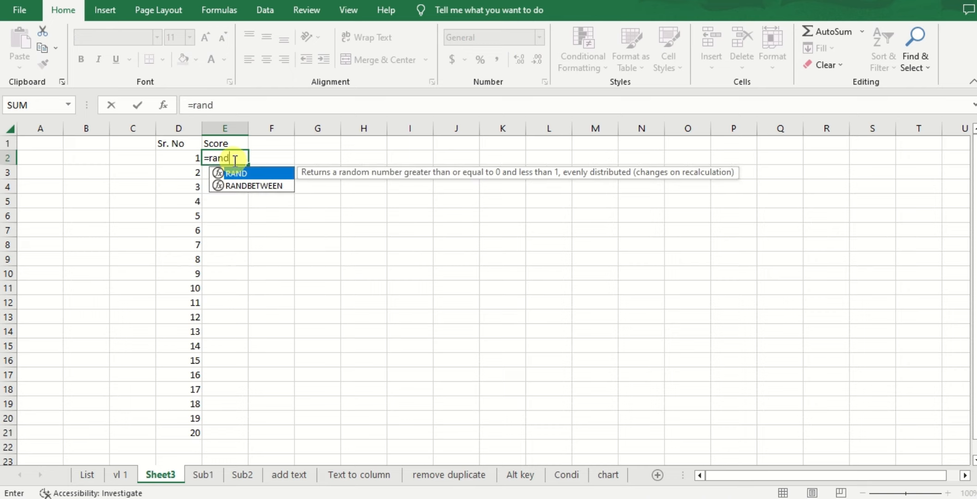
type("betwee")
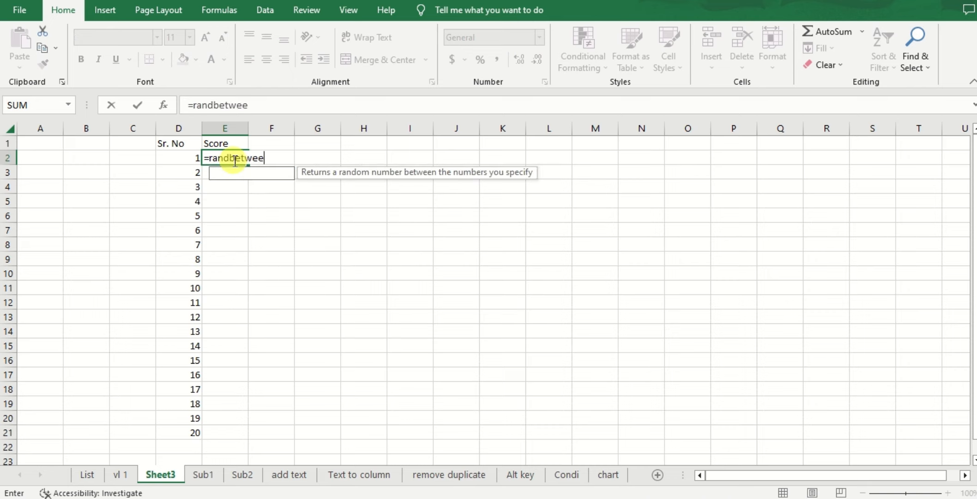
type("n(")
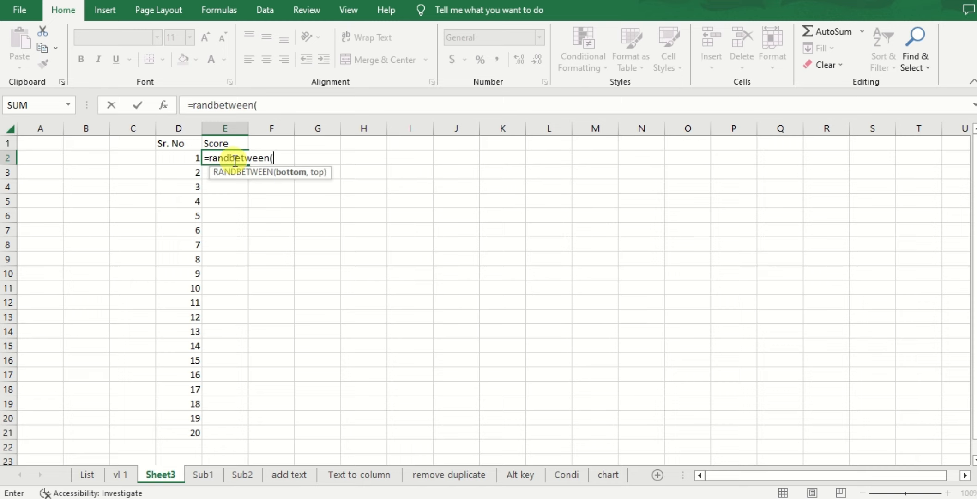
type("10,100")
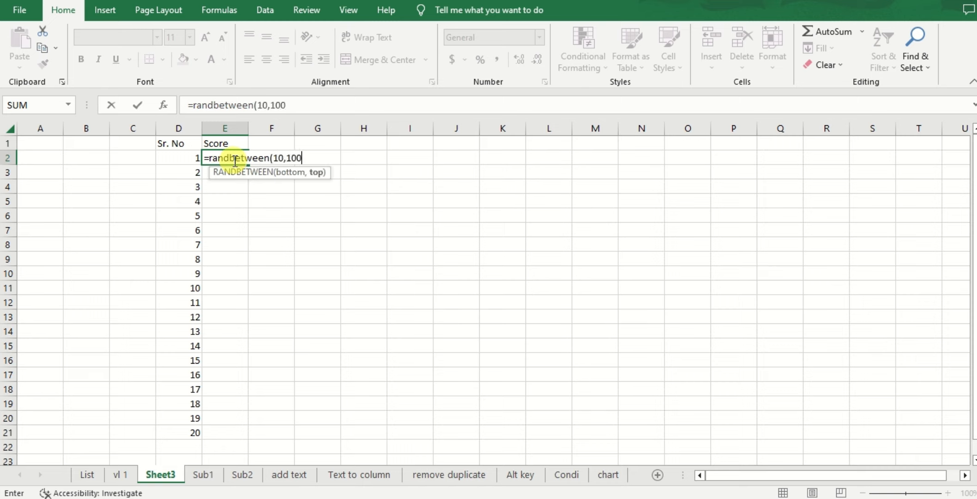
type(")")
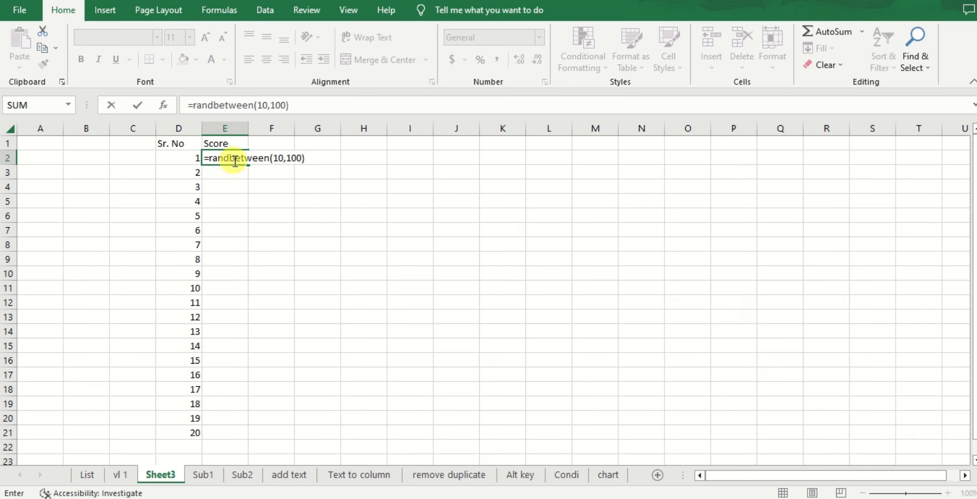
key("Return")
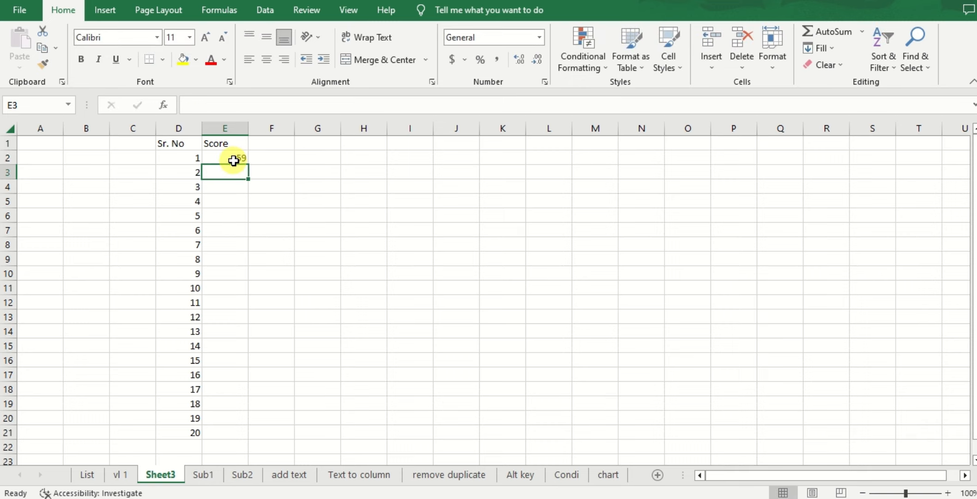
Step: Fill the RANDBETWEEN formula from E2 down to E21, repeating the fill to regenerate the scores
left_click(233, 161)
left_click_drag(249, 165, 262, 438)
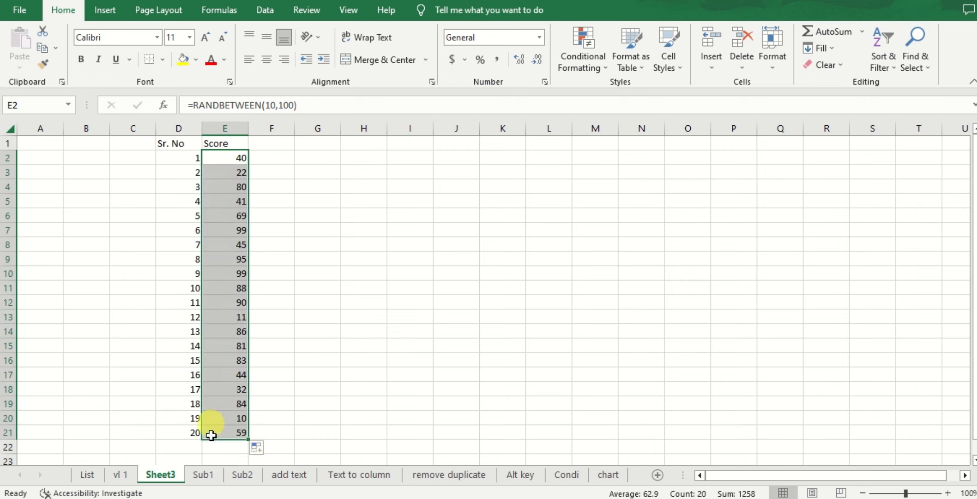
left_click(232, 158)
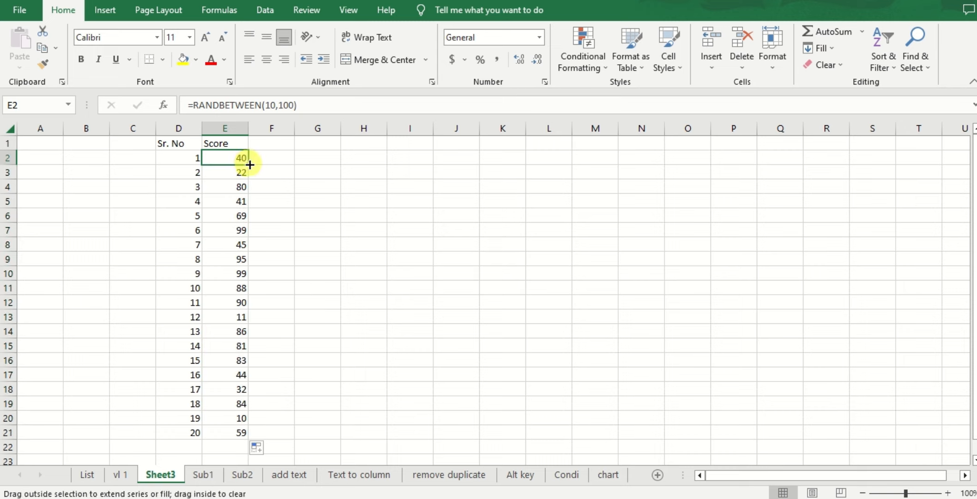
double_click(250, 165)
left_click(233, 159)
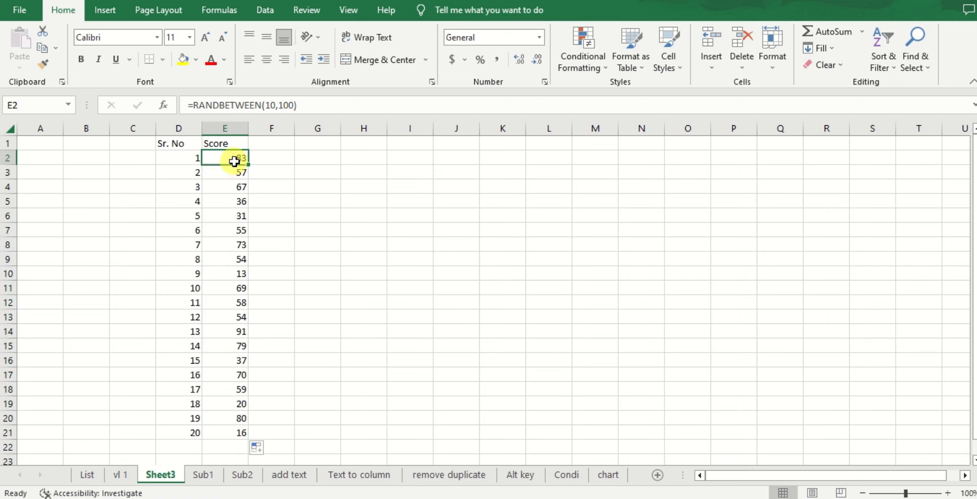
left_click(316, 160)
left_click(229, 157)
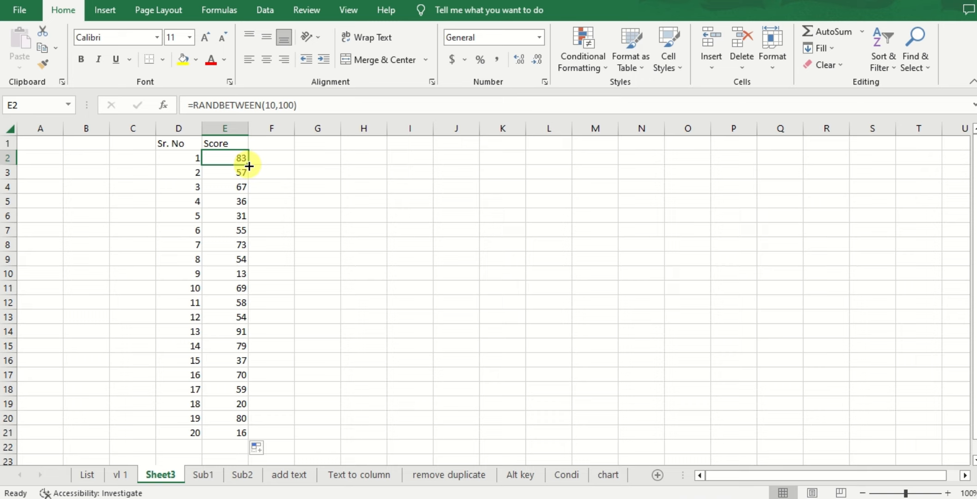
double_click(248, 165)
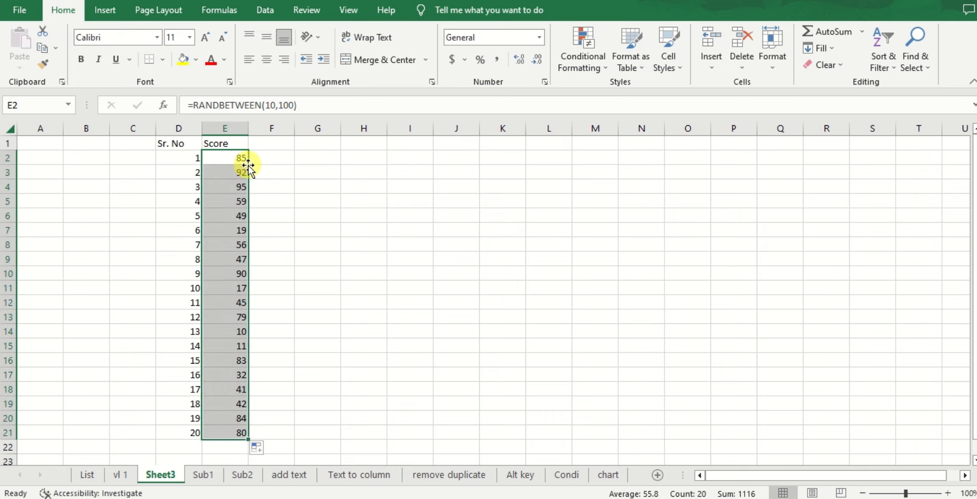
Step: Copy the Score range E2:E21 and paste it over itself as values only
key("ctrl+c")
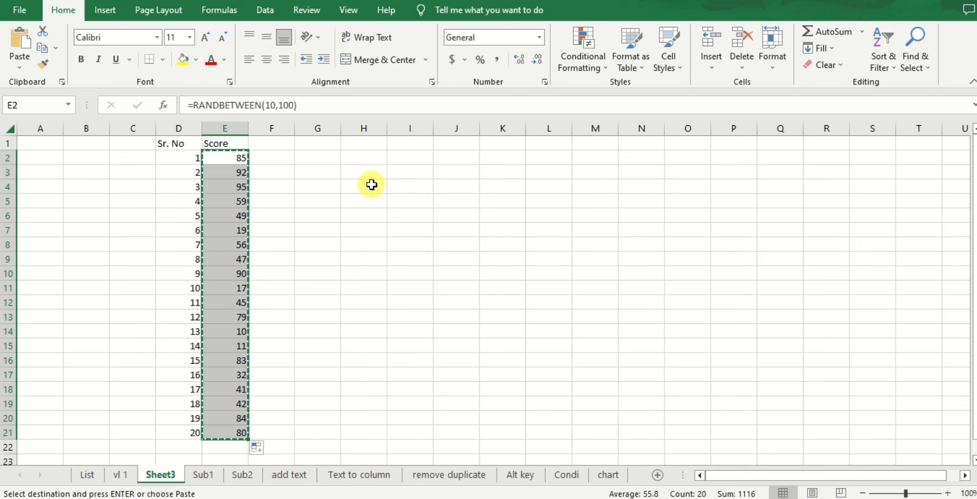
right_click(219, 153)
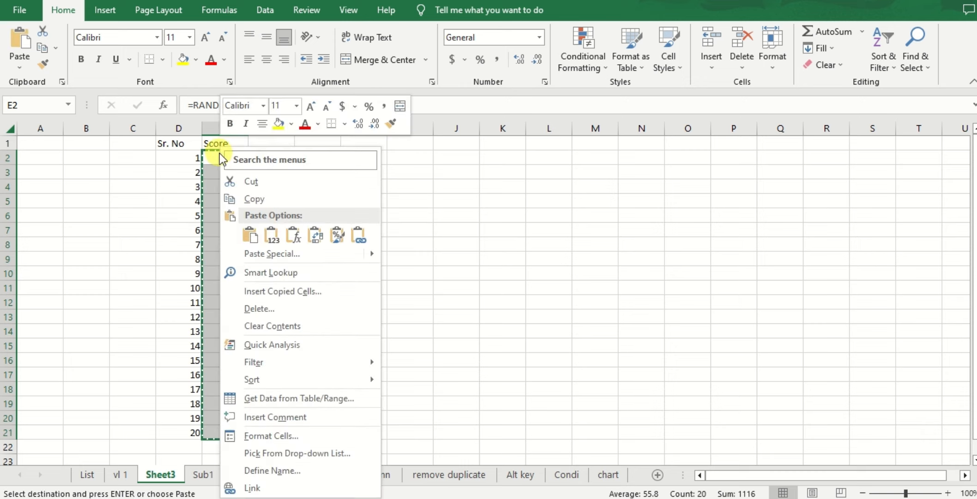
left_click(276, 240)
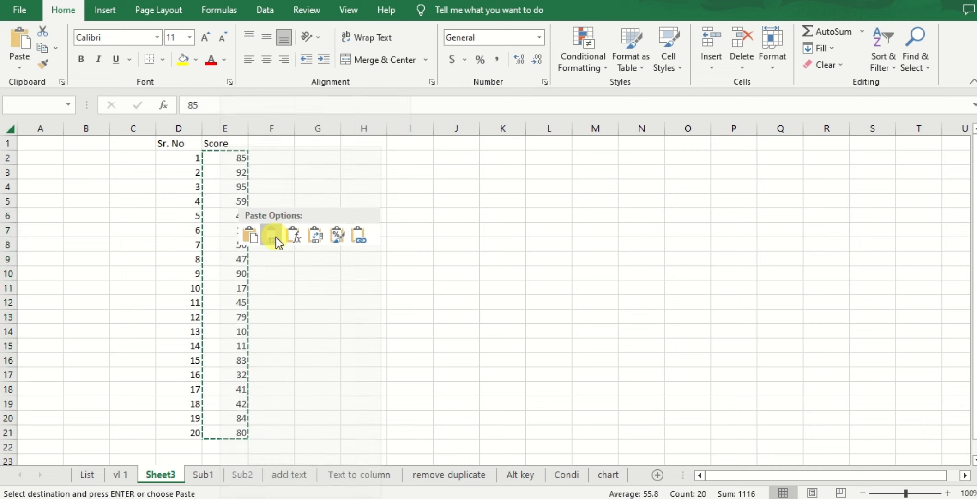
left_click(295, 199)
left_click(235, 230)
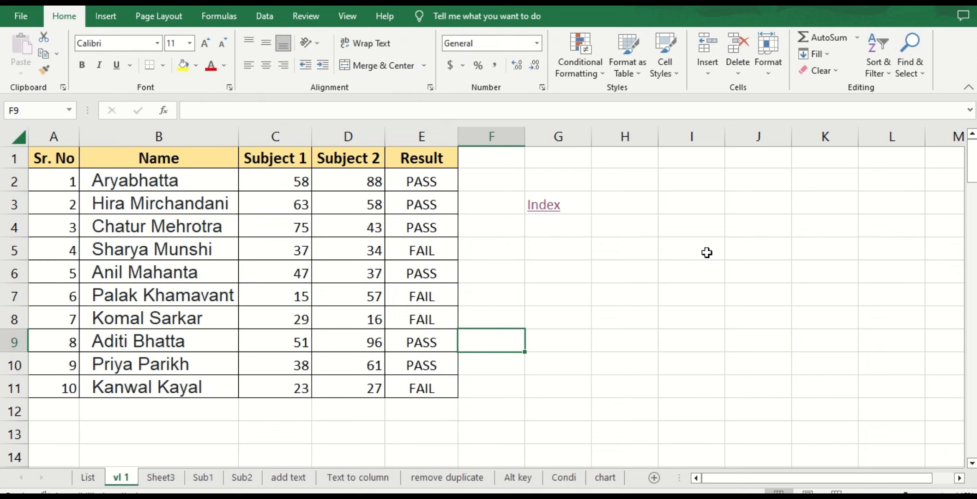
Step: Look through the vl 1, Sub1 and Sub2 sheets and open the add text sheet
left_click(689, 200)
left_click(678, 167)
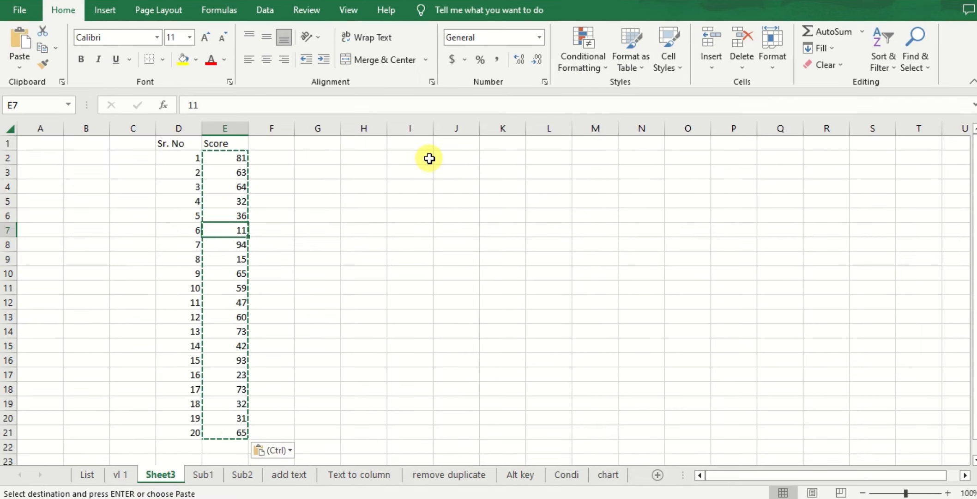
left_click(118, 475)
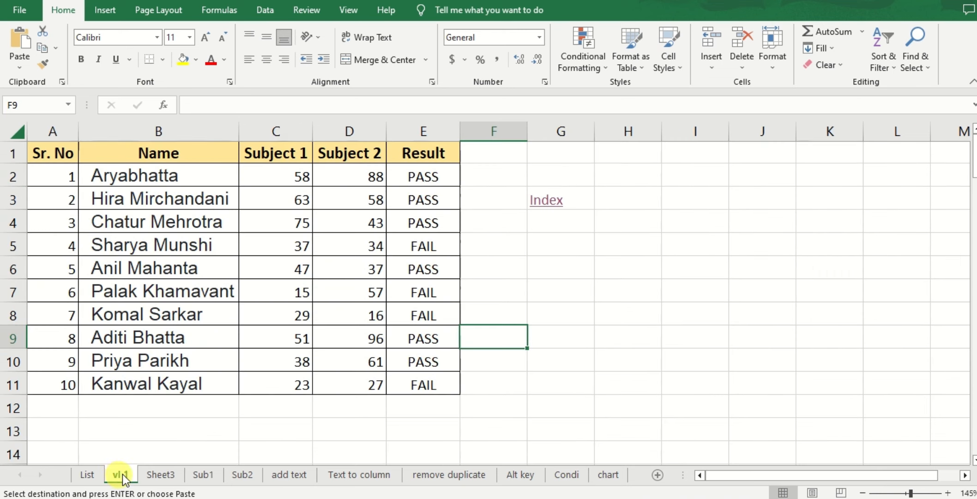
left_click(210, 477)
left_click(244, 479)
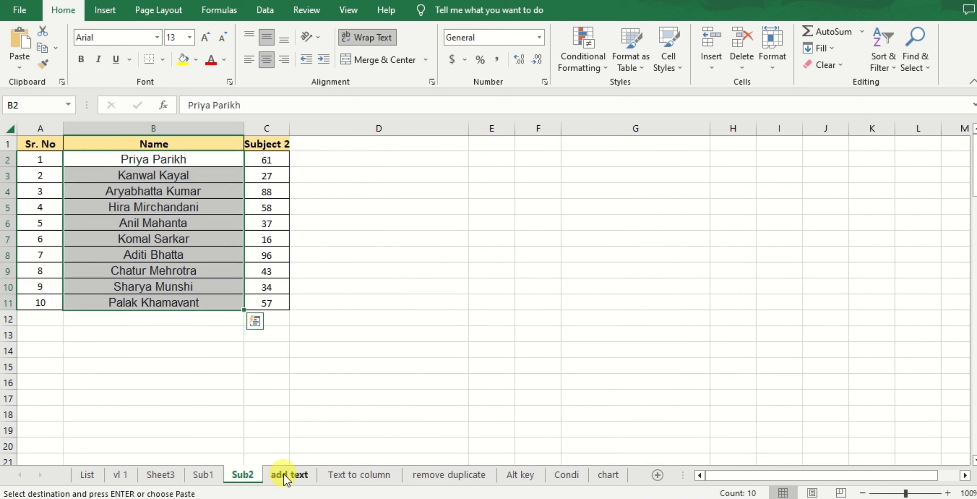
left_click(283, 474)
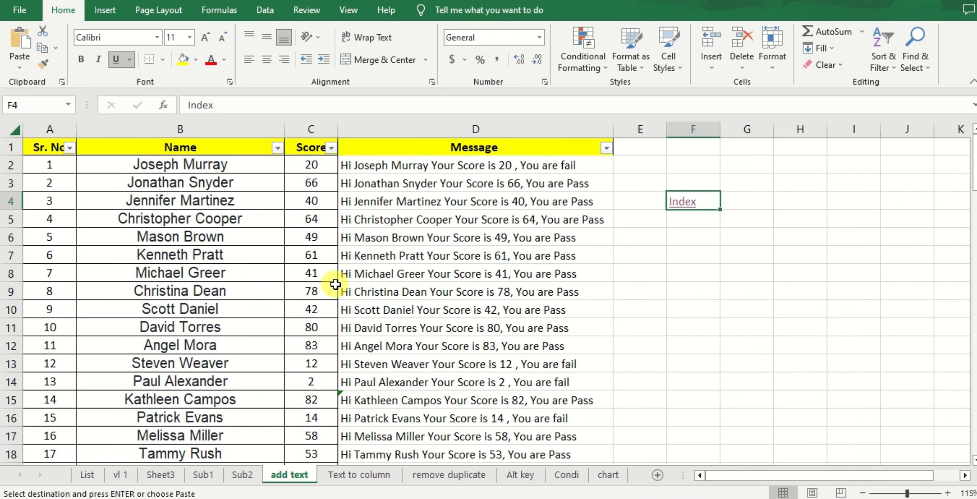